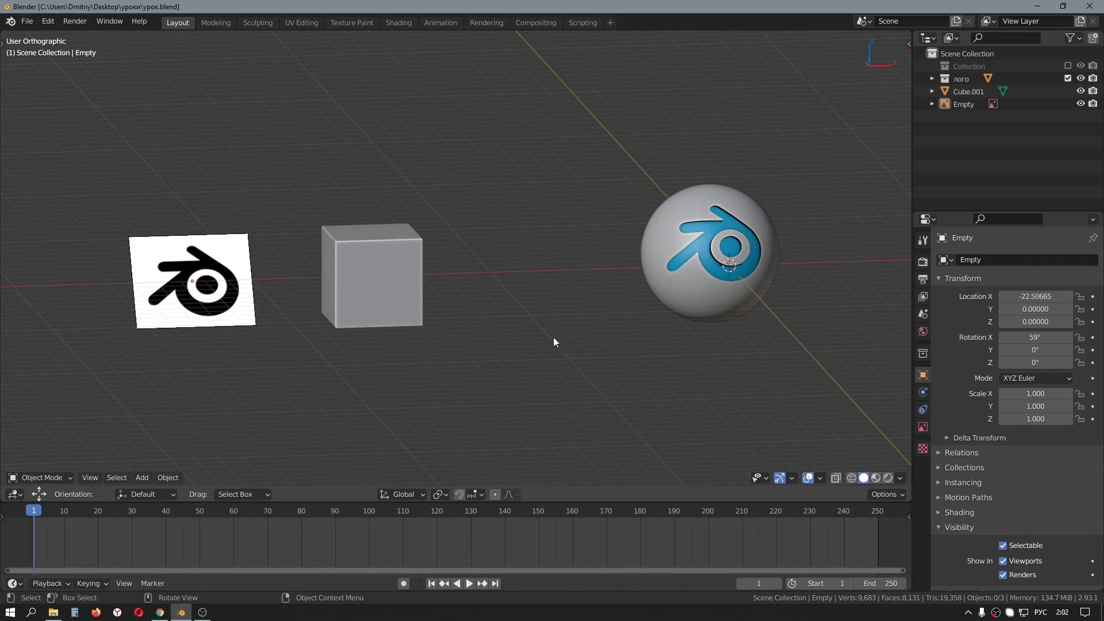
# Select the logo plane and cube, then frame the finished logo sphere
pyautogui.moveTo(587, 309)
pyautogui.mouseDown(button='middle')
pyautogui.moveTo(571, 309)
pyautogui.moveTo(593, 305)
pyautogui.mouseUp(button='middle')
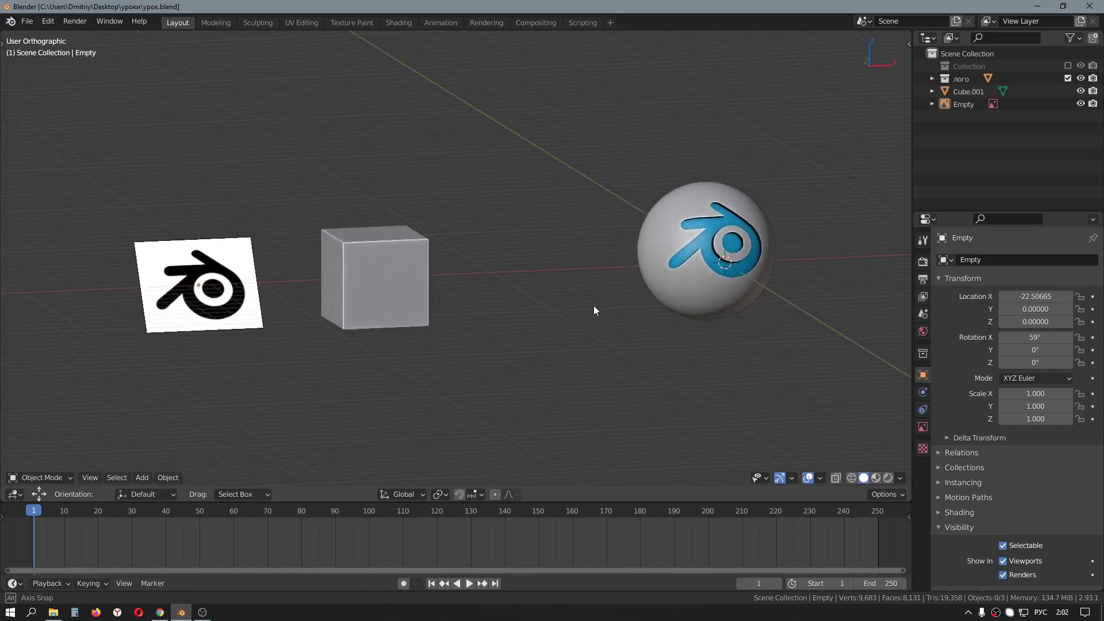
pyautogui.click(178, 291)
pyautogui.keyDown('shift'); pyautogui.click(370, 277); pyautogui.keyUp('shift')
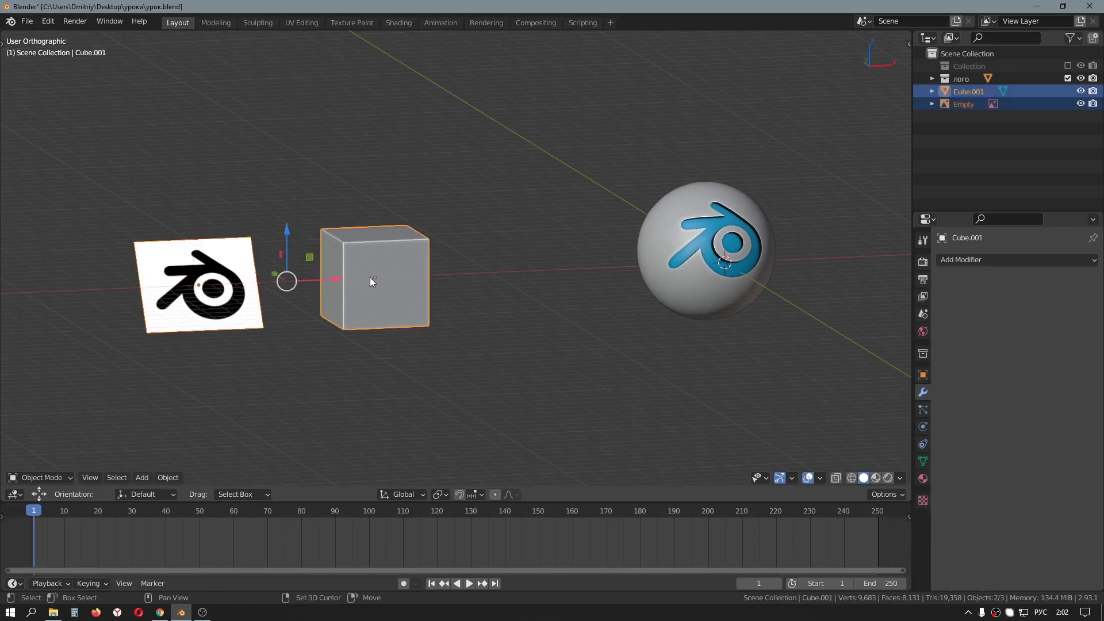
pyautogui.click(689, 278)
pyautogui.press('KP_Decimal')
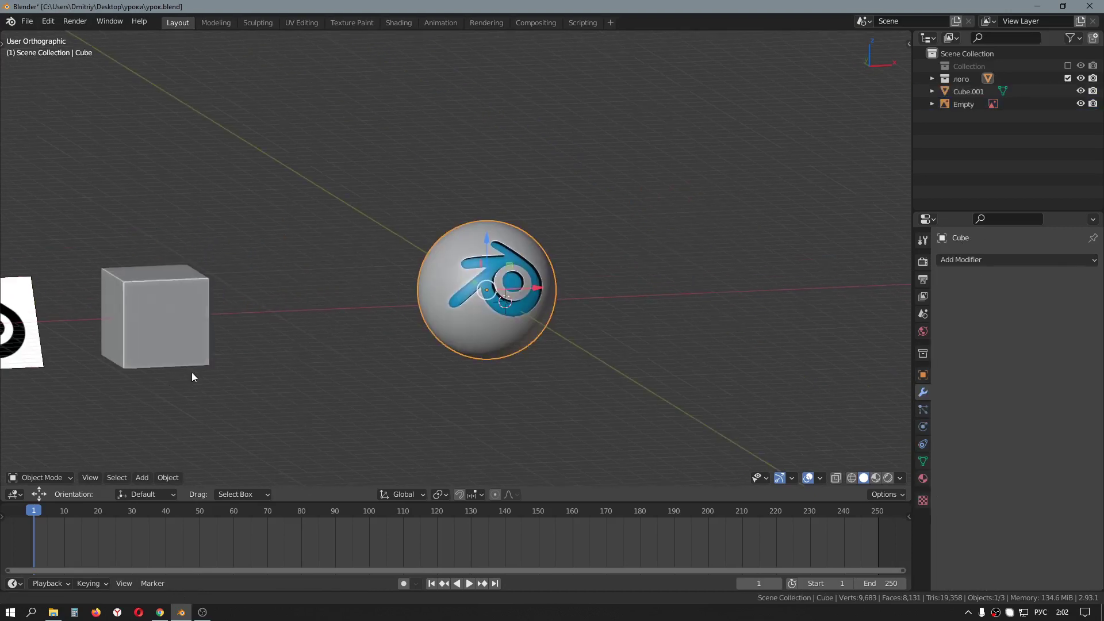
# Orbit and zoom around the sphere to inspect the recessed logo, then deselect everything
pyautogui.scroll(3, 516, 312)
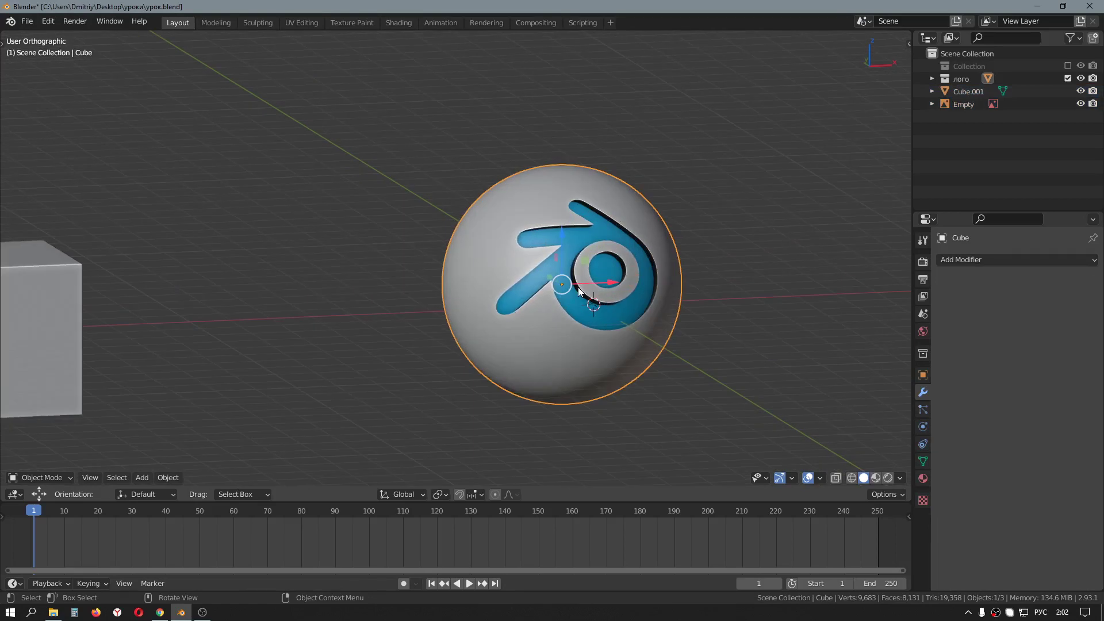
pyautogui.moveTo(580, 291)
pyautogui.mouseDown(button='middle')
pyautogui.moveTo(573, 326)
pyautogui.moveTo(633, 288)
pyautogui.moveTo(634, 255)
pyautogui.moveTo(623, 262)
pyautogui.mouseUp(button='middle')
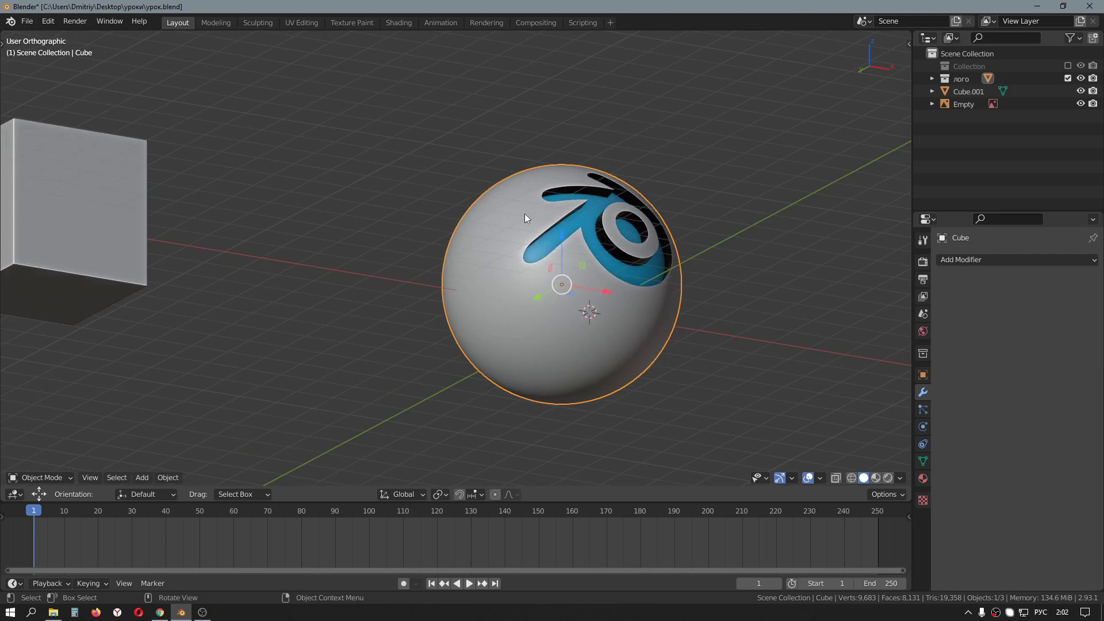
pyautogui.moveTo(525, 213)
pyautogui.mouseDown(button='middle')
pyautogui.moveTo(587, 299)
pyautogui.moveTo(525, 315)
pyautogui.moveTo(556, 376)
pyautogui.moveTo(609, 392)
pyautogui.mouseUp(button='middle')
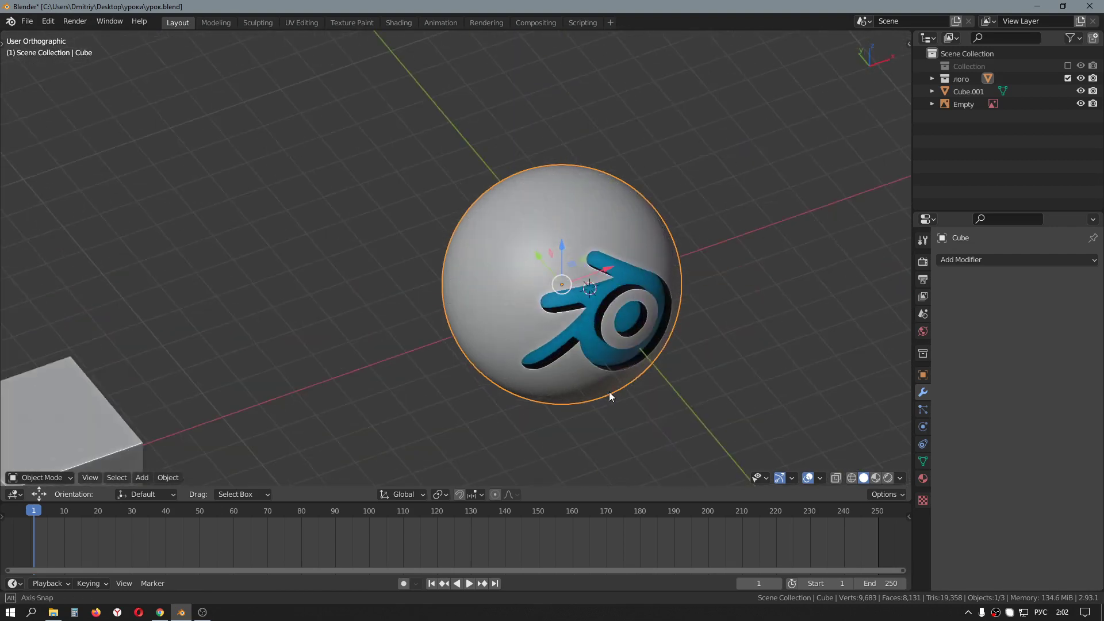
pyautogui.scroll(-2, 609, 392)
pyautogui.keyDown('ctrl'); pyautogui.scroll(4, 581, 382); pyautogui.keyUp('ctrl')
pyautogui.keyDown('ctrl'); pyautogui.scroll(4, 582, 338); pyautogui.keyUp('ctrl')
pyautogui.keyDown('shift'); pyautogui.scroll(-2, 631, 304); pyautogui.keyUp('shift')
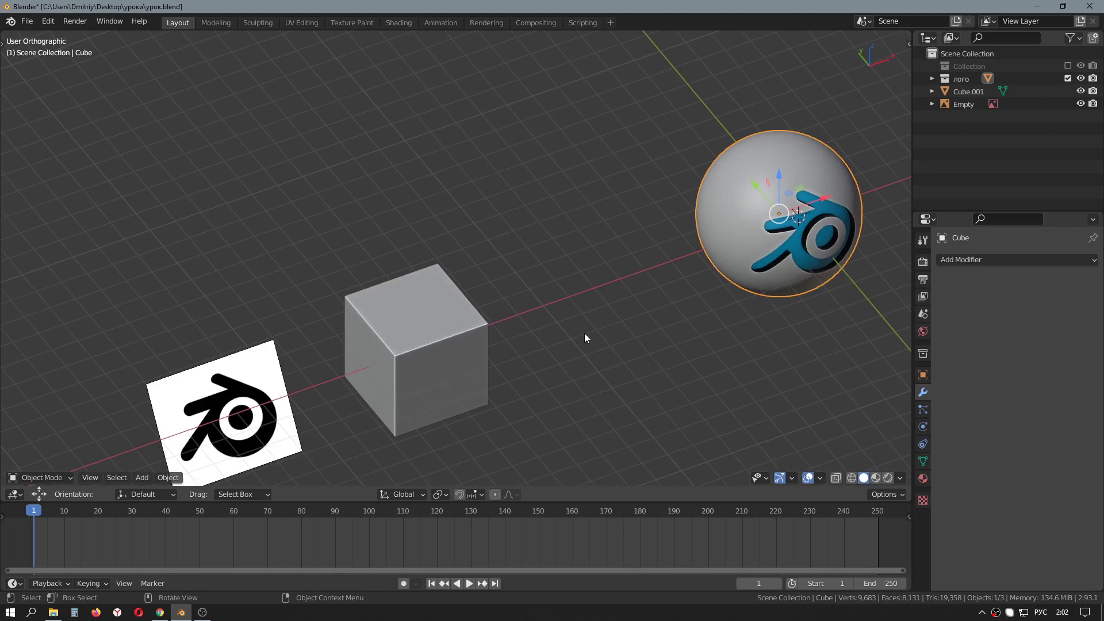
pyautogui.scroll(-1, 585, 333)
pyautogui.moveTo(509, 351)
pyautogui.mouseDown(button='middle')
pyautogui.moveTo(490, 323)
pyautogui.moveTo(476, 357)
pyautogui.moveTo(466, 351)
pyautogui.mouseUp(button='middle')
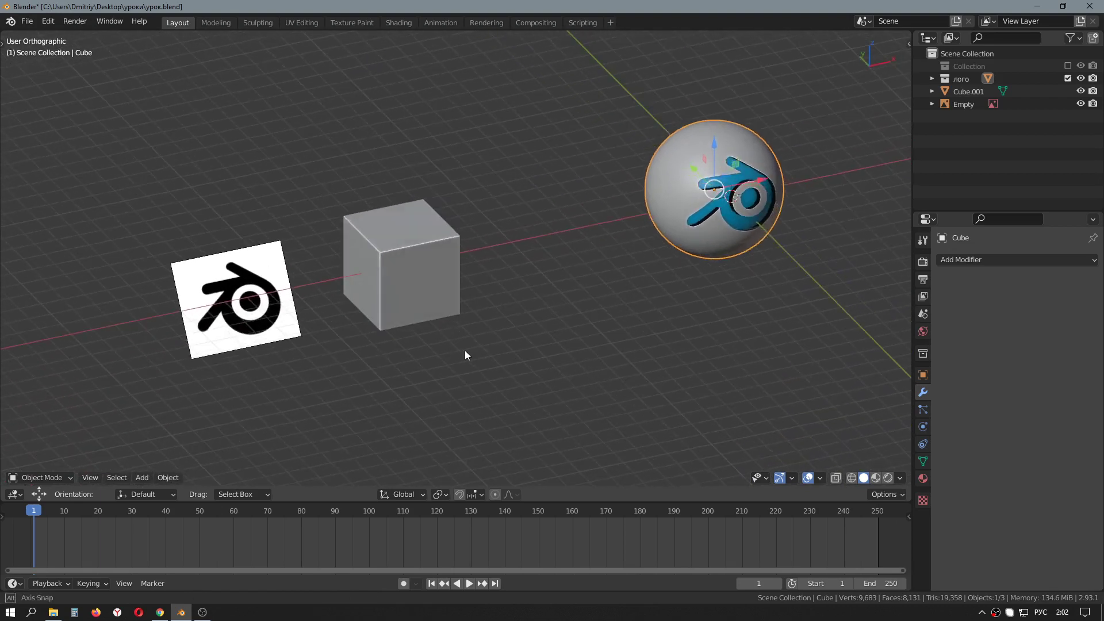
pyautogui.click(465, 351)
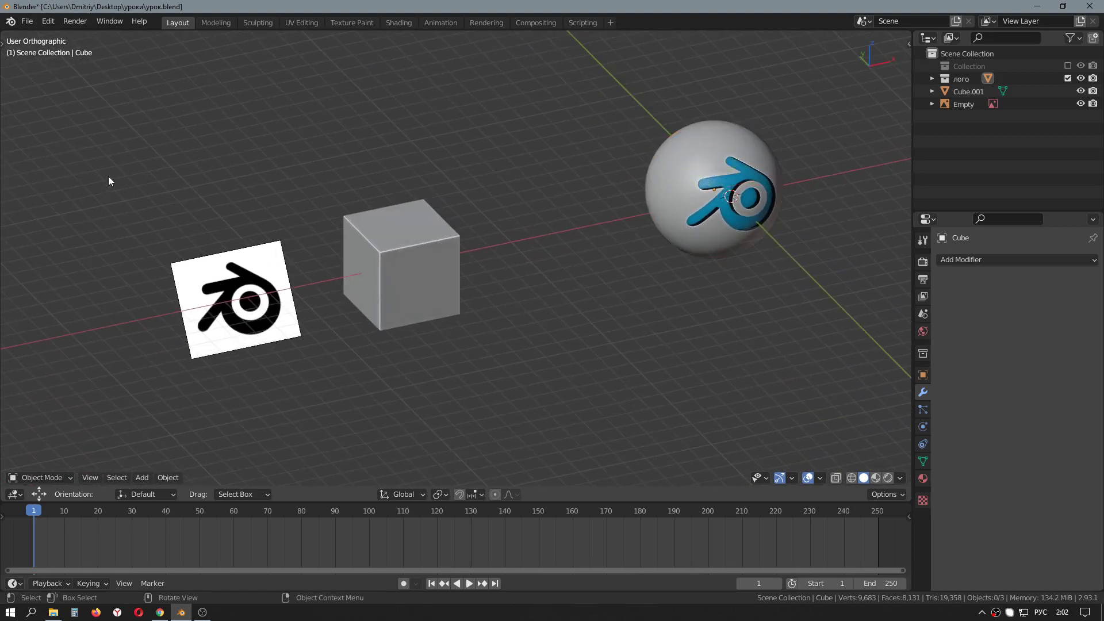
# Delete the logo plane and cube, hide the лого collection, and recentre the view
pyautogui.moveTo(116, 178); pyautogui.dragTo(508, 396)
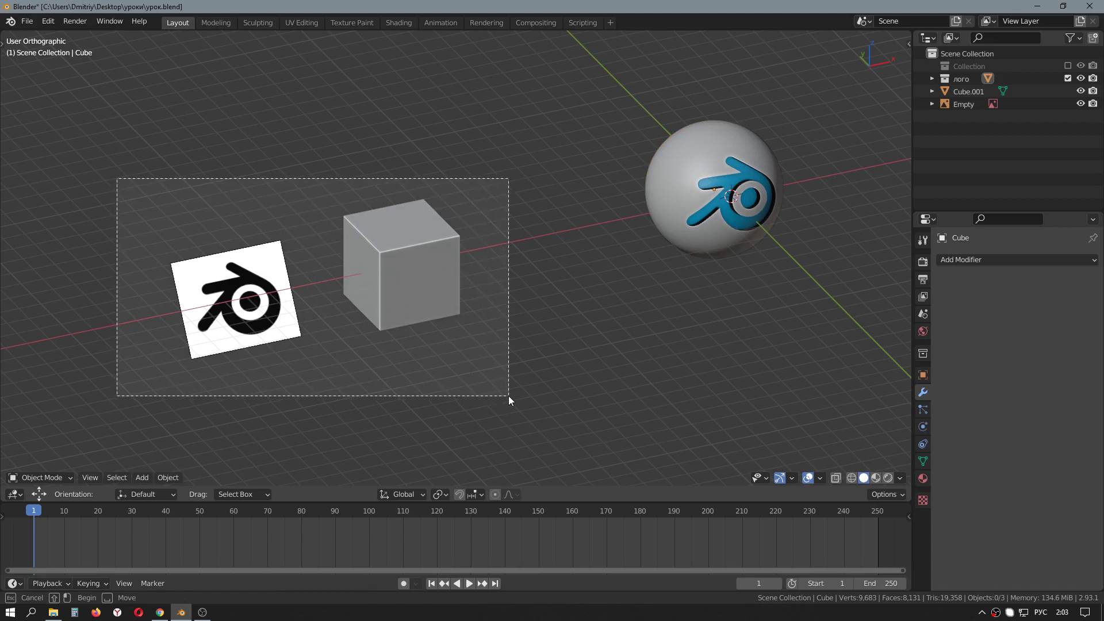
pyautogui.press('Delete')
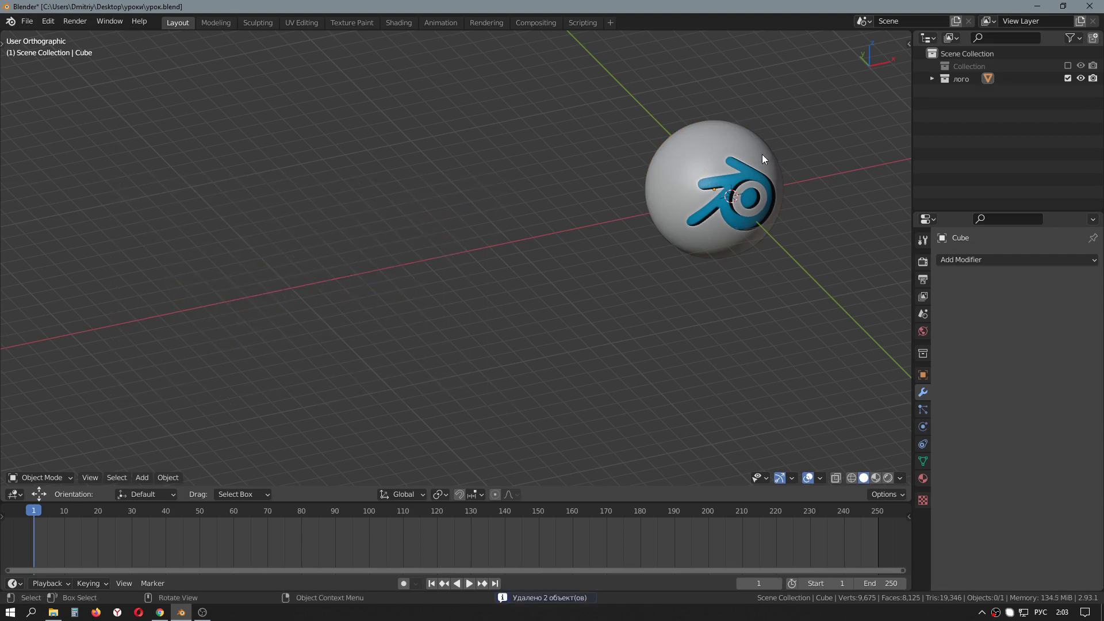
pyautogui.click(1068, 78)
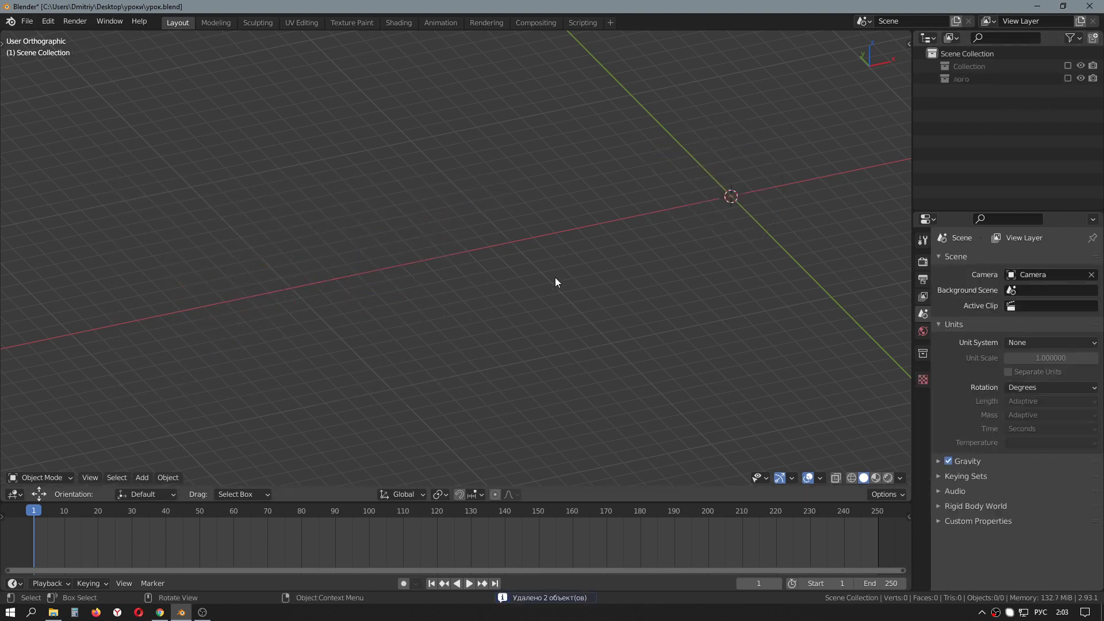
pyautogui.moveTo(574, 282)
pyautogui.keyDown('shift'); pyautogui.mouseDown(button='middle')
pyautogui.moveTo(291, 334)
pyautogui.moveTo(312, 325)
pyautogui.mouseUp(button='middle'); pyautogui.keyUp('shift')
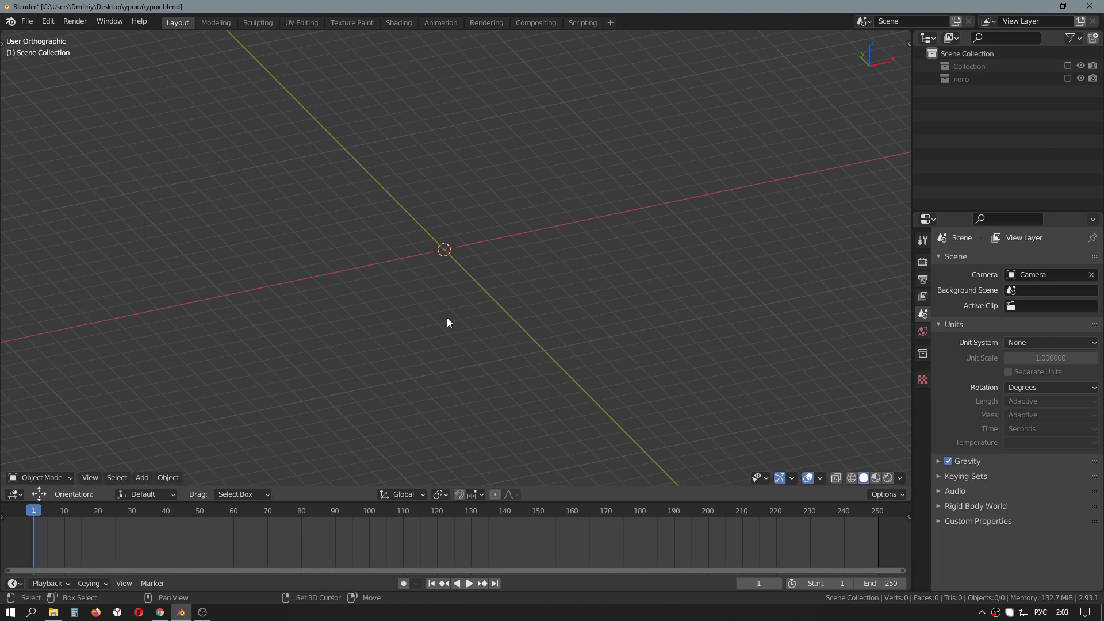
pyautogui.hotkey('shift', 'a')
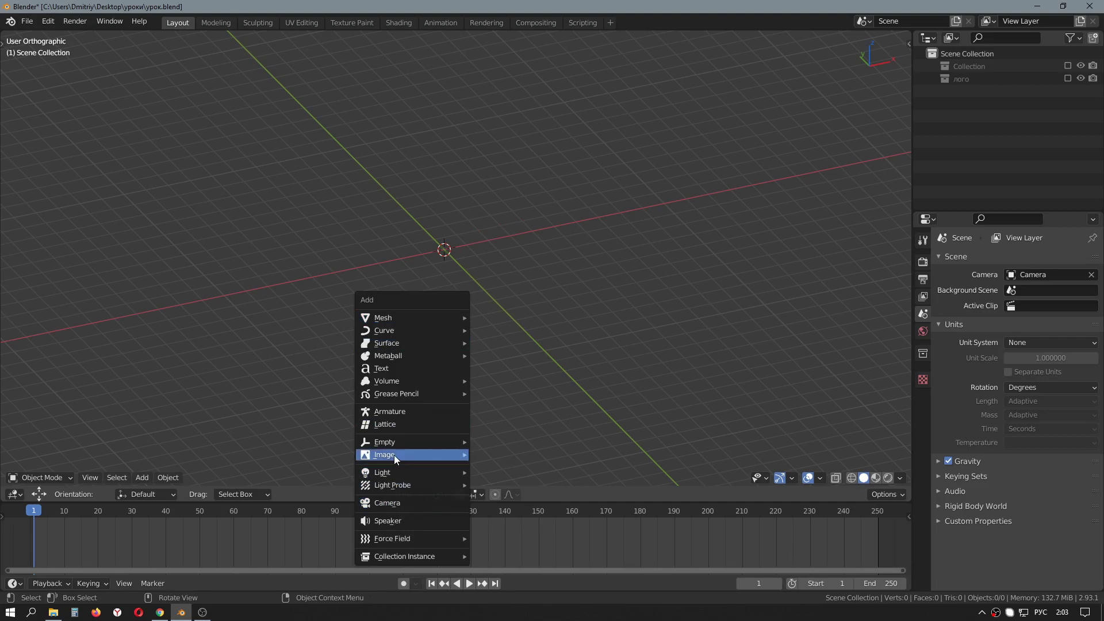
pyautogui.moveTo(384, 454)
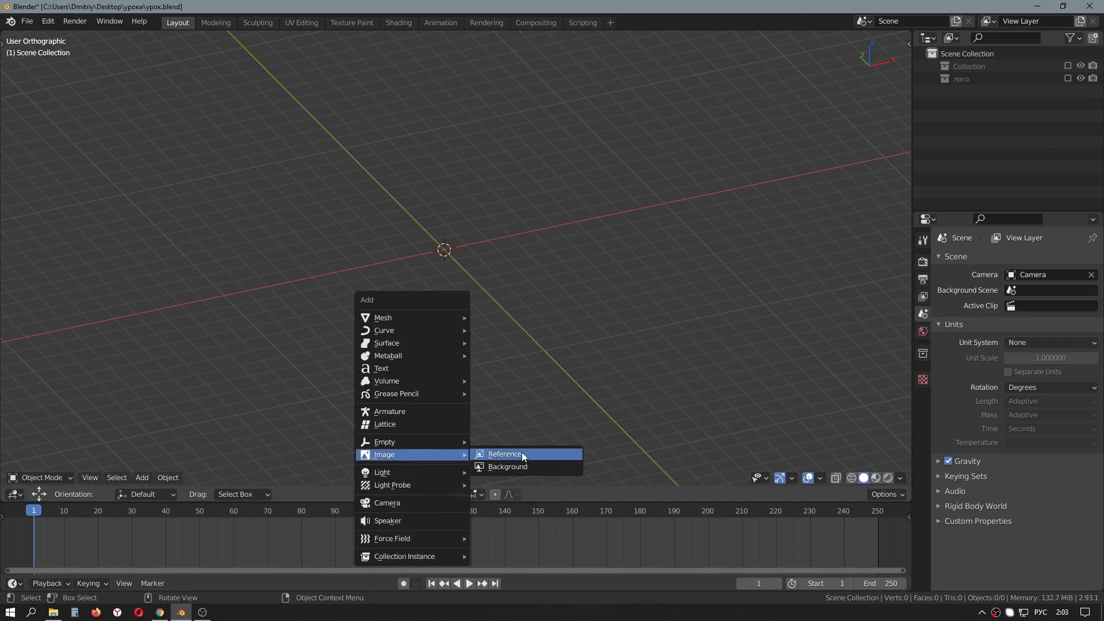
# Load лого_чер_бел_1.png as a reference image and clear its rotation so it lies flat
pyautogui.click(522, 454)
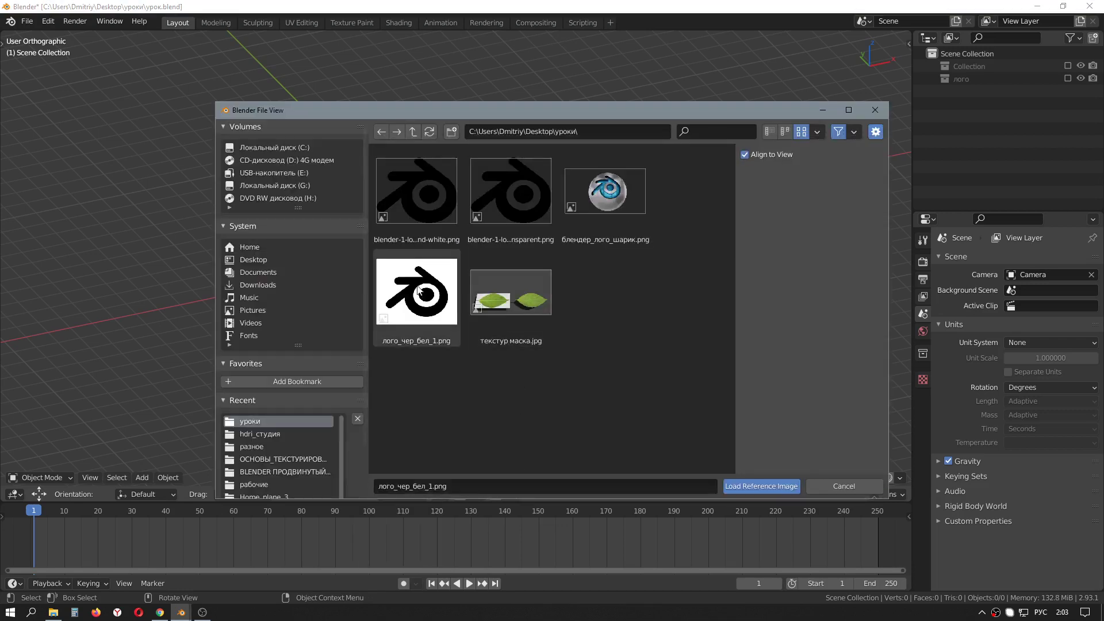
pyautogui.click(426, 302)
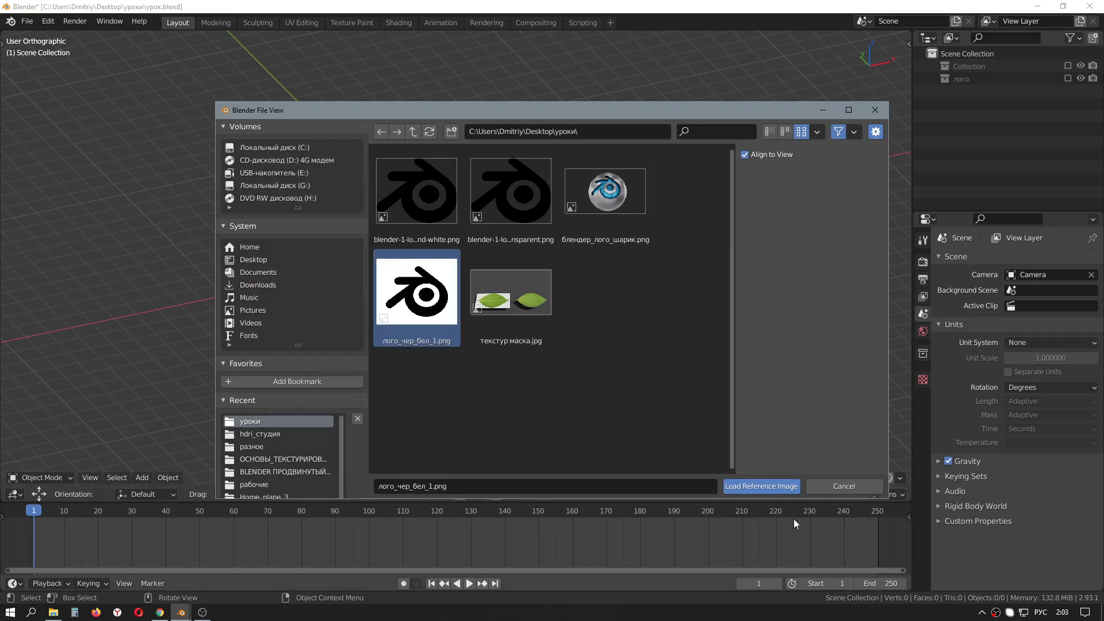
pyautogui.click(765, 485)
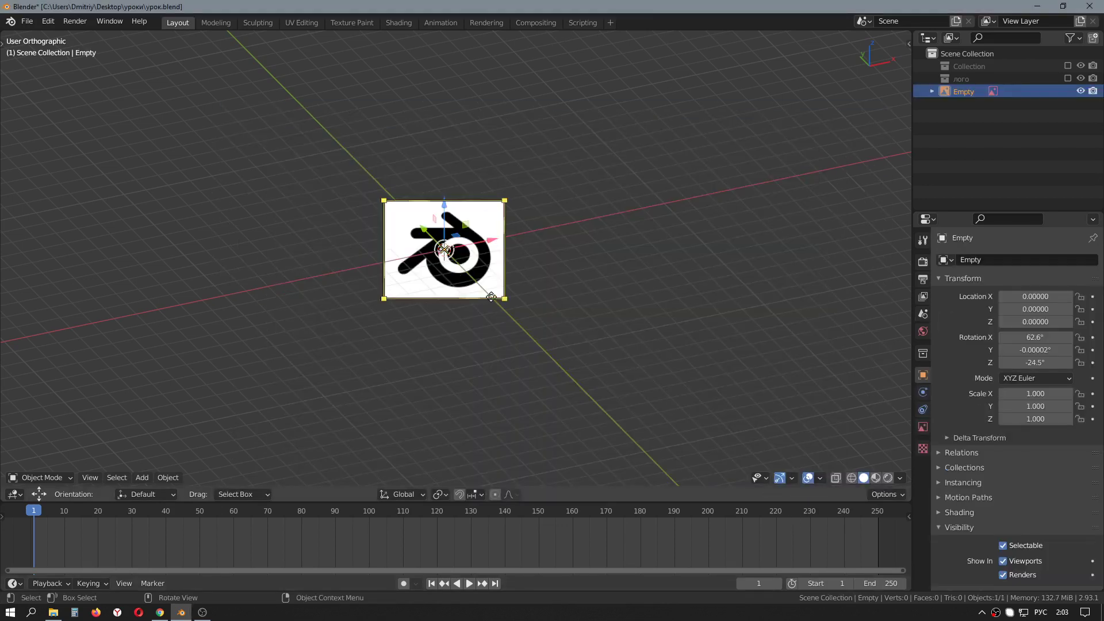
pyautogui.moveTo(506, 298); pyautogui.dragTo(511, 280, button='middle')
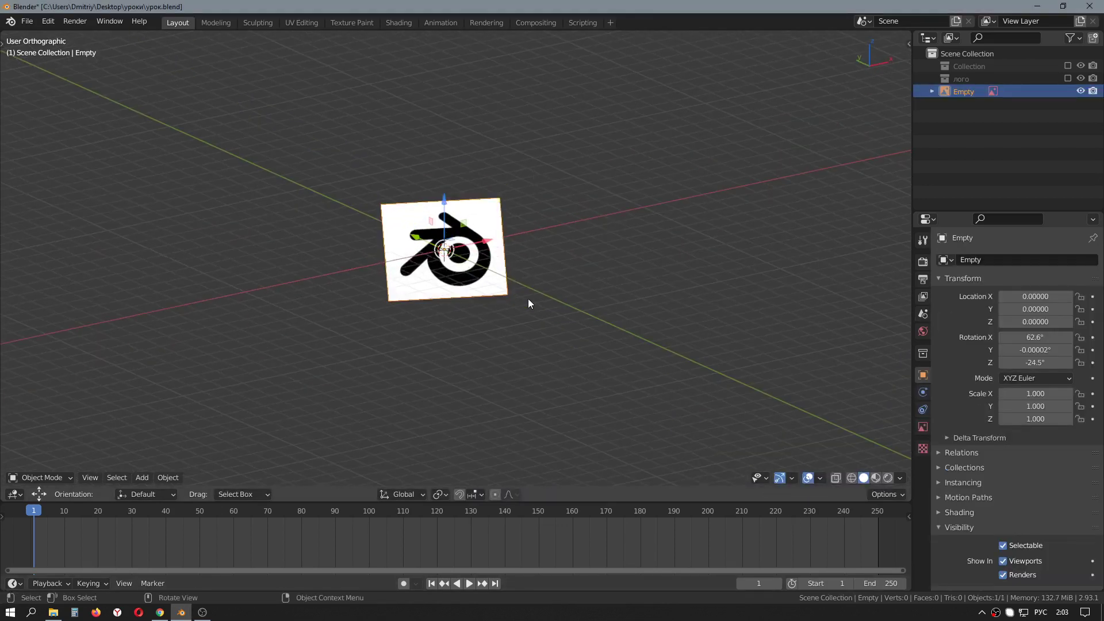
pyautogui.hotkey('alt', 'r')
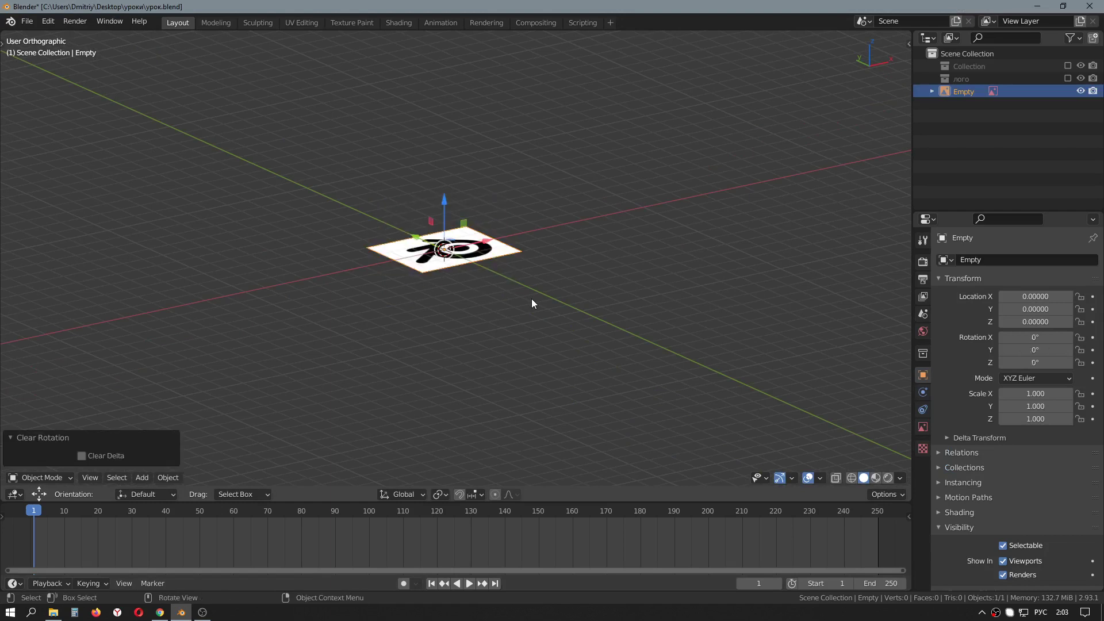
pyautogui.moveTo(532, 299)
pyautogui.mouseDown(button='middle')
pyautogui.moveTo(496, 331)
pyautogui.moveTo(481, 320)
pyautogui.mouseUp(button='middle')
pyautogui.click(496, 331)
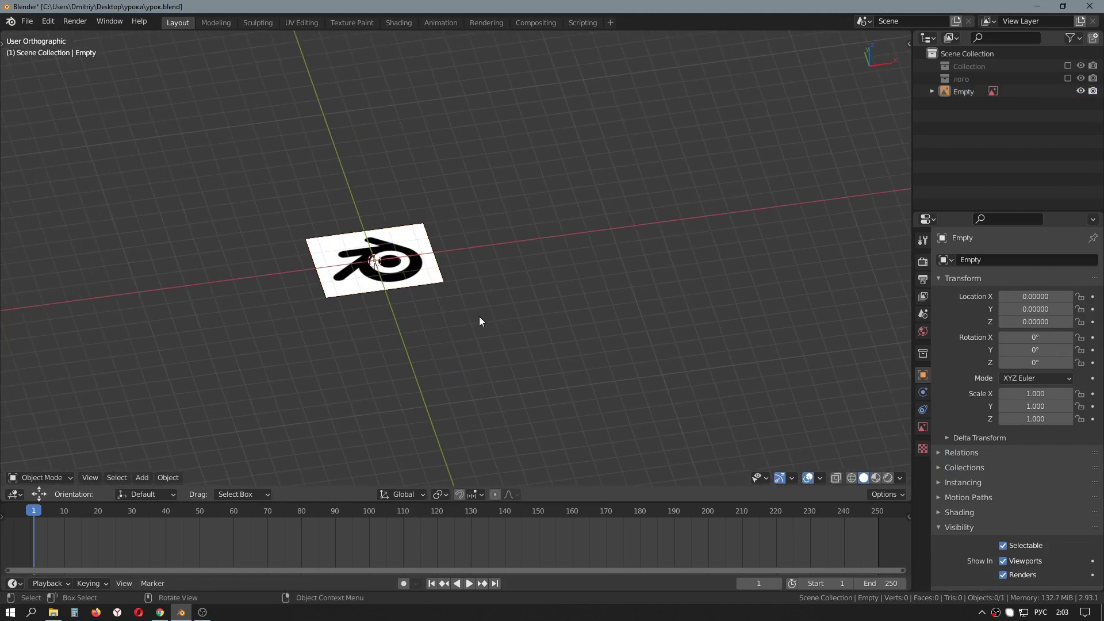
pyautogui.hotkey('shift', 'a')
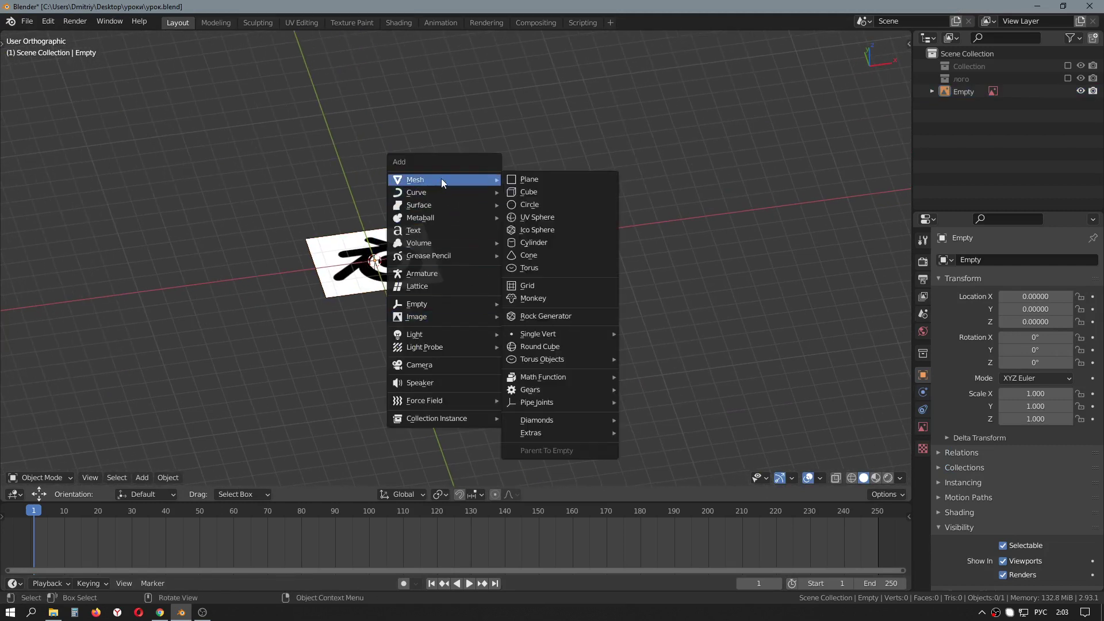
# Add a cube, move it along X to the right of the logo, and scale it to 1.235
pyautogui.click(558, 194)
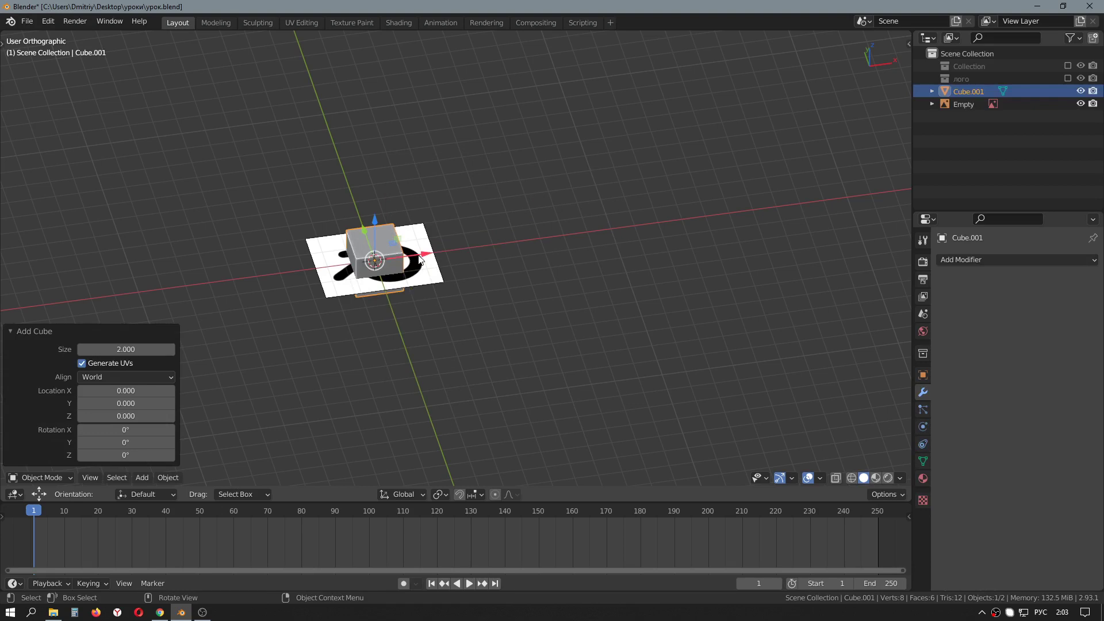
pyautogui.press('g')
pyautogui.click(594, 244)
pyautogui.press('s')
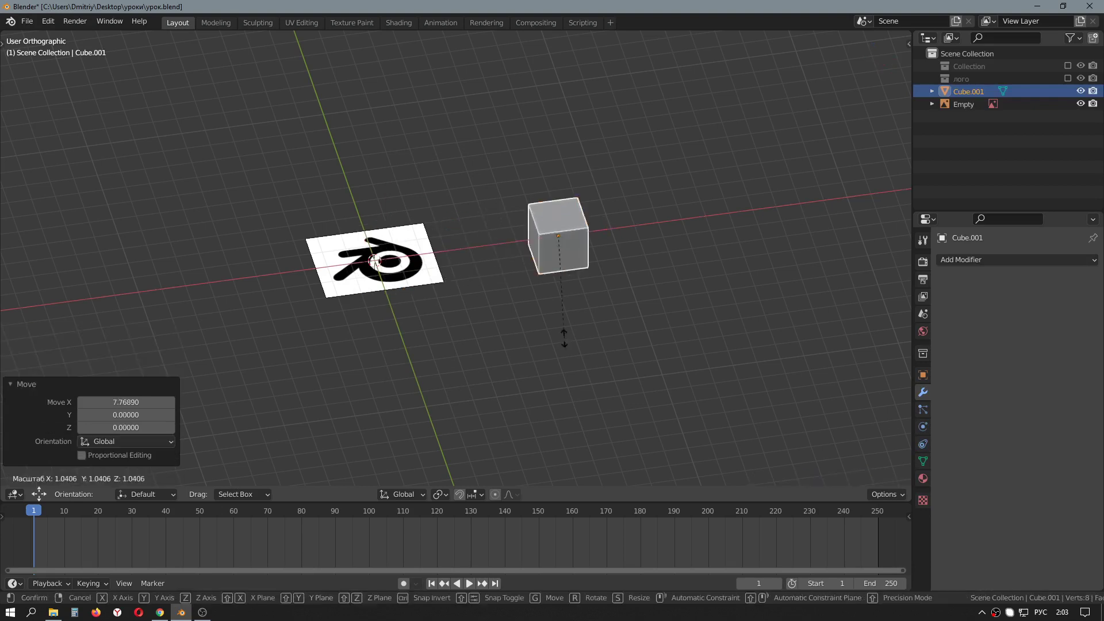
pyautogui.click(573, 356)
# Give the cube a level-5 Subdivision modifier so it rounds into a sphere
pyautogui.moveTo(574, 357)
pyautogui.keyDown('shift'); pyautogui.mouseDown(button='middle')
pyautogui.moveTo(539, 361)
pyautogui.moveTo(517, 343)
pyautogui.mouseUp(button='middle'); pyautogui.keyUp('shift')
pyautogui.scroll(3, 538, 359)
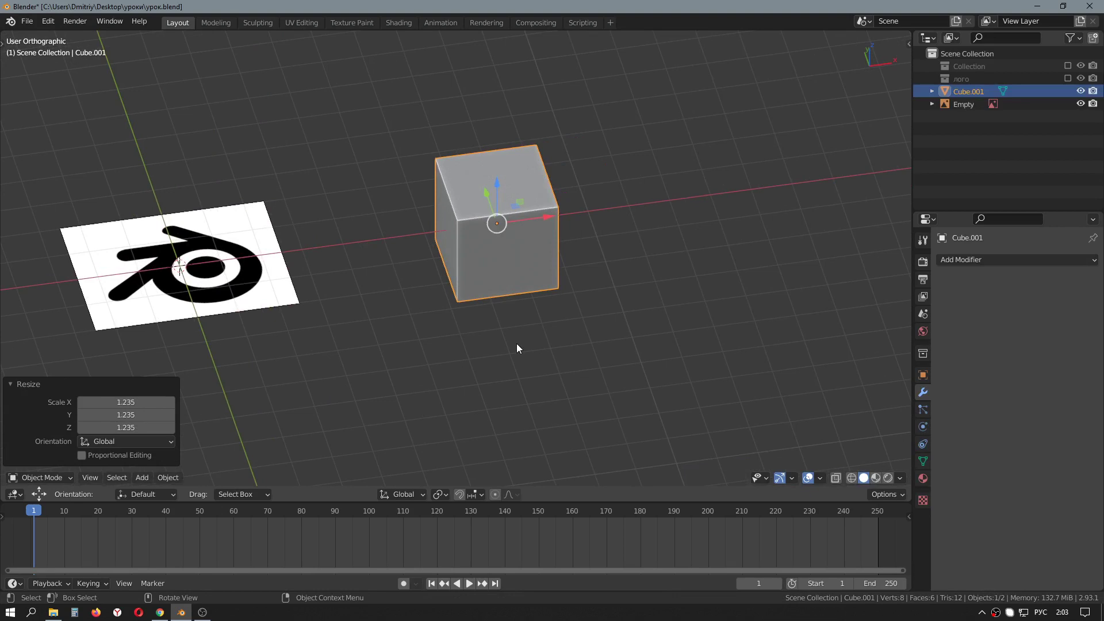
pyautogui.hotkey('ctrl', '5')
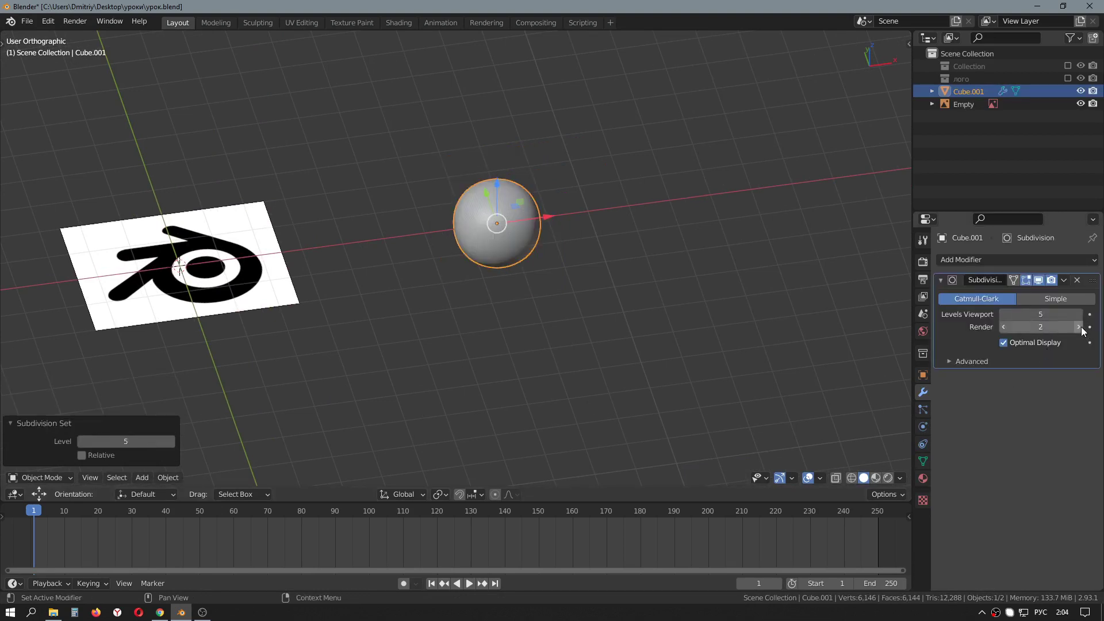
pyautogui.scroll(3, 562, 275)
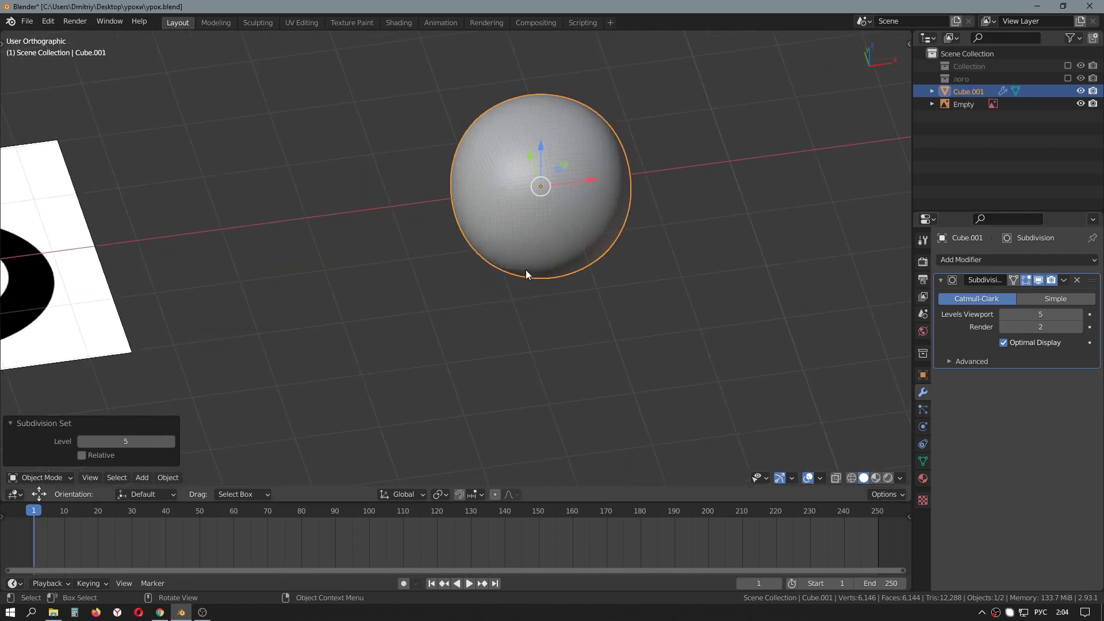
pyautogui.moveTo(526, 270)
pyautogui.mouseDown(button='middle')
pyautogui.moveTo(599, 257)
pyautogui.moveTo(596, 240)
pyautogui.mouseUp(button='middle')
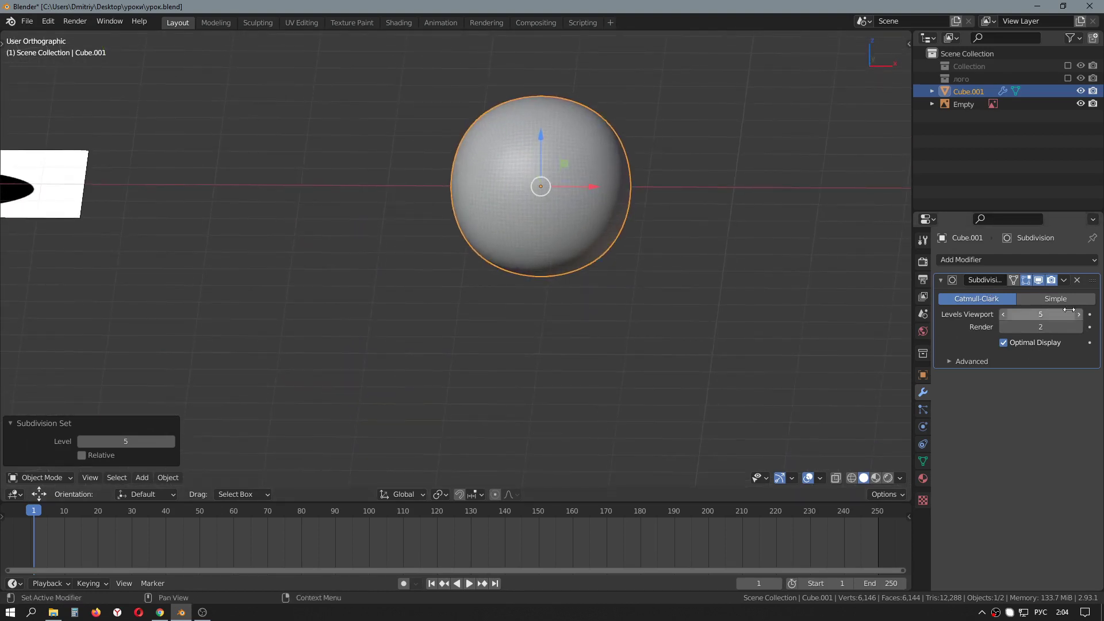
# Apply the Subdivision modifier and add a Cast modifier to the cube
pyautogui.click(1064, 280)
pyautogui.click(1033, 296)
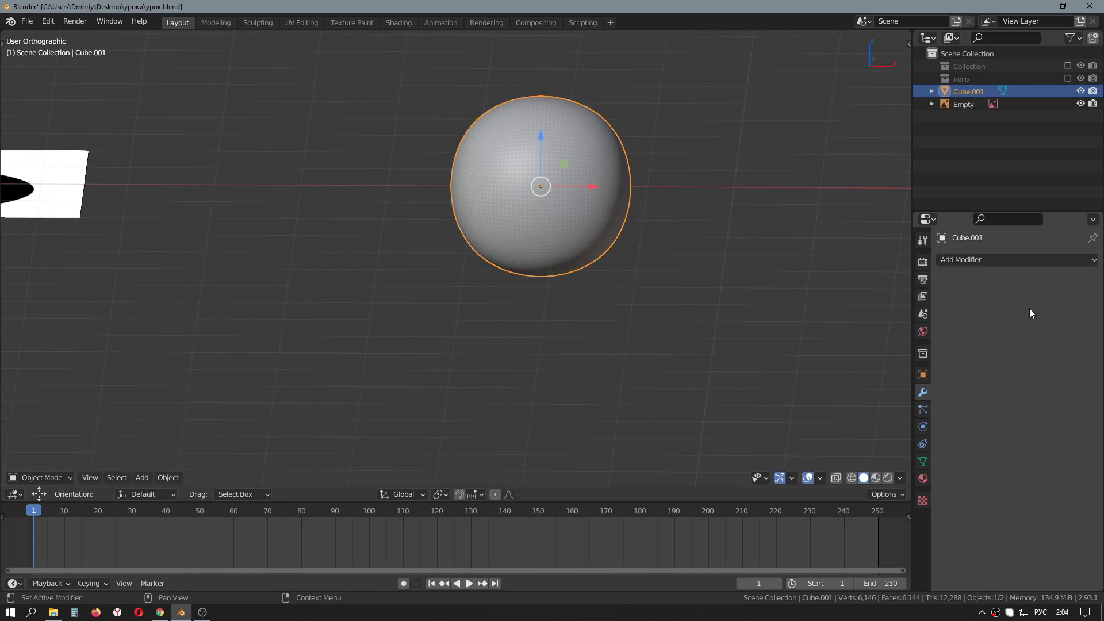
pyautogui.click(1010, 261)
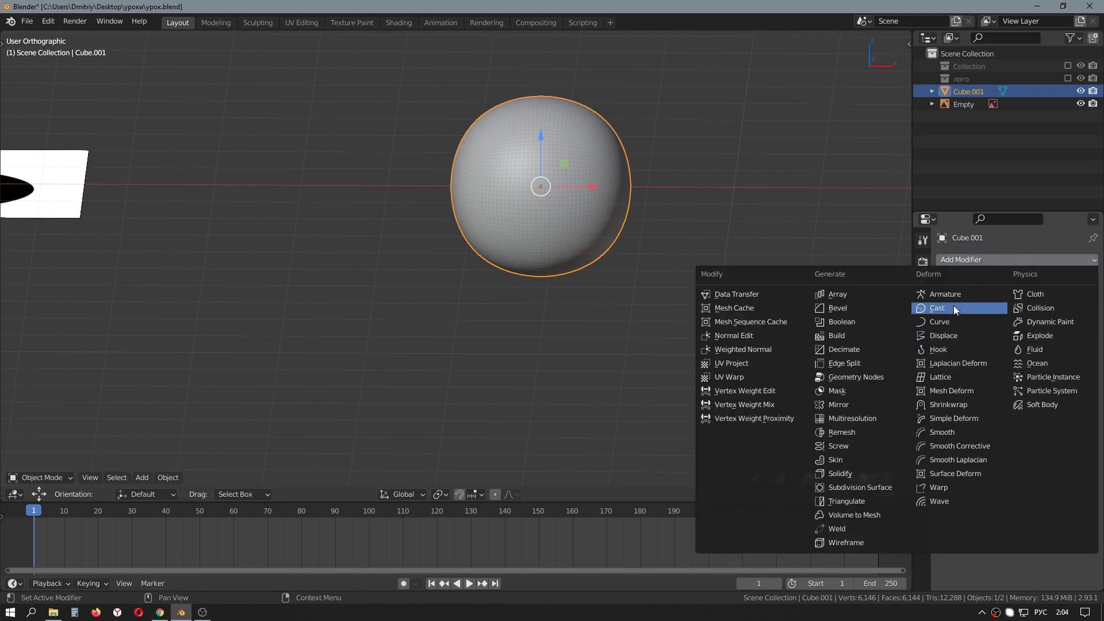
pyautogui.click(954, 306)
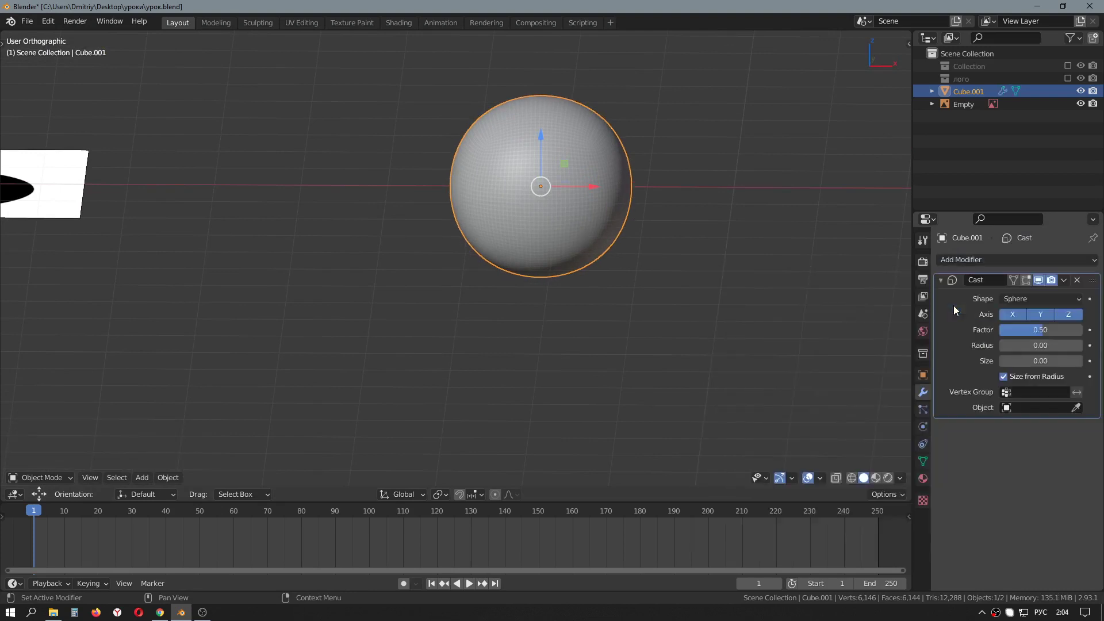
# Set the Cast factor to 1 and apply it to the mesh
pyautogui.click(1035, 330)
pyautogui.write('1')
pyautogui.press('Return')
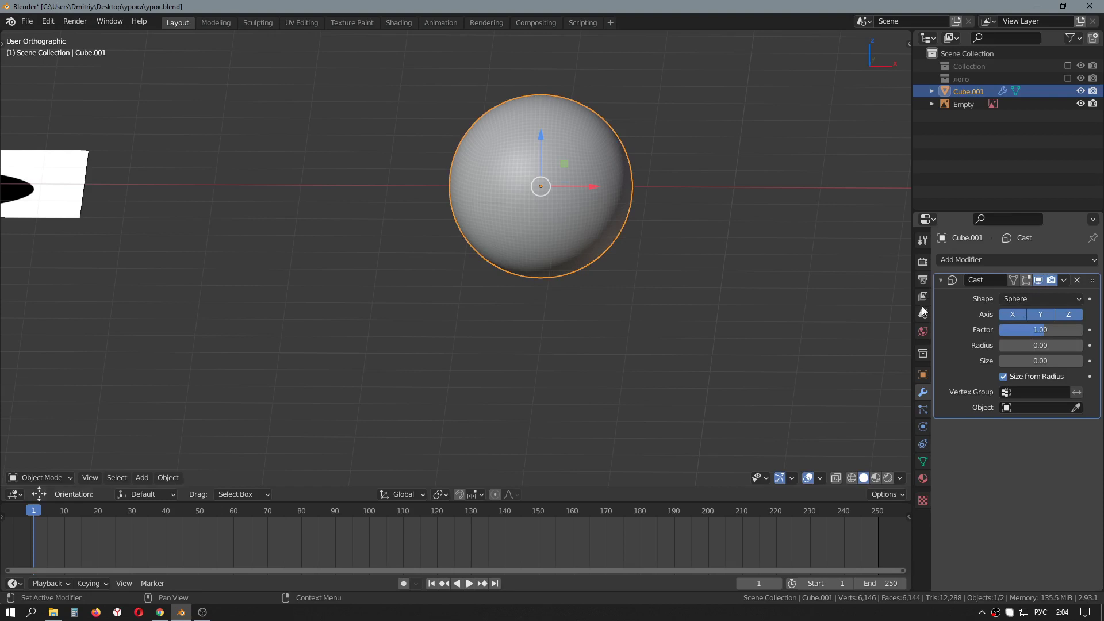
pyautogui.click(1065, 282)
pyautogui.click(1022, 296)
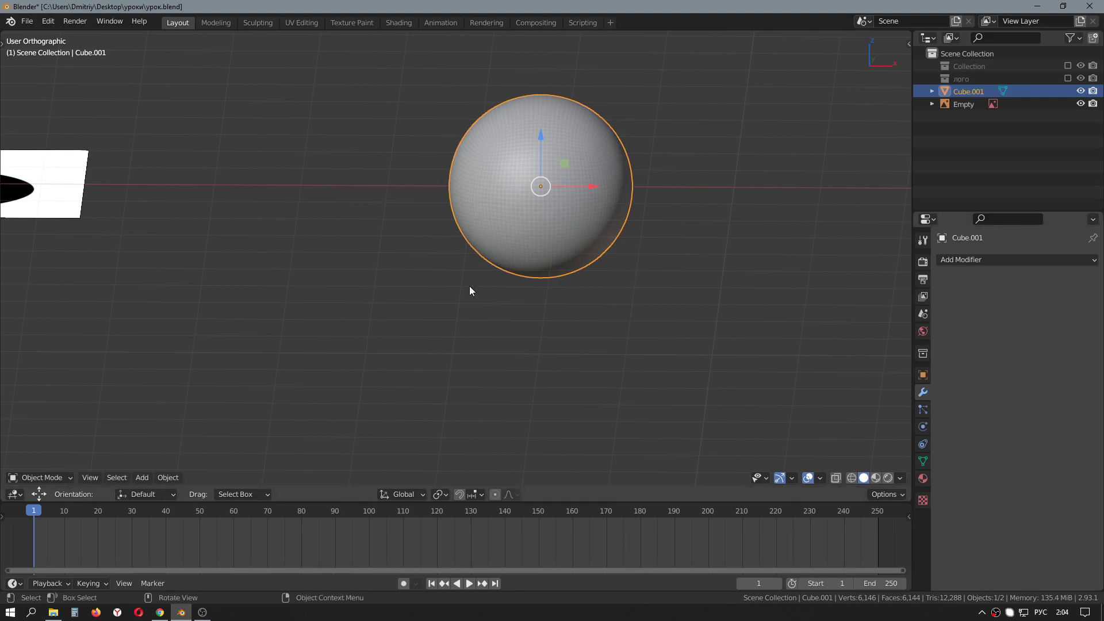
pyautogui.keyDown('shift'); pyautogui.moveTo(547, 226); pyautogui.dragTo(533, 299, button='middle'); pyautogui.keyUp('shift')
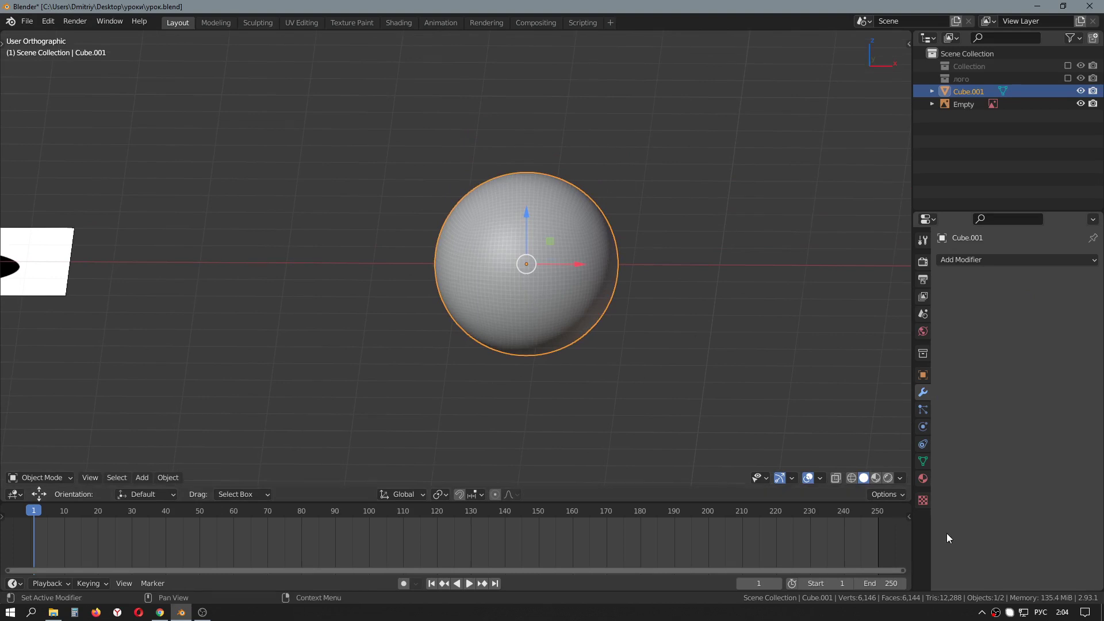
# Turn off Cavity in Viewport Shading and pan out to show the logo reference
pyautogui.click(901, 477)
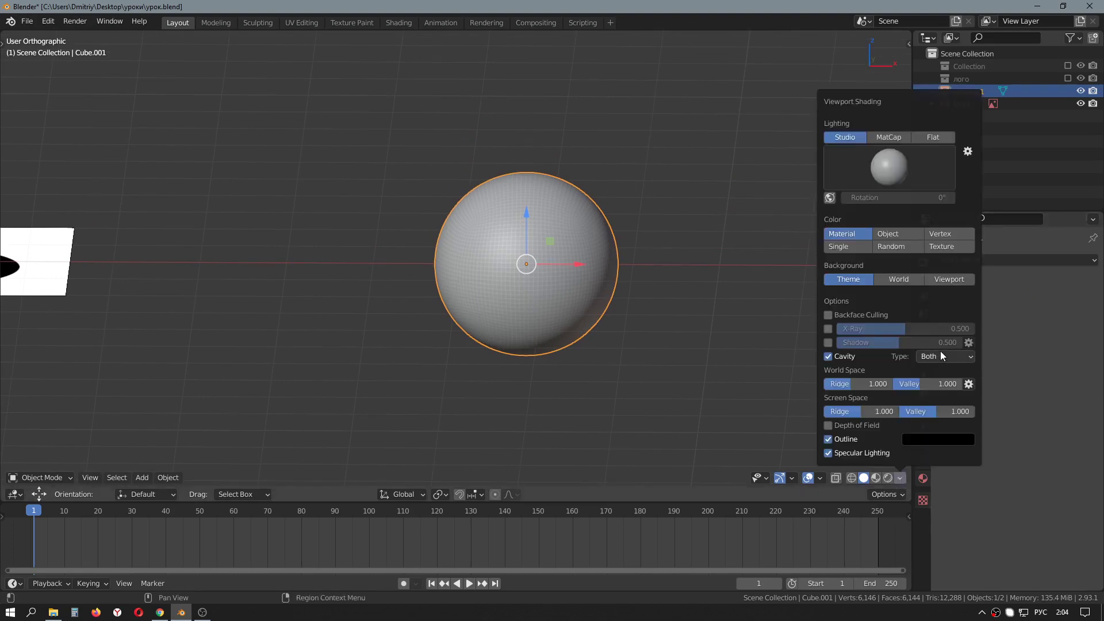
pyautogui.click(971, 357)
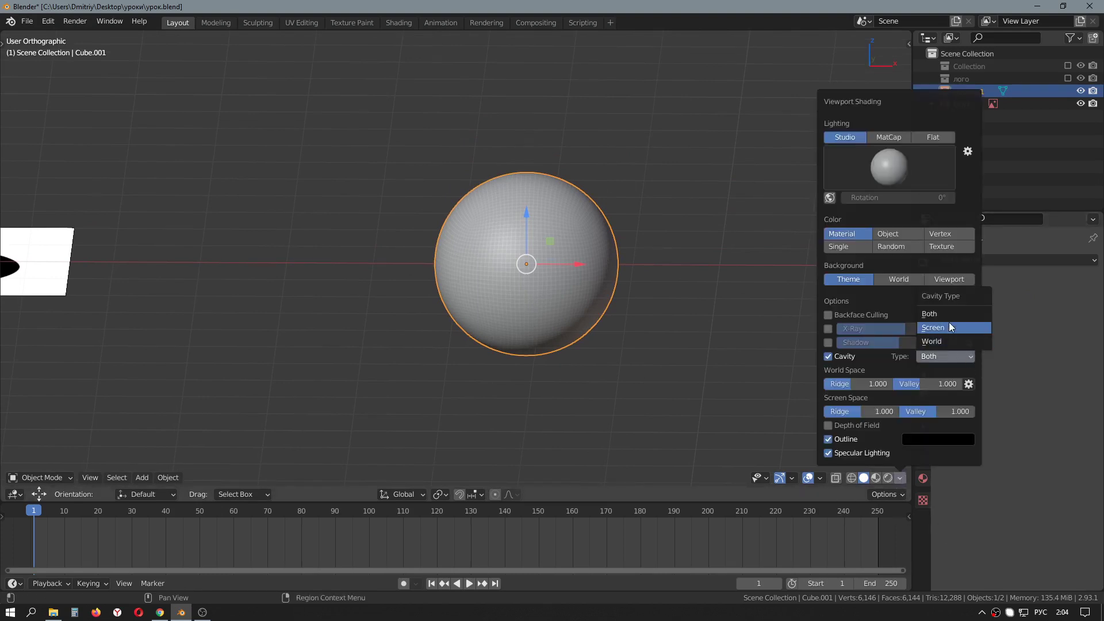
pyautogui.click(831, 356)
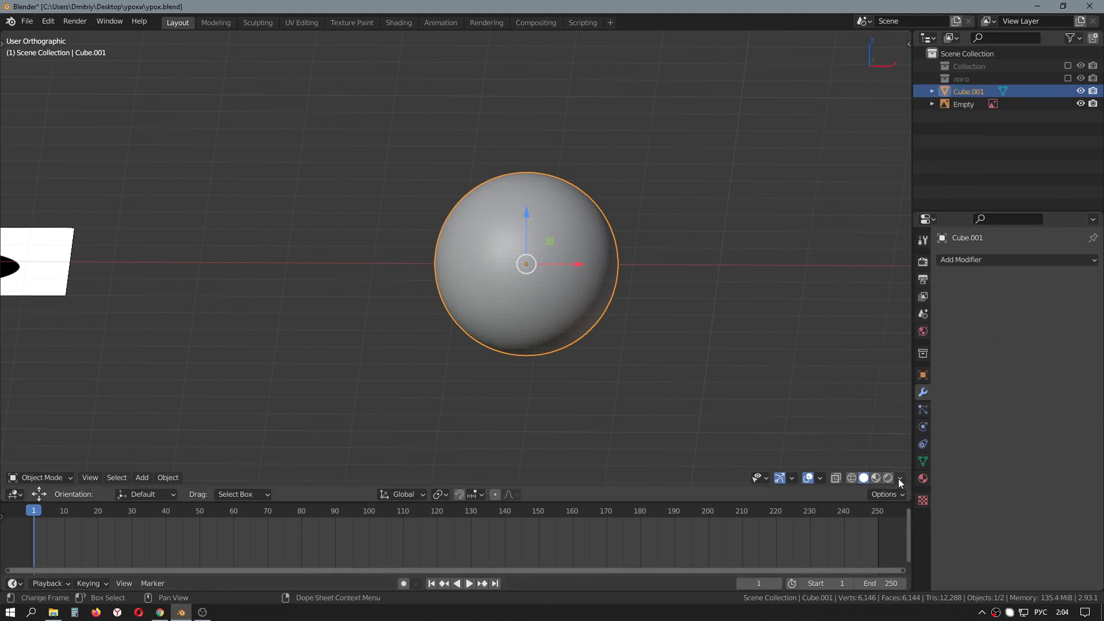
pyautogui.moveTo(422, 266)
pyautogui.keyDown('shift'); pyautogui.mouseDown(button='middle')
pyautogui.moveTo(520, 261)
pyautogui.moveTo(486, 305)
pyautogui.moveTo(643, 299)
pyautogui.mouseUp(button='middle'); pyautogui.keyUp('shift')
pyautogui.scroll(-2, 520, 261)
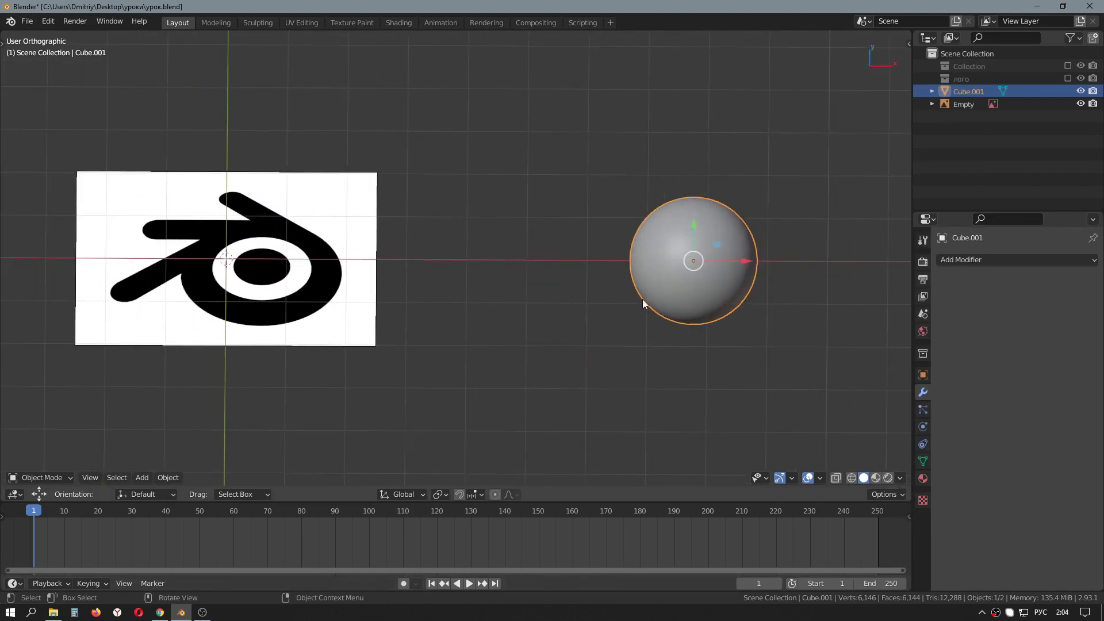
# Trace the selected logo reference image into a grease pencil object
pyautogui.click(271, 260)
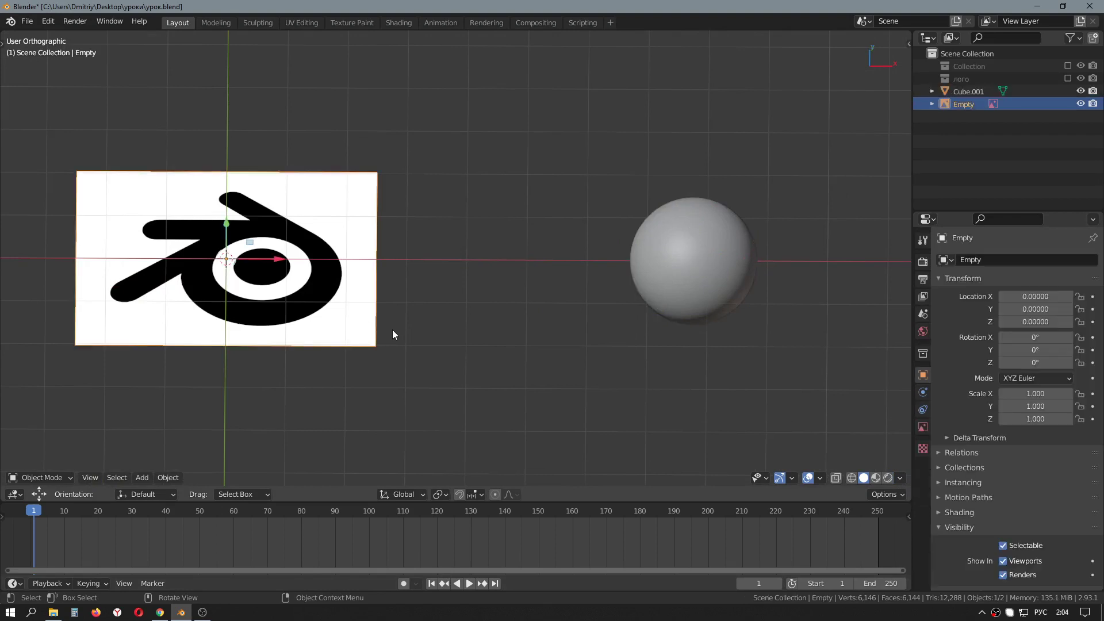
pyautogui.keyDown('shift'); pyautogui.moveTo(392, 329); pyautogui.dragTo(478, 324, button='middle'); pyautogui.keyUp('shift')
pyautogui.keyDown('shift'); pyautogui.moveTo(320, 313); pyautogui.dragTo(360, 321, button='middle'); pyautogui.keyUp('shift')
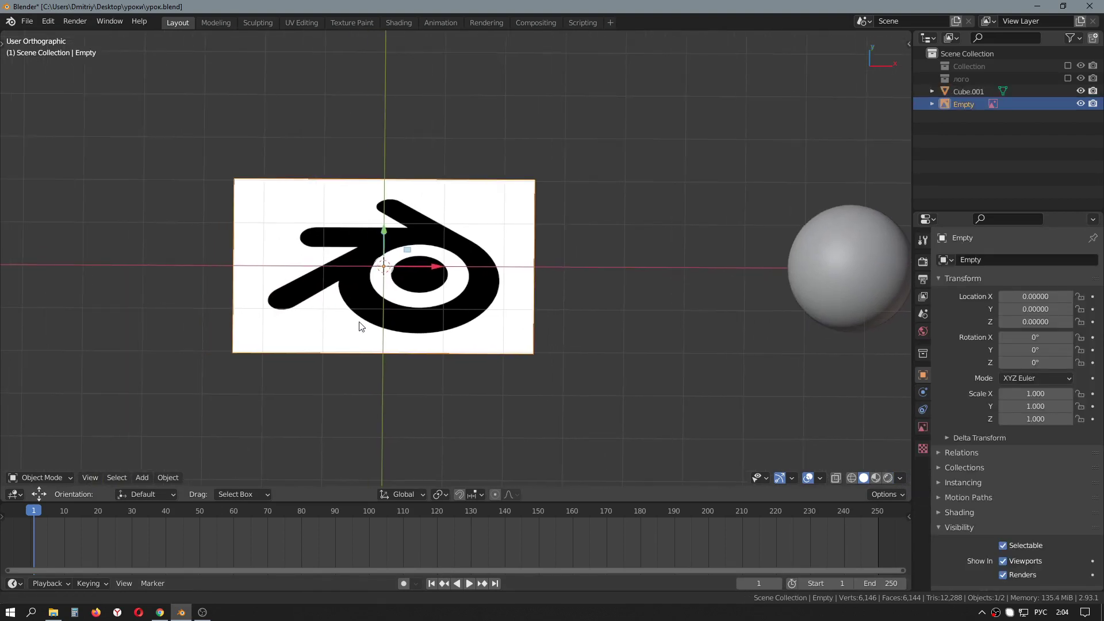
pyautogui.scroll(2, 364, 317)
pyautogui.rightClick(364, 299)
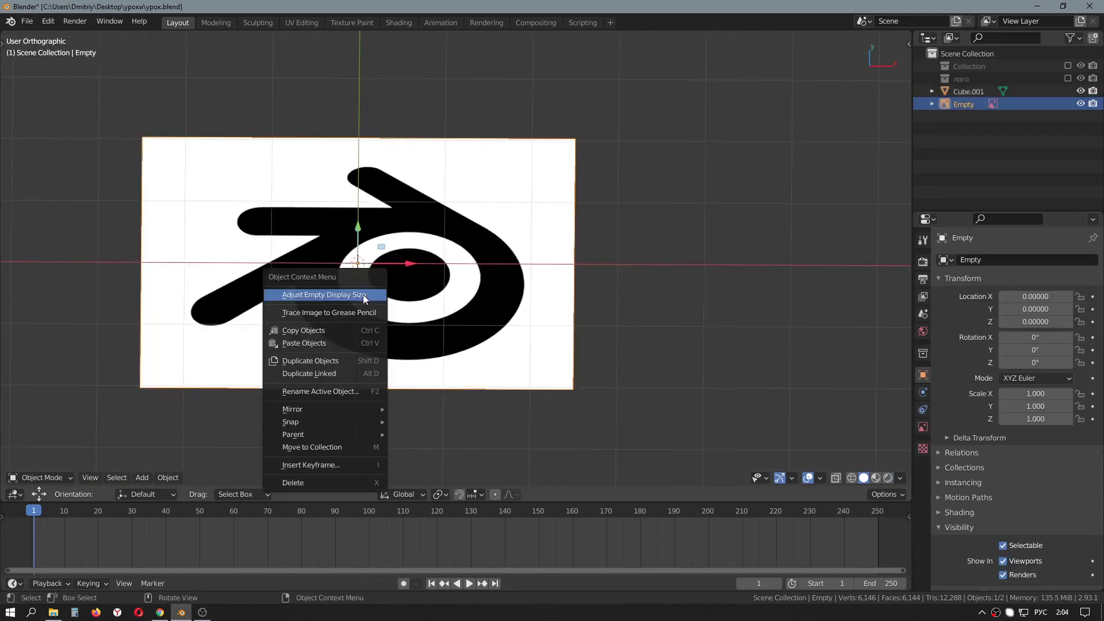
pyautogui.rightClick(420, 260)
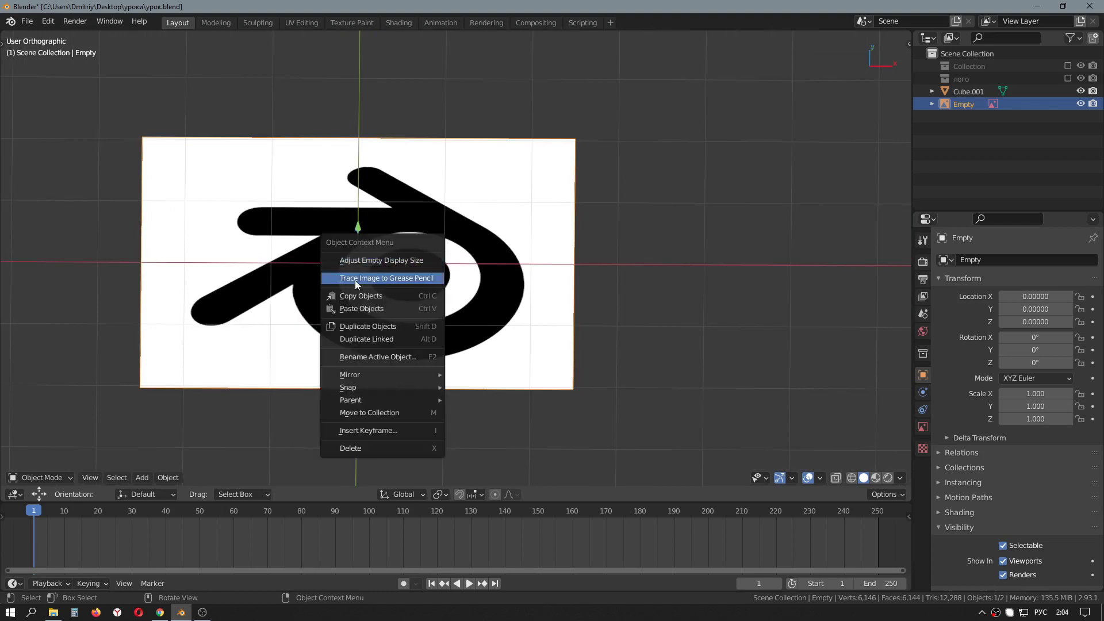
pyautogui.click(428, 278)
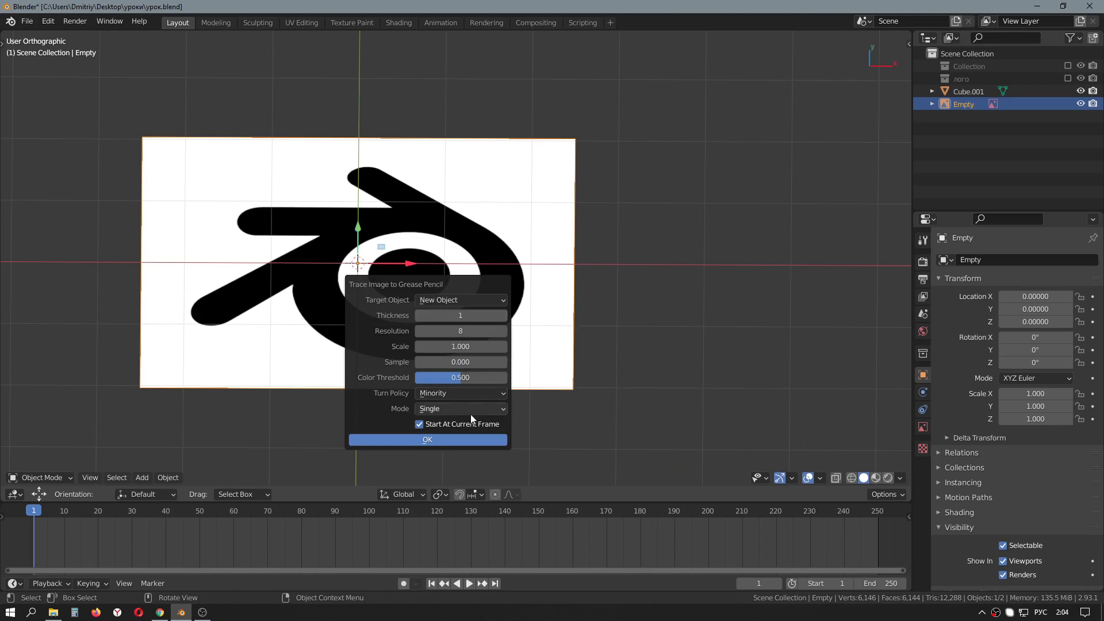
pyautogui.click(434, 440)
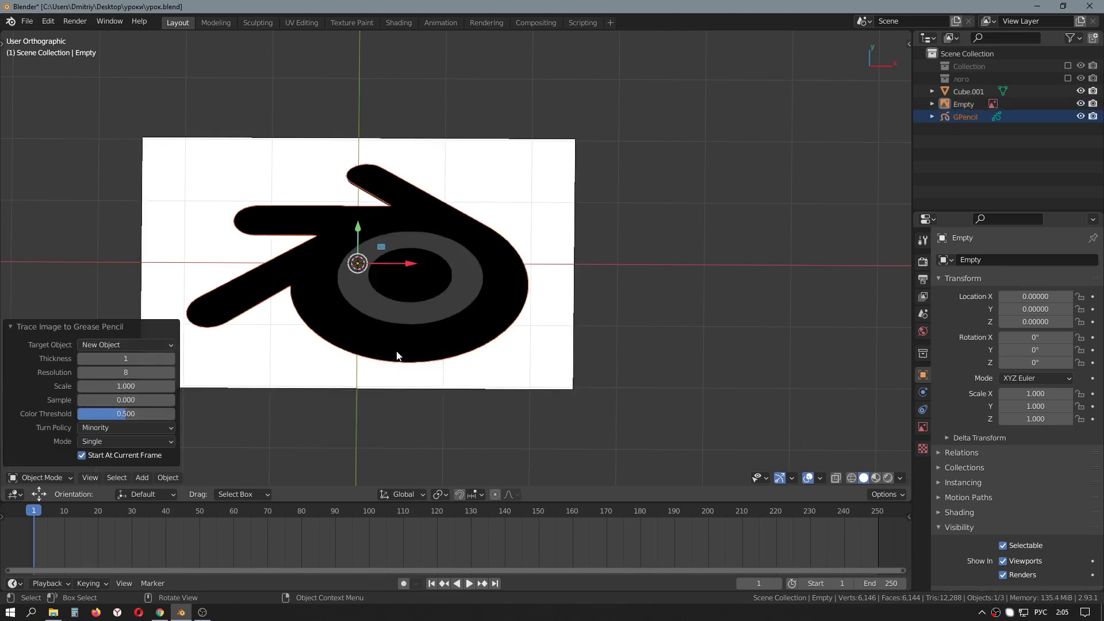
# Set the trace Resolution to 8 and collapse the redo panel
pyautogui.moveTo(427, 322)
pyautogui.mouseDown(button='middle')
pyautogui.moveTo(425, 352)
pyautogui.moveTo(534, 305)
pyautogui.mouseUp(button='middle')
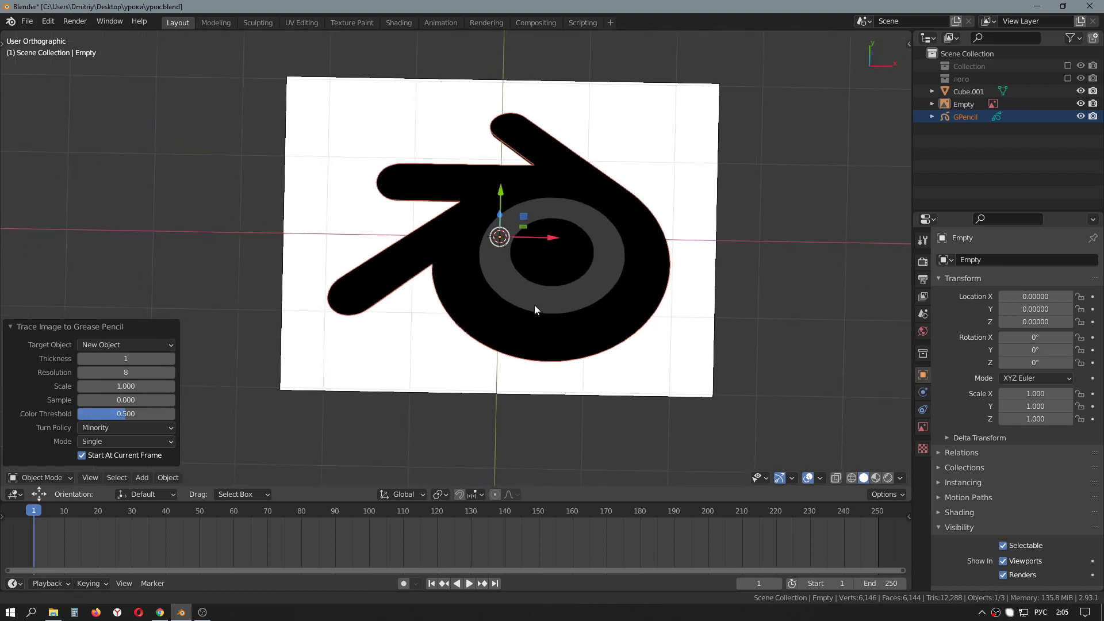
pyautogui.scroll(3, 525, 301)
pyautogui.scroll(1, 497, 319)
pyautogui.scroll(1, 497, 320)
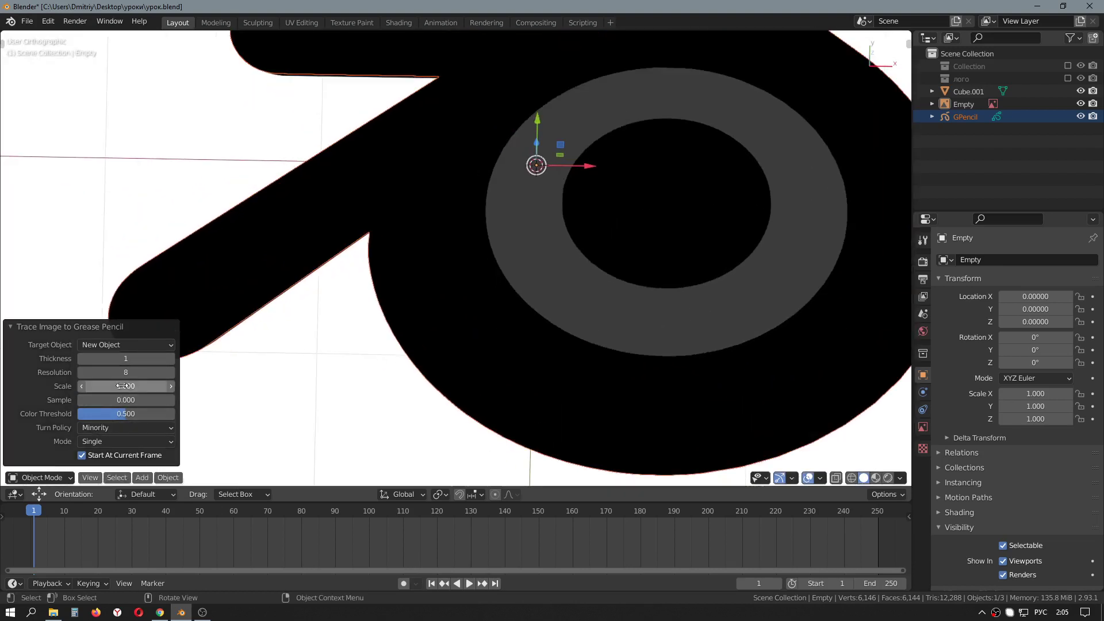
pyautogui.moveTo(116, 375); pyautogui.dragTo(81, 373)
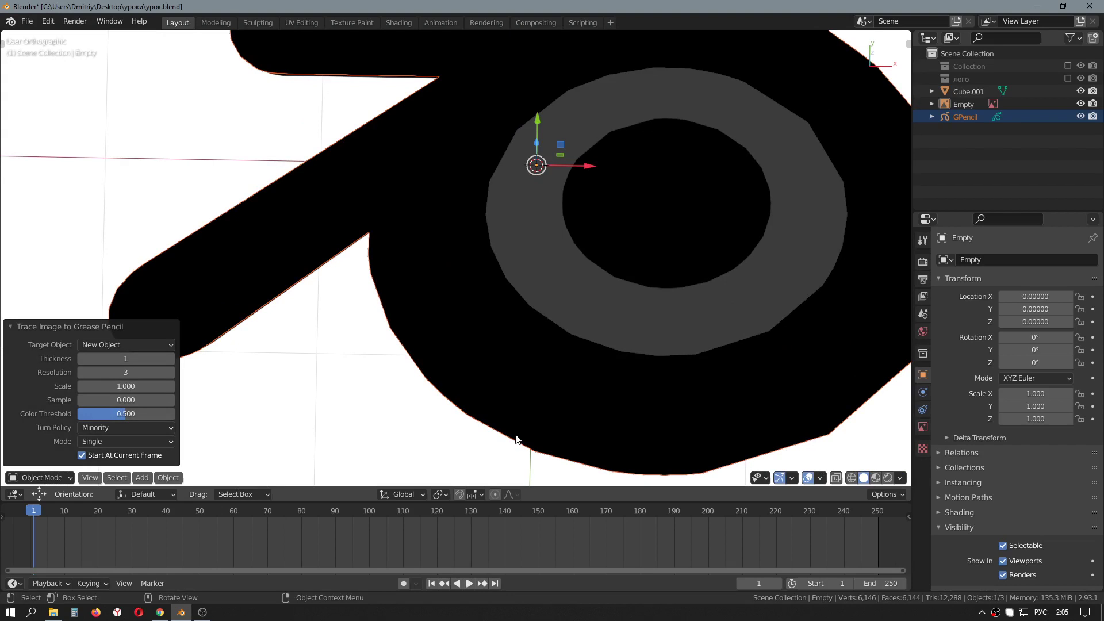
pyautogui.click(138, 373)
pyautogui.write('8')
pyautogui.press('Return')
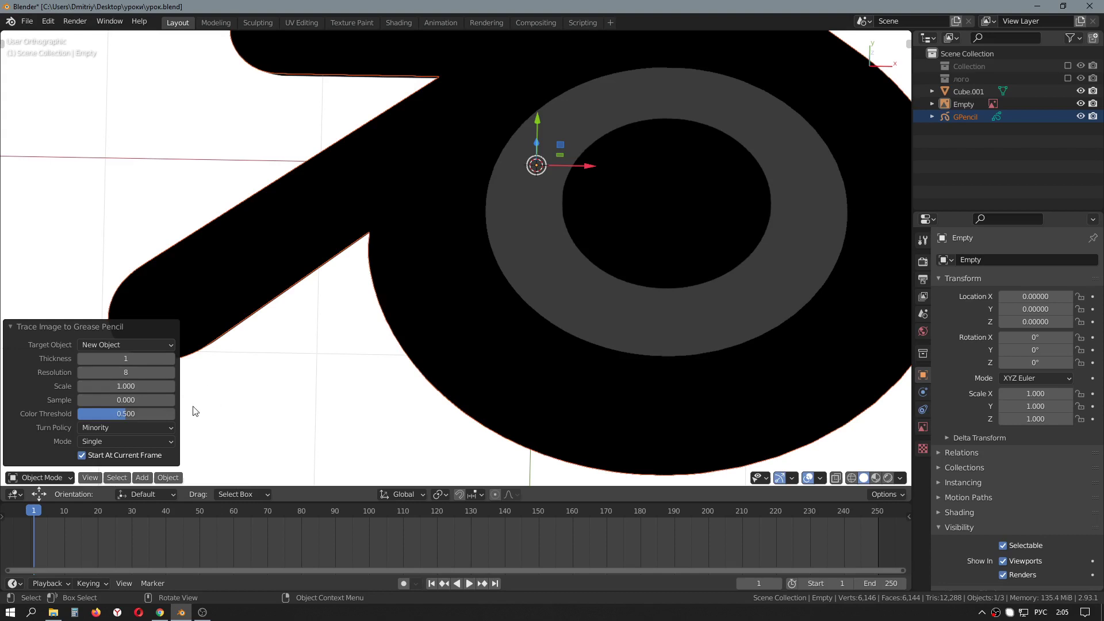
pyautogui.moveTo(120, 400)
pyautogui.mouseDown()
pyautogui.moveTo(167, 400)
pyautogui.moveTo(86, 400)
pyautogui.mouseUp()
pyautogui.scroll(-2, 505, 344)
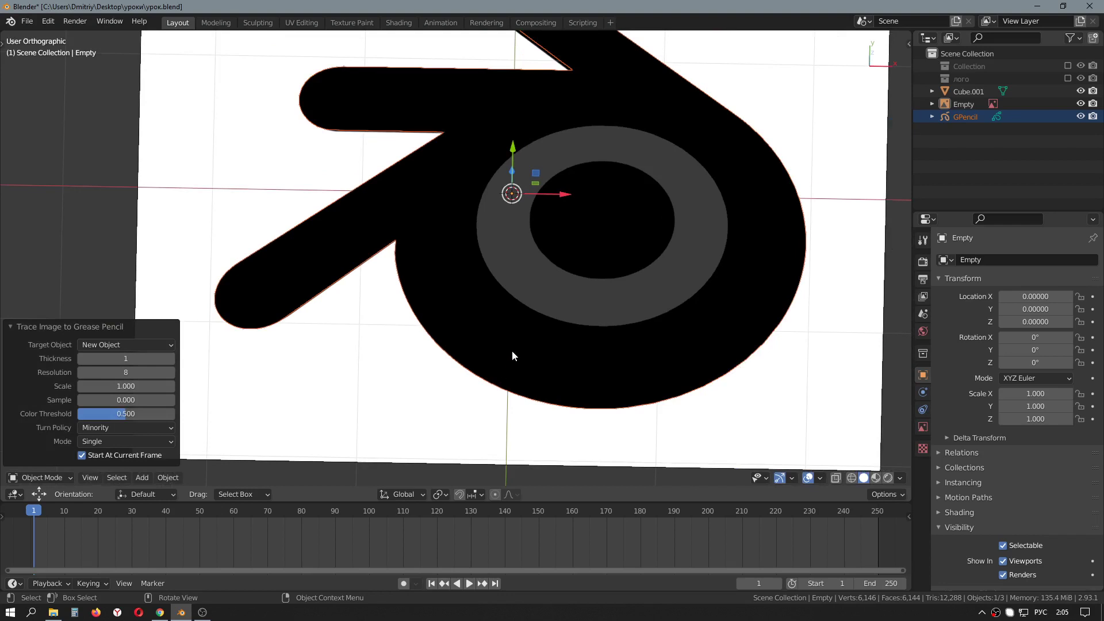
pyautogui.click(12, 326)
pyautogui.keyDown('shift'); pyautogui.moveTo(620, 319); pyautogui.dragTo(540, 337, button='middle'); pyautogui.keyUp('shift')
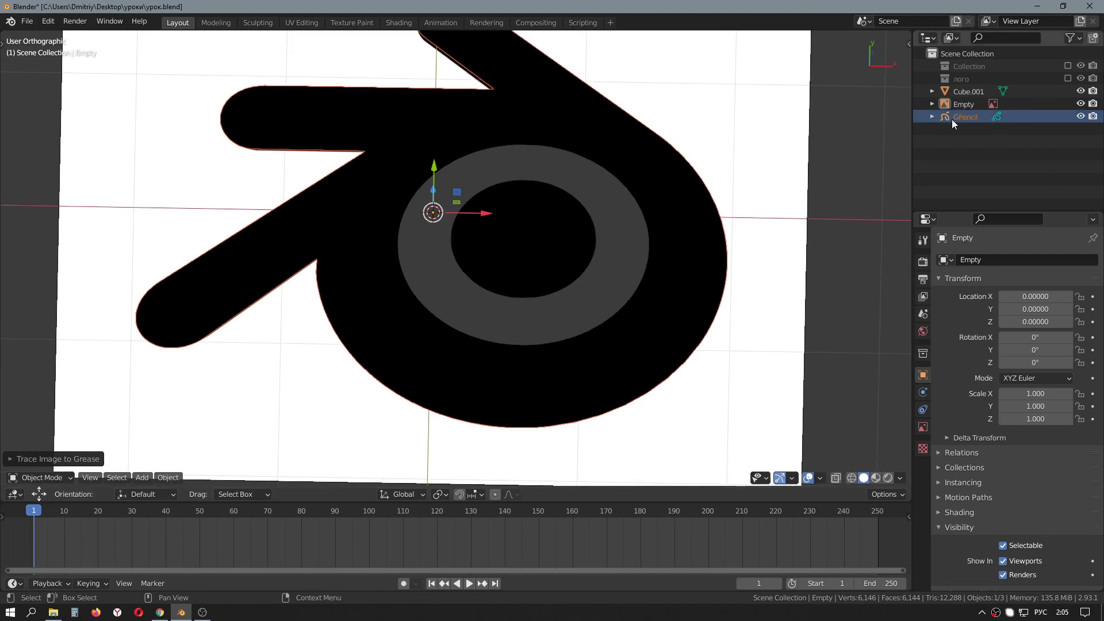
# Hide the reference image Empty and select the traced GPencil logo, toggling Edit Mode briefly
pyautogui.click(1081, 104)
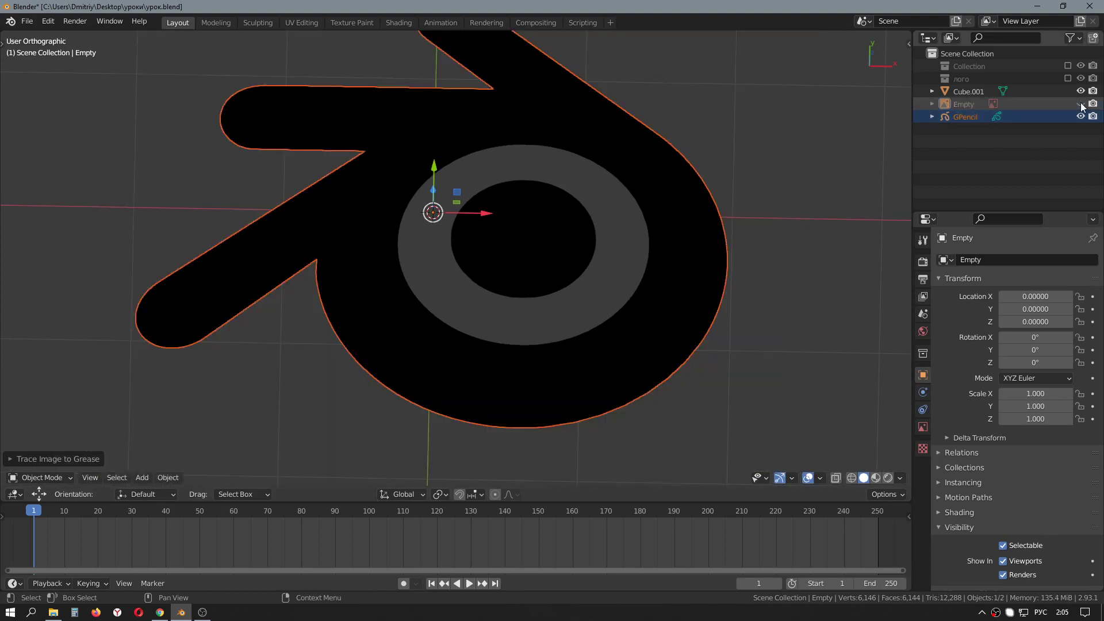
pyautogui.moveTo(712, 271); pyautogui.dragTo(676, 268, button='middle')
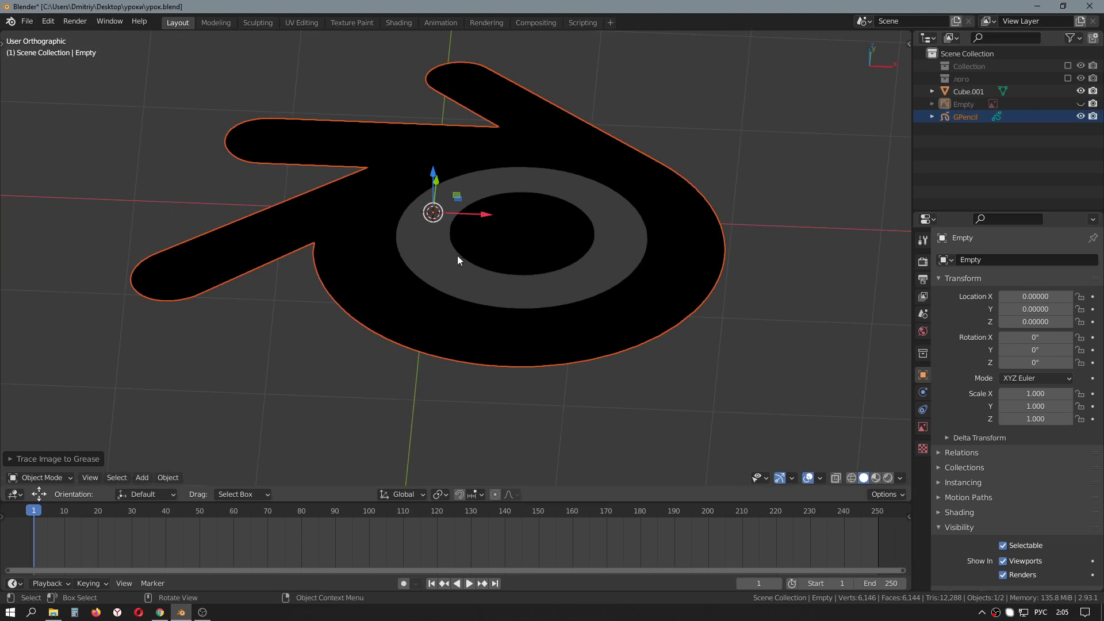
pyautogui.click(427, 348)
pyautogui.press('Tab')
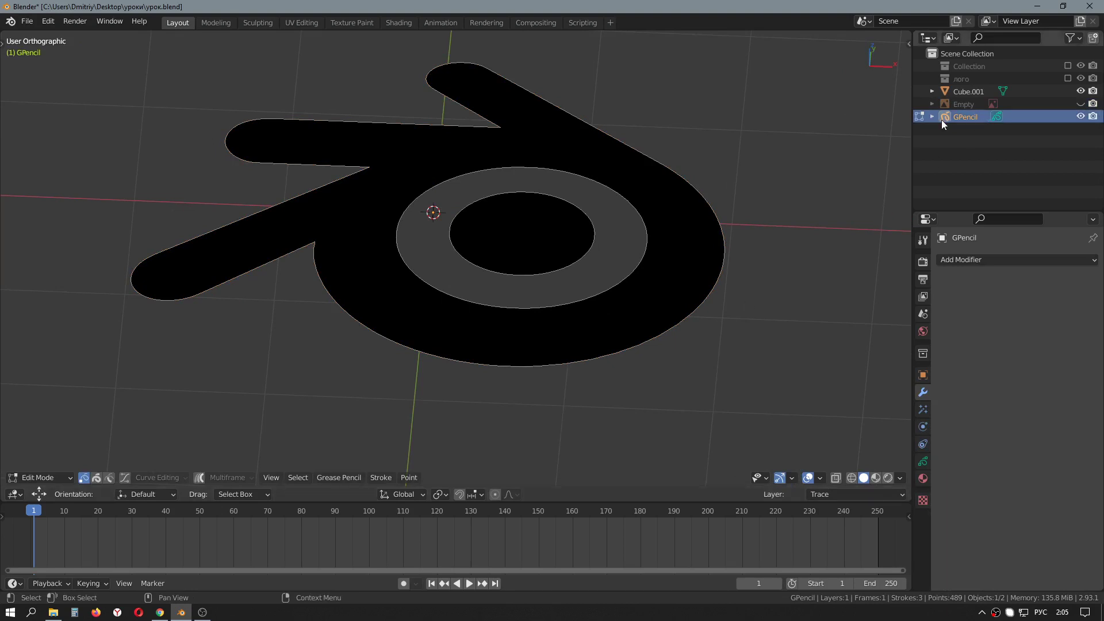
pyautogui.press('Tab')
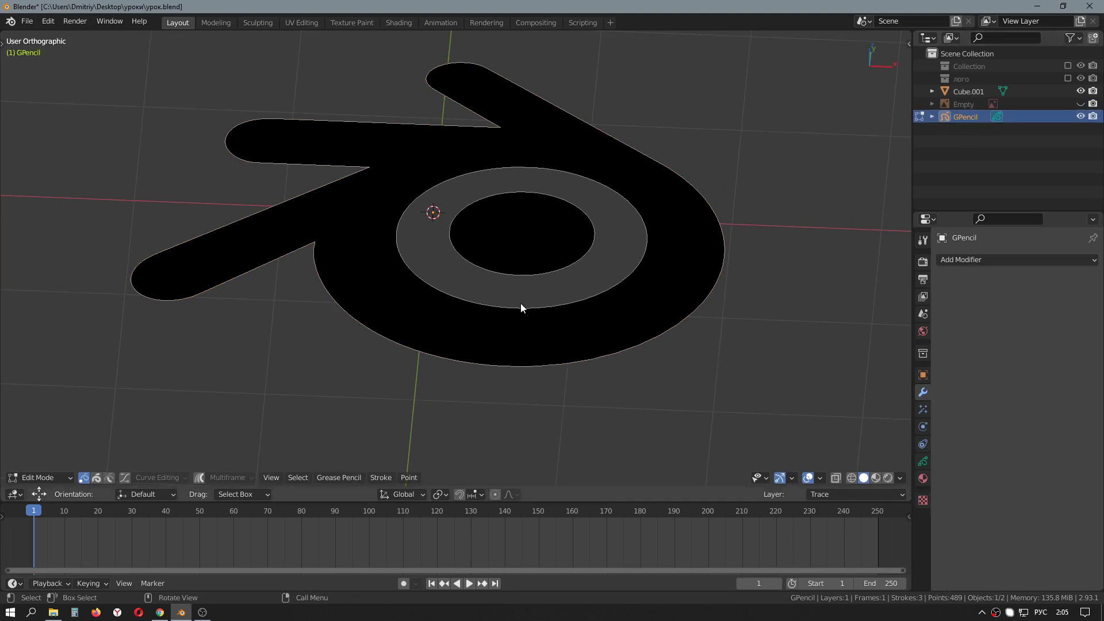
pyautogui.click(521, 313)
# Convert the GPencil logo into the Trace curve, hide the GPencil, and select Trace
pyautogui.rightClick(517, 326)
pyautogui.moveTo(466, 321)
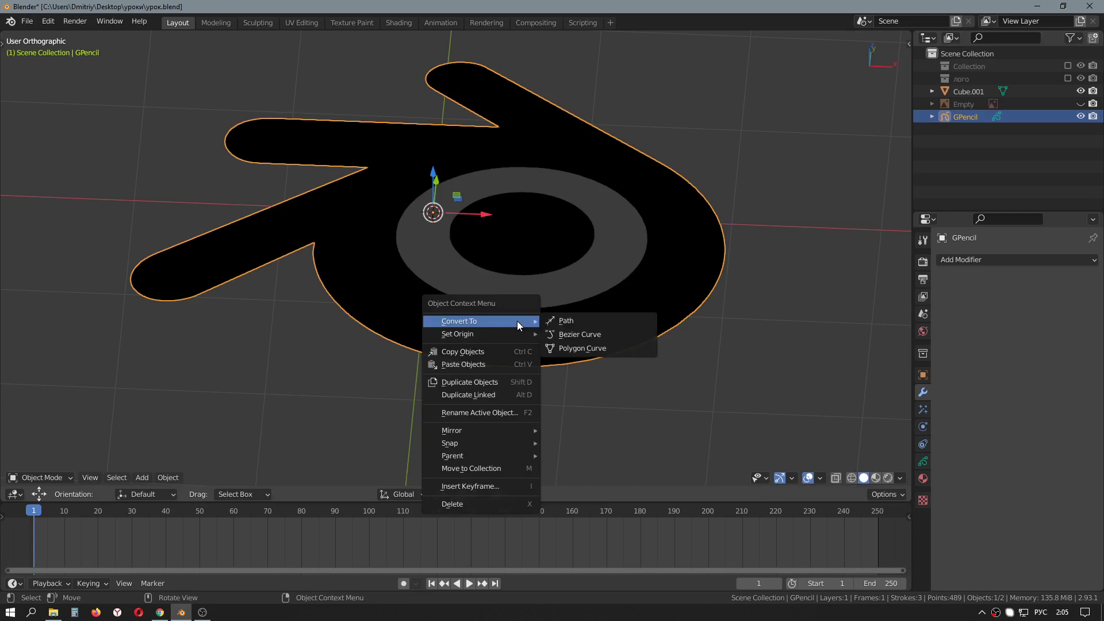
pyautogui.click(589, 334)
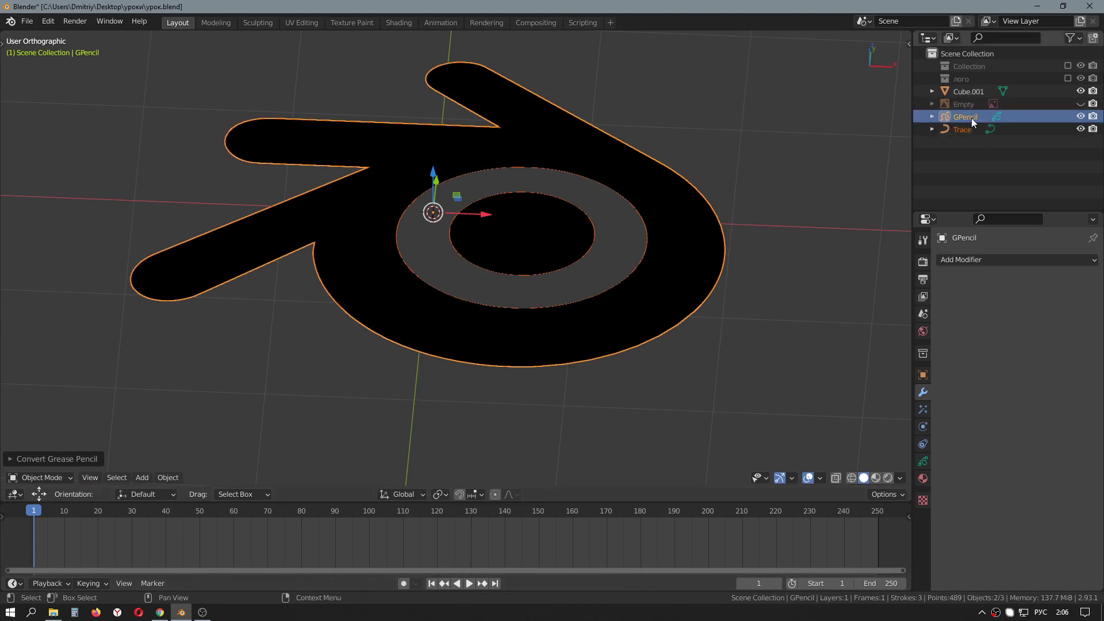
pyautogui.click(1081, 116)
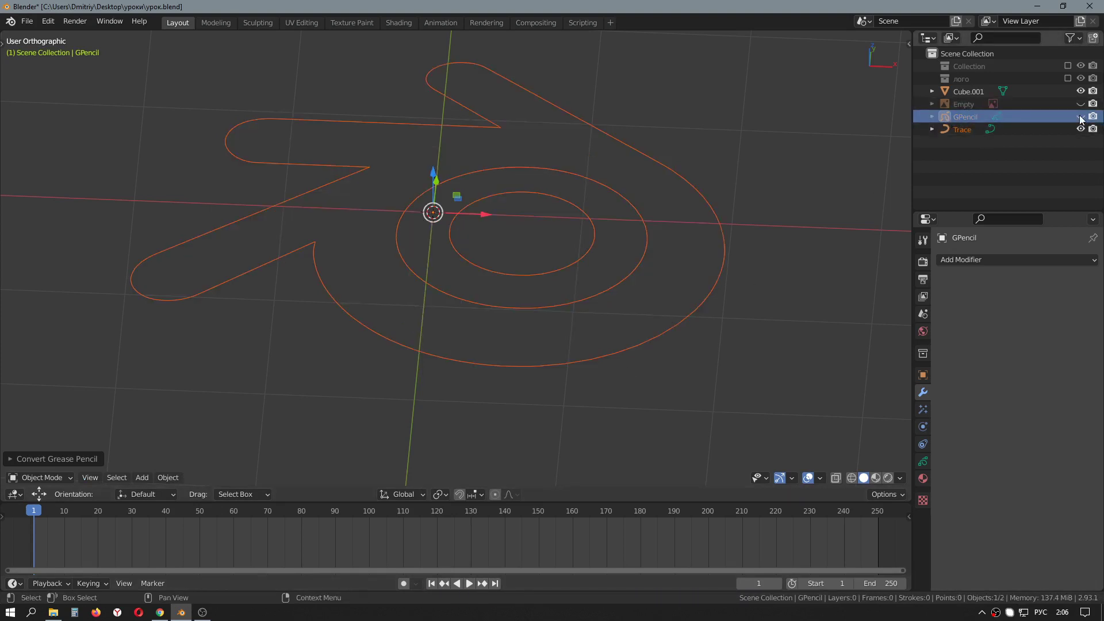
pyautogui.click(530, 368)
pyautogui.moveTo(536, 339); pyautogui.dragTo(530, 336, button='middle')
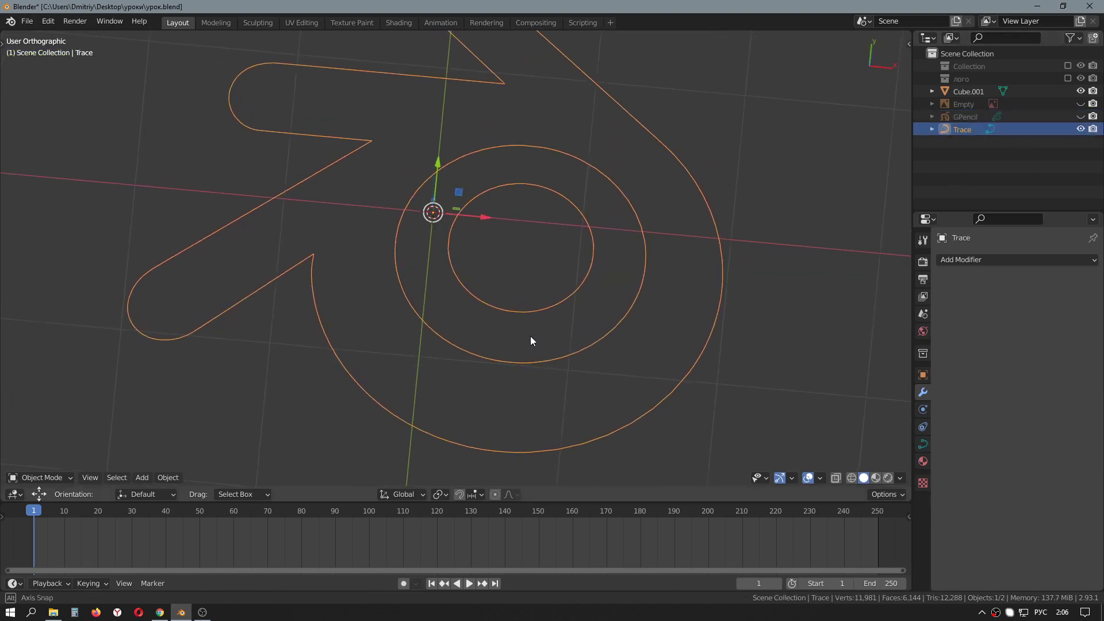
# In Edit Mode, Decimate Curve on Trace, cutting about 1,467 control points to 63
pyautogui.press('Tab')
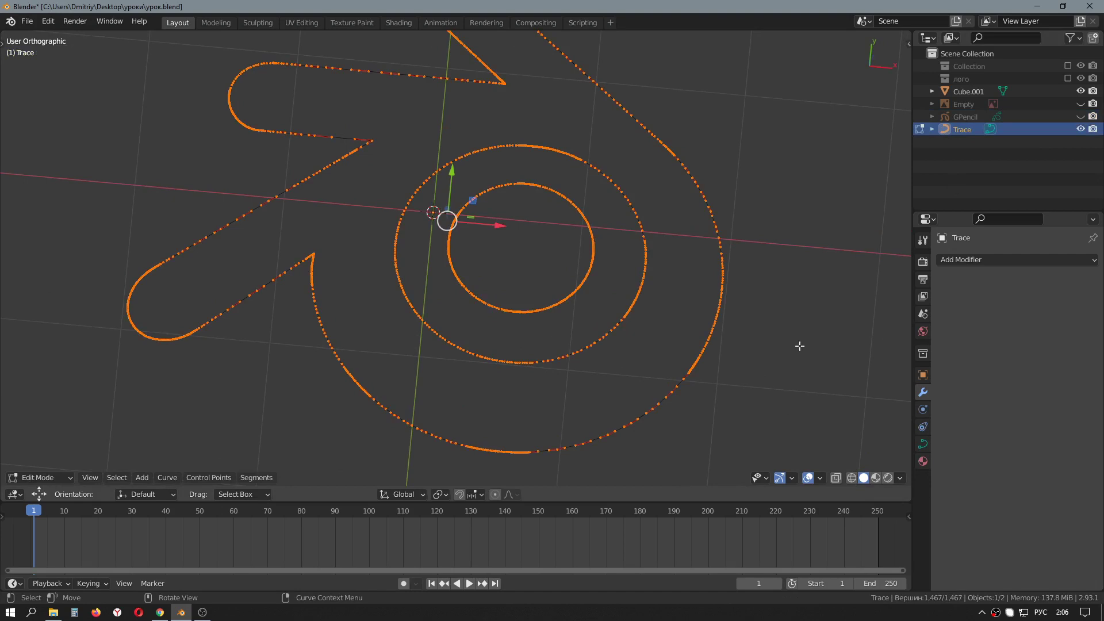
pyautogui.click(925, 446)
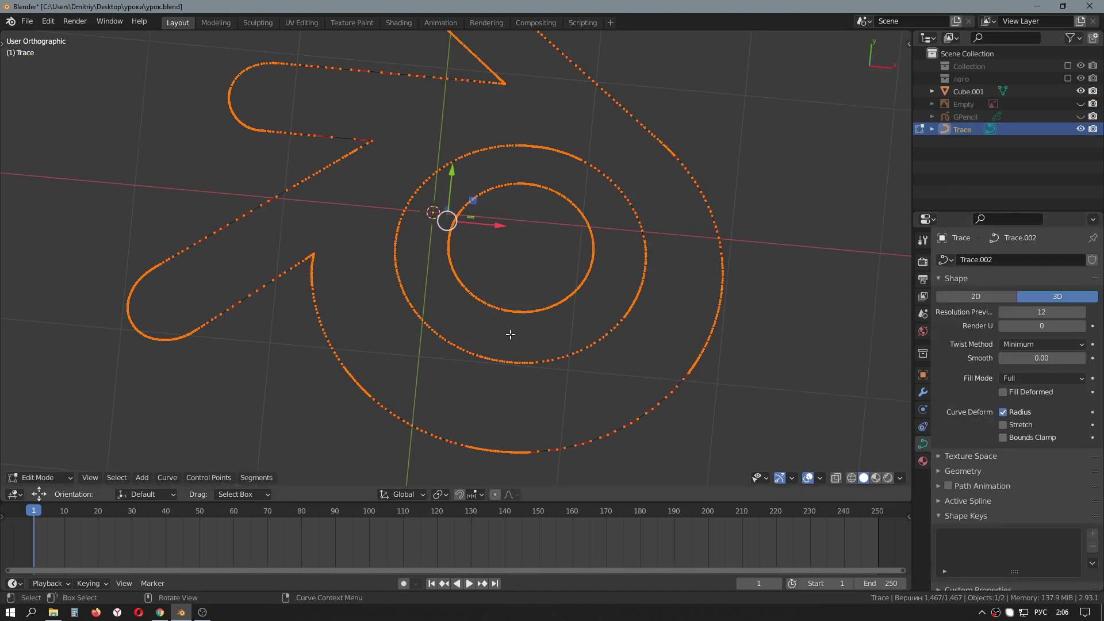
pyautogui.scroll(2, 510, 332)
pyautogui.scroll(-2, 510, 333)
pyautogui.moveTo(511, 334); pyautogui.dragTo(516, 353, button='middle')
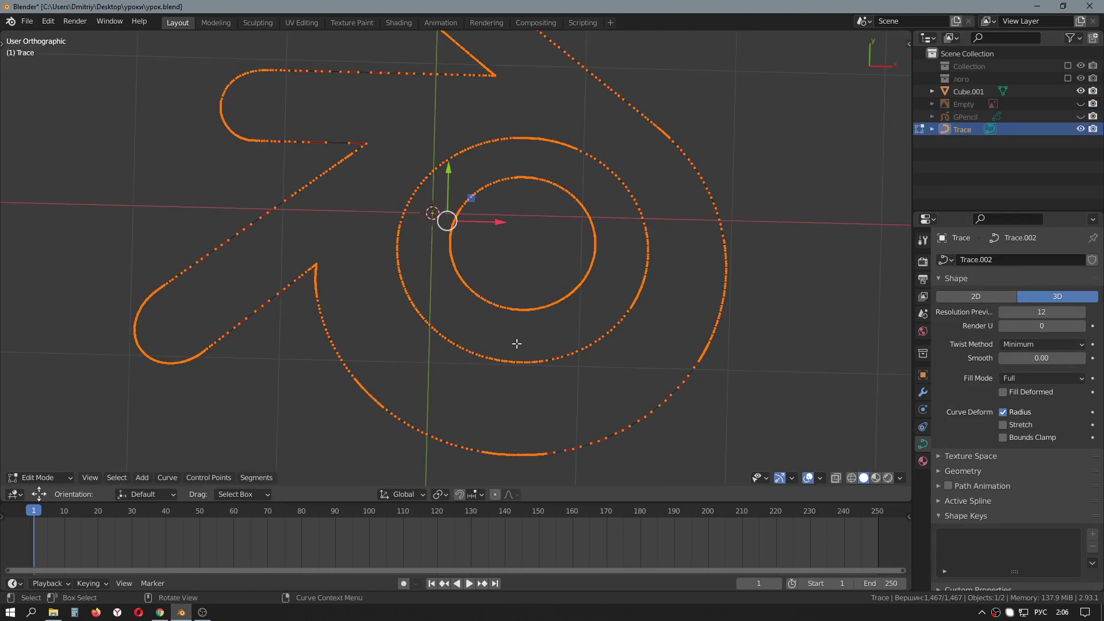
pyautogui.rightClick(517, 344)
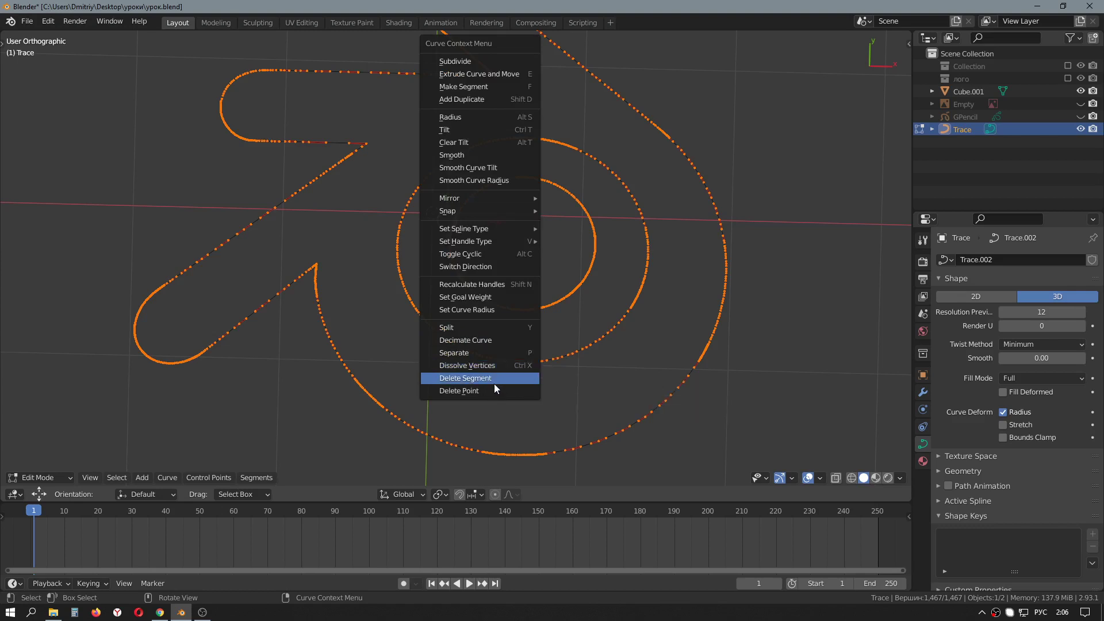
pyautogui.click(501, 340)
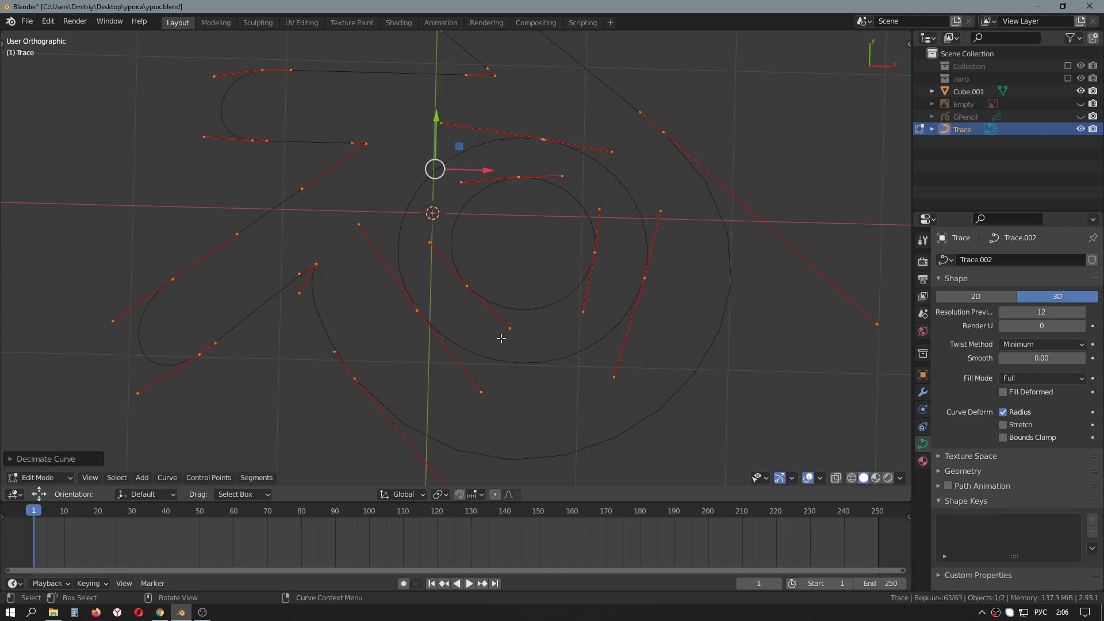
# Set the Trace curve's Resolution Preview U to 25
pyautogui.click(11, 459)
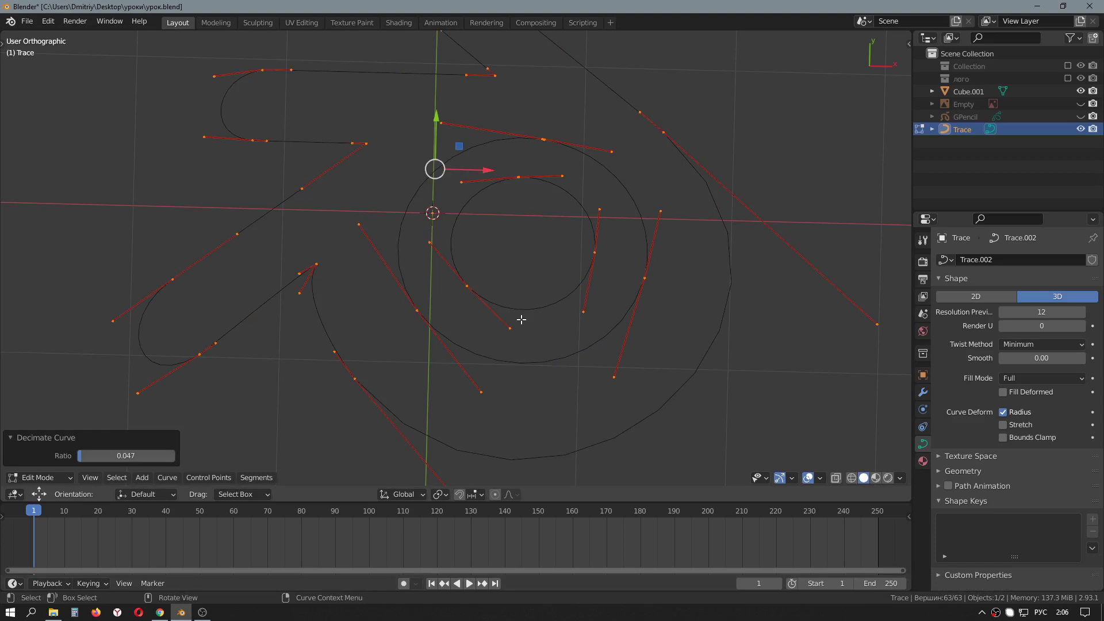
pyautogui.scroll(2, 521, 320)
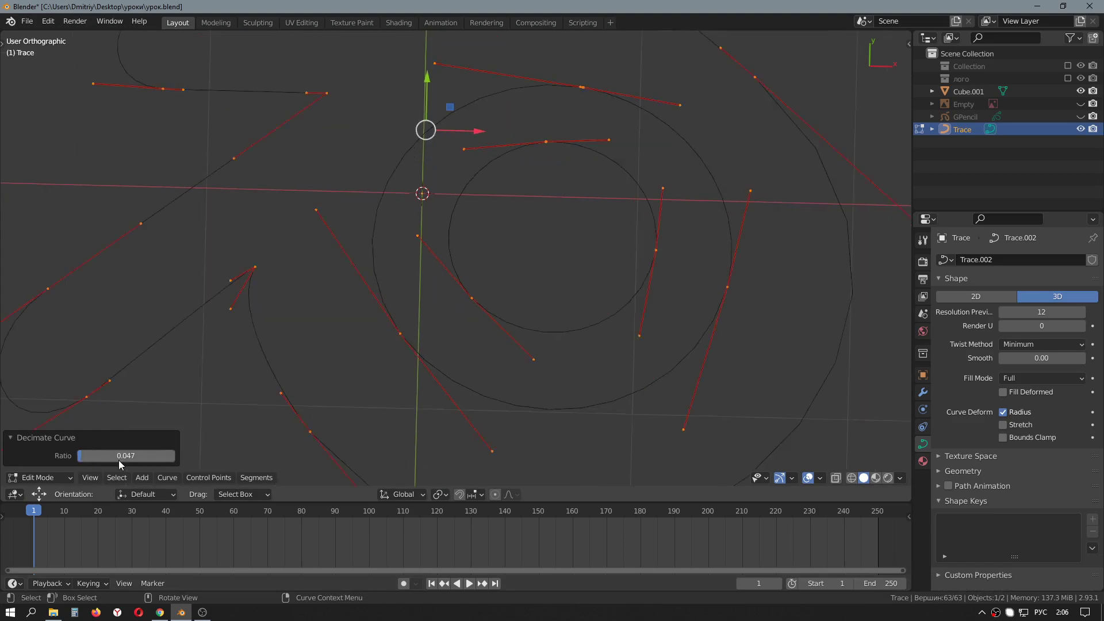
pyautogui.moveTo(542, 304); pyautogui.dragTo(537, 296, button='middle')
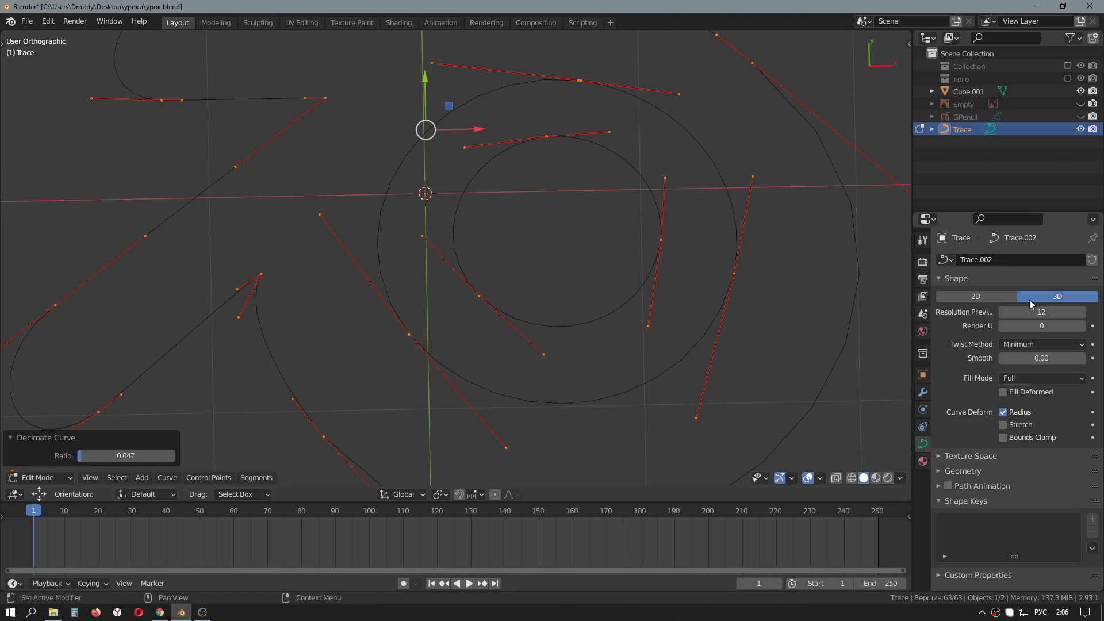
pyautogui.moveTo(1041, 312)
pyautogui.moveTo(1042, 312)
pyautogui.mouseDown()
pyautogui.moveTo(977, 312)
pyautogui.moveTo(1042, 311)
pyautogui.mouseUp()
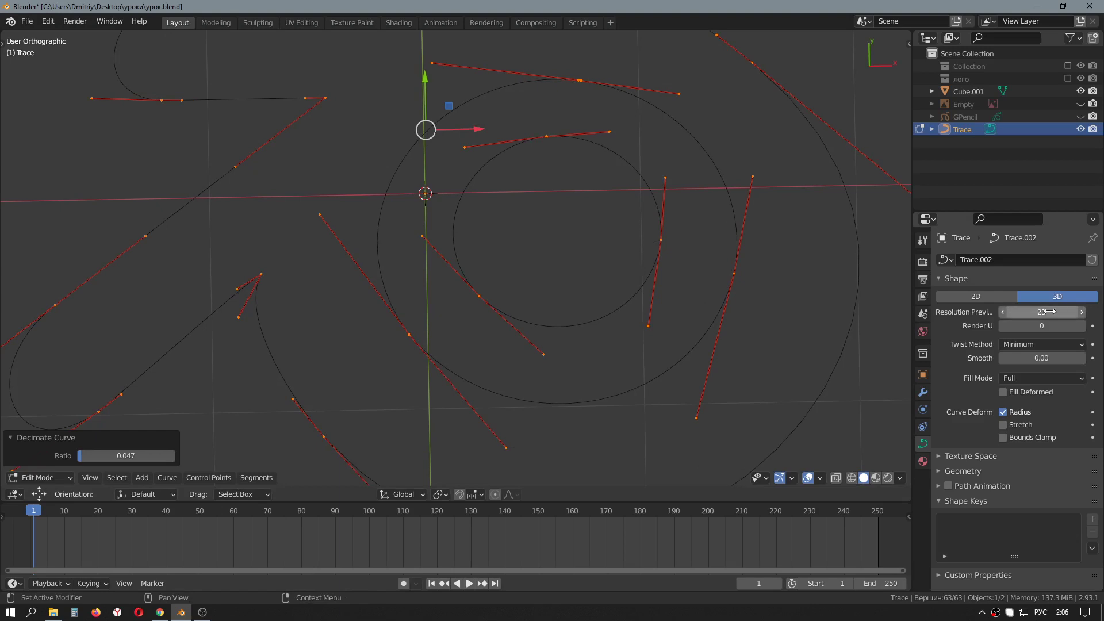
pyautogui.click(1082, 312)
pyautogui.click(1082, 312)
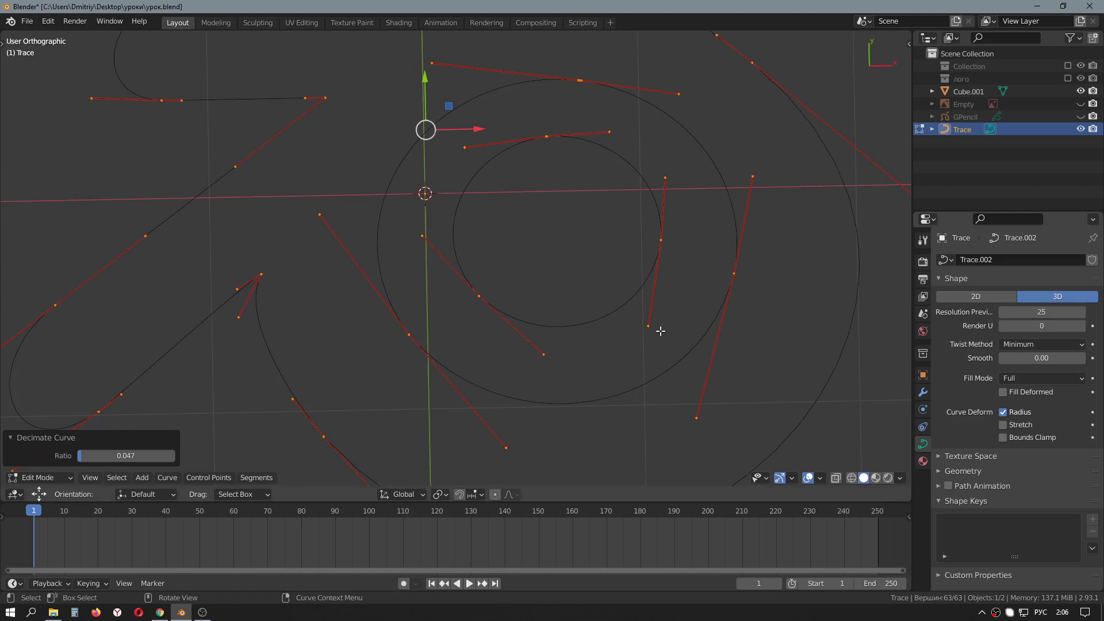
pyautogui.scroll(-3, 518, 273)
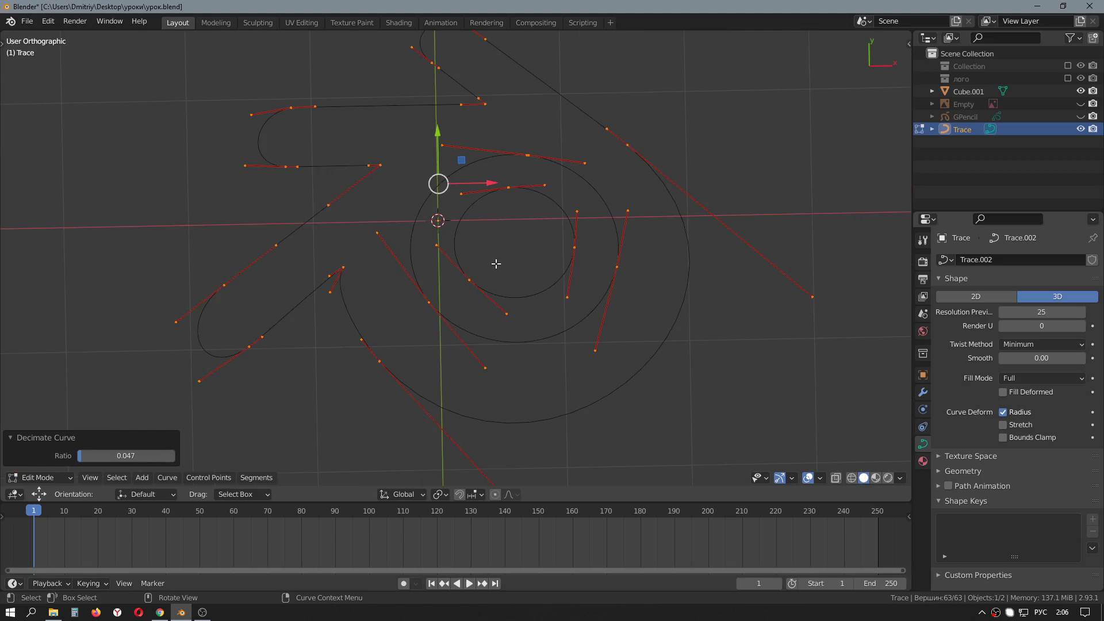
pyautogui.scroll(3, 348, 180)
# Zoom in to check the logo's arrow corner, then return to Object Mode
pyautogui.moveTo(347, 180)
pyautogui.keyDown('shift'); pyautogui.mouseDown(button='middle')
pyautogui.moveTo(398, 230)
pyautogui.moveTo(525, 278)
pyautogui.mouseUp(button='middle'); pyautogui.keyUp('shift')
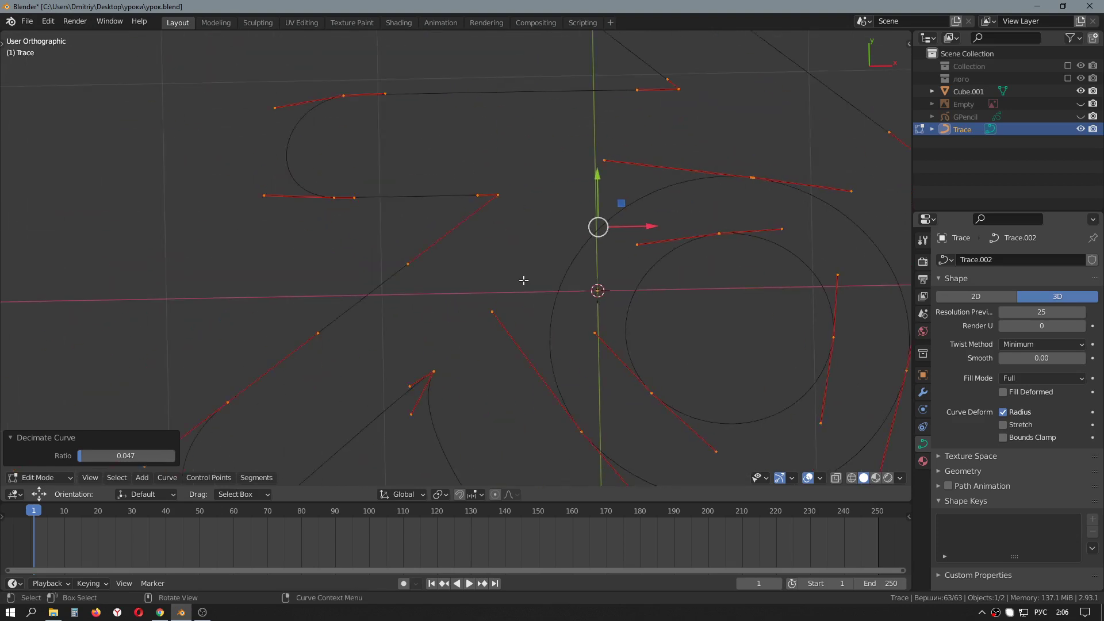
pyautogui.scroll(2, 524, 280)
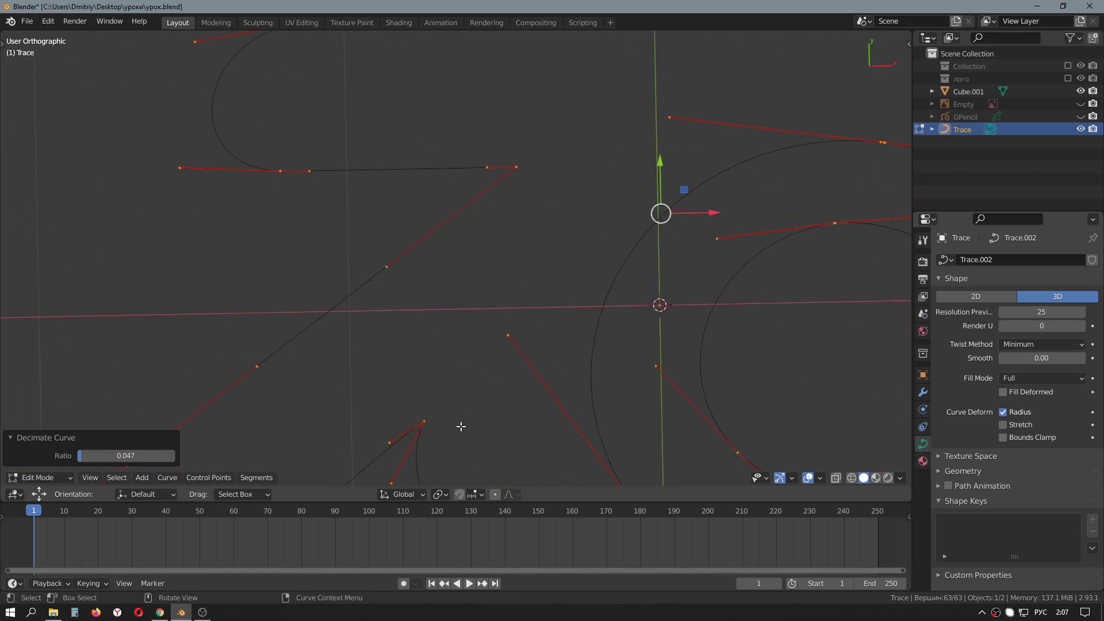
pyautogui.click(487, 168)
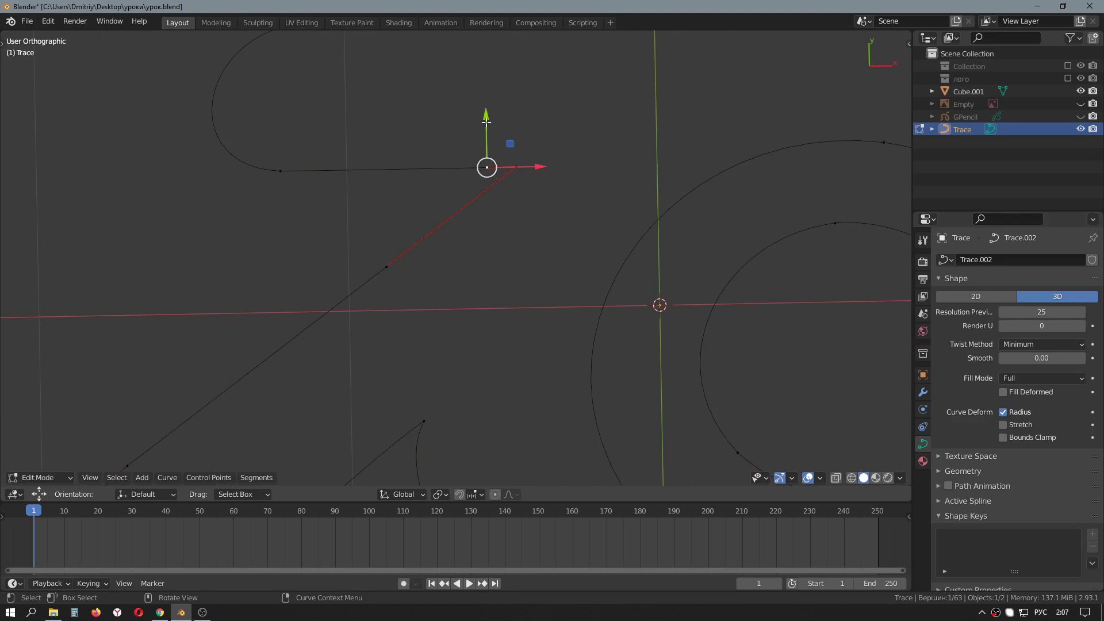
pyautogui.scroll(-3, 608, 324)
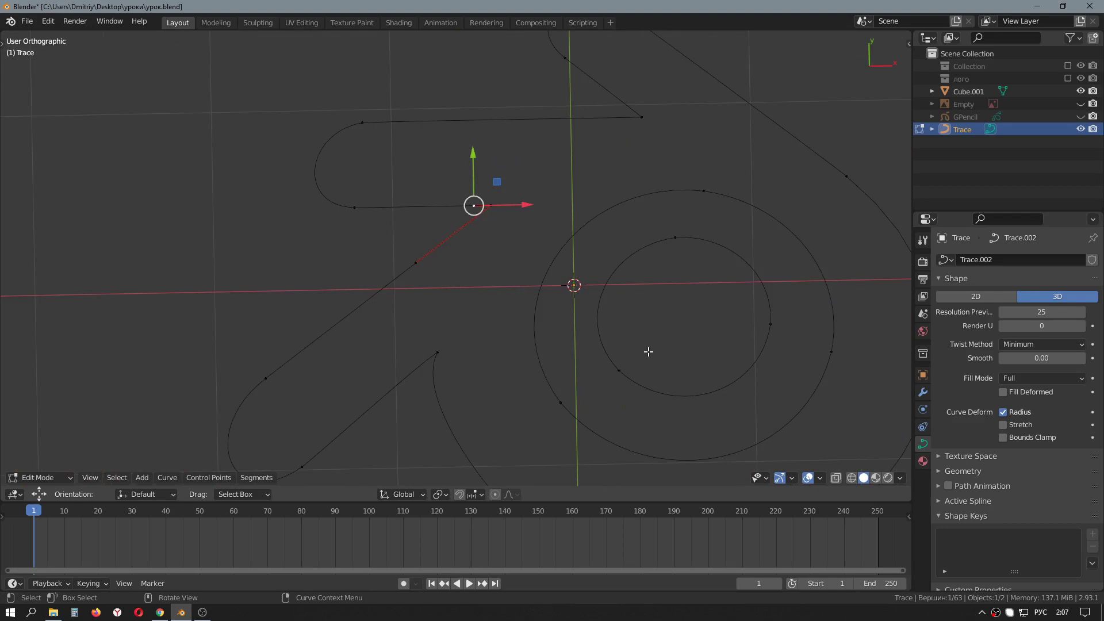
pyautogui.press('Tab')
pyautogui.scroll(-3, 622, 338)
pyautogui.moveTo(623, 321)
pyautogui.mouseDown(button='middle')
pyautogui.moveTo(628, 351)
pyautogui.moveTo(623, 312)
pyautogui.mouseUp(button='middle')
# Convert the Trace curve object to a mesh and check its vertices in Edit Mode
pyautogui.rightClick(604, 321)
pyautogui.moveTo(564, 314)
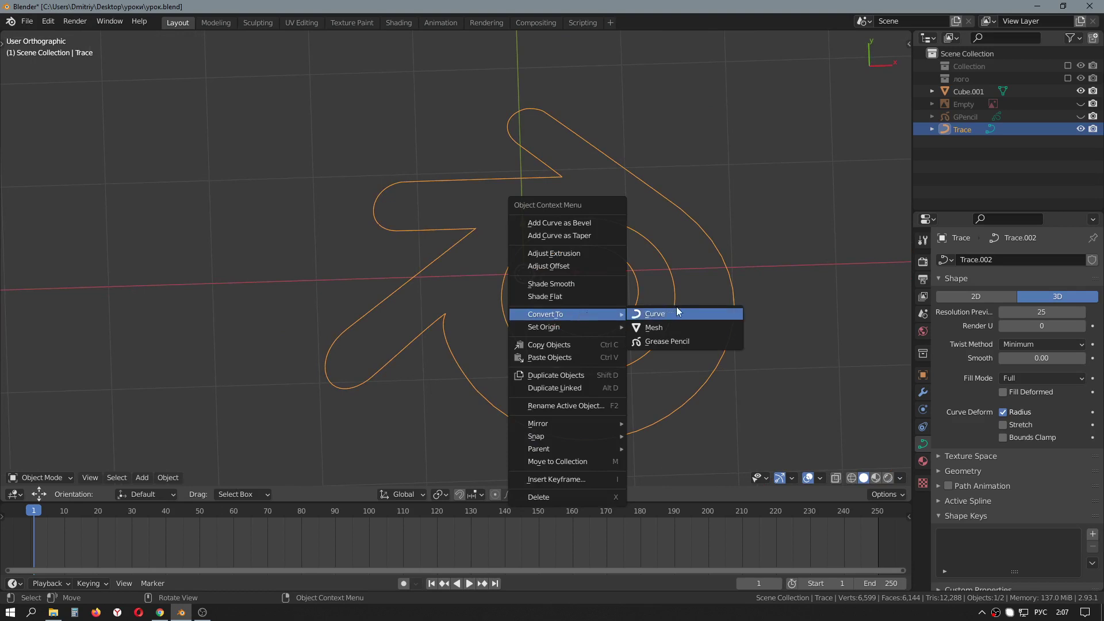
pyautogui.click(679, 328)
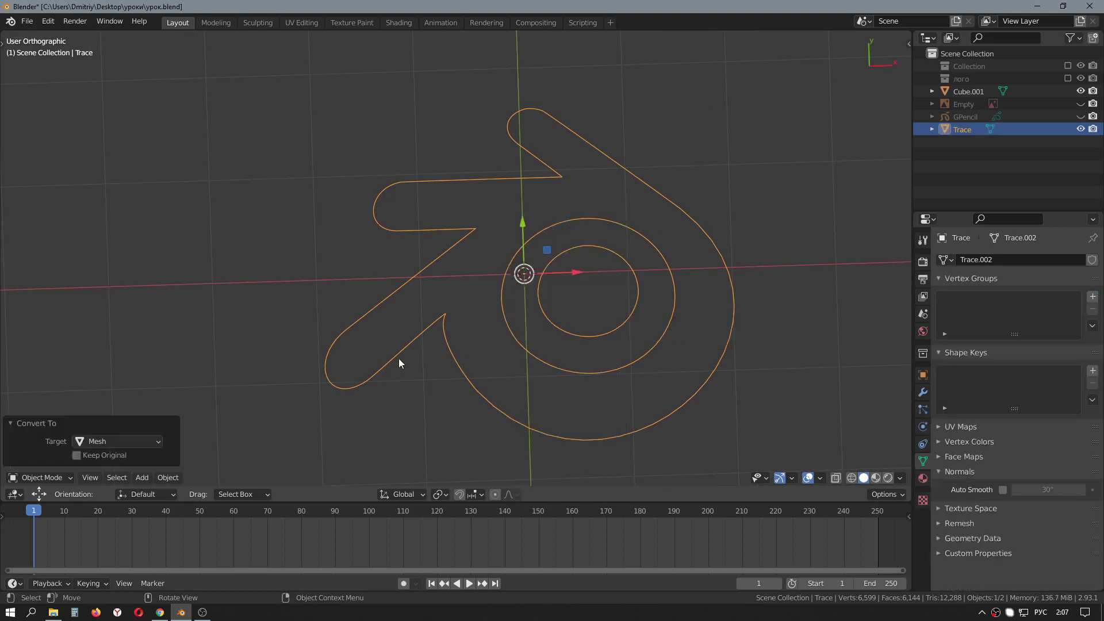
pyautogui.press('Tab')
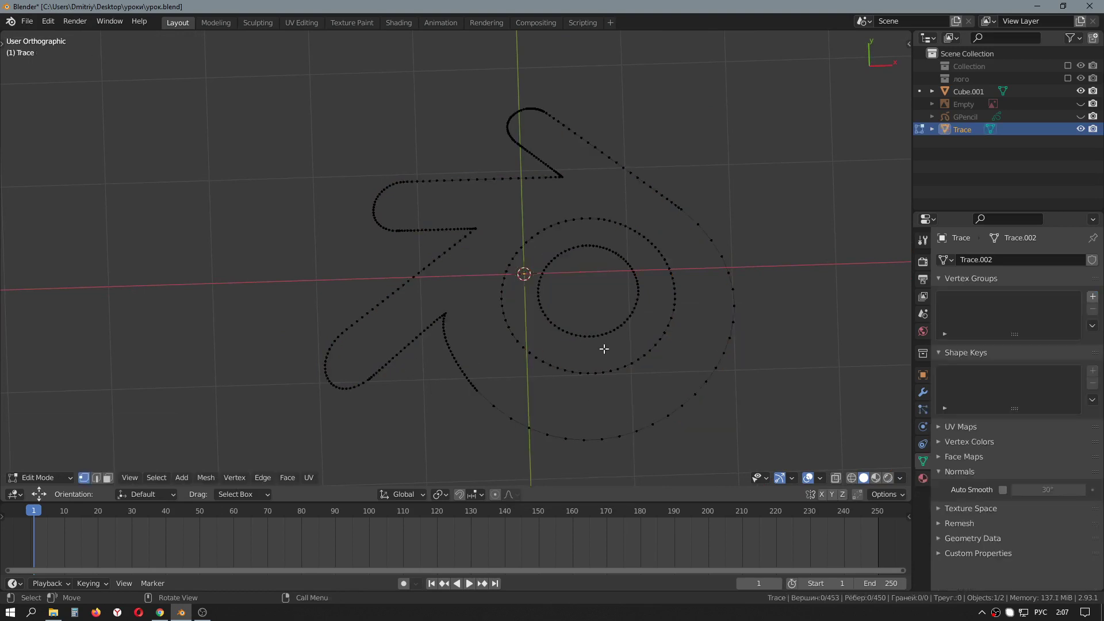
pyautogui.scroll(3, 604, 349)
pyautogui.scroll(1, 604, 350)
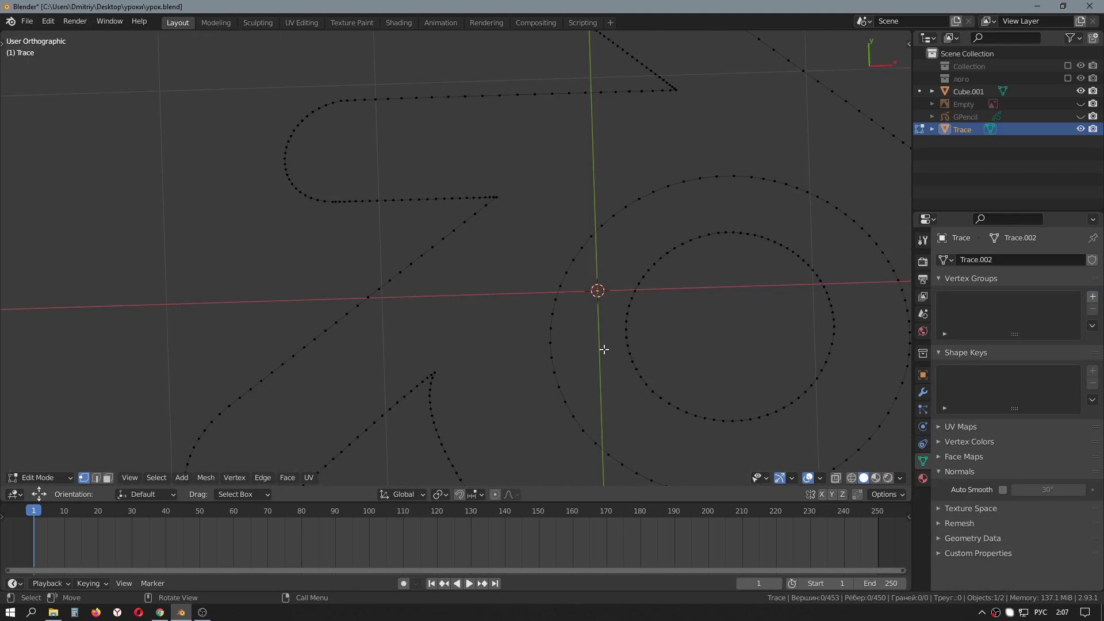
pyautogui.scroll(-3, 604, 349)
pyautogui.scroll(-2, 604, 349)
pyautogui.press('Tab')
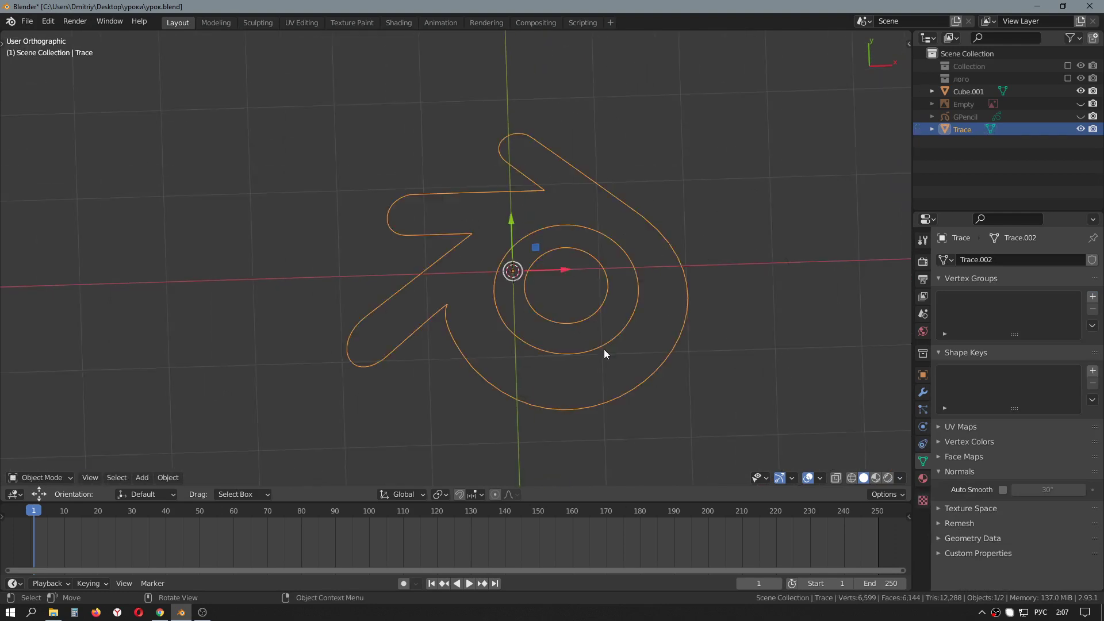
# Zoom and pan along the converted logo outline to inspect its edges
pyautogui.scroll(3, 606, 370)
pyautogui.scroll(2, 606, 363)
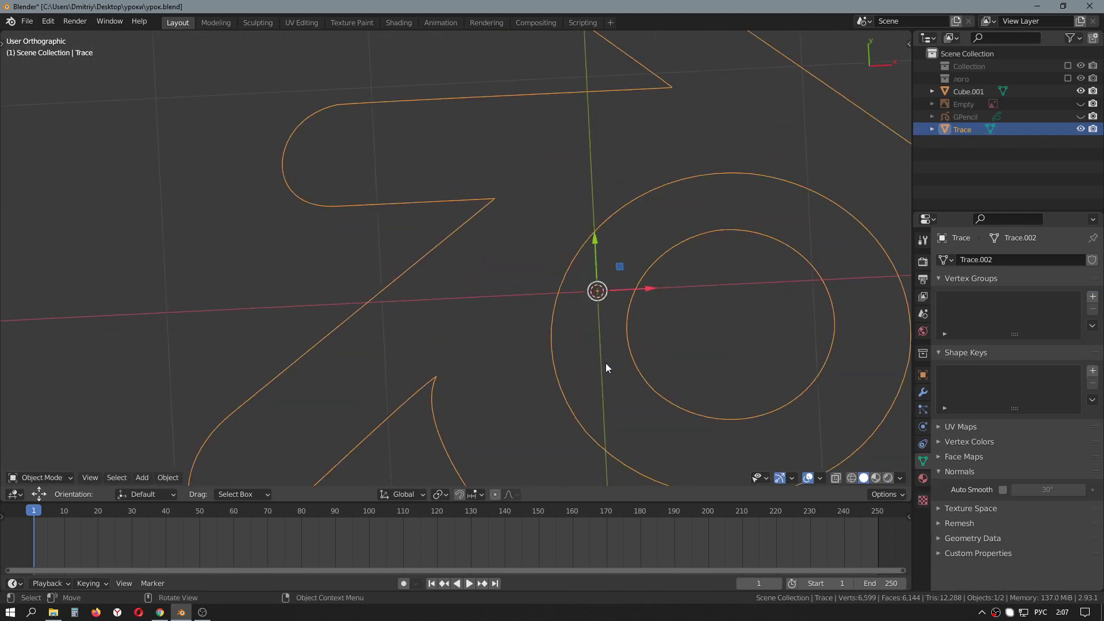
pyautogui.scroll(1, 605, 364)
pyautogui.scroll(3, 605, 363)
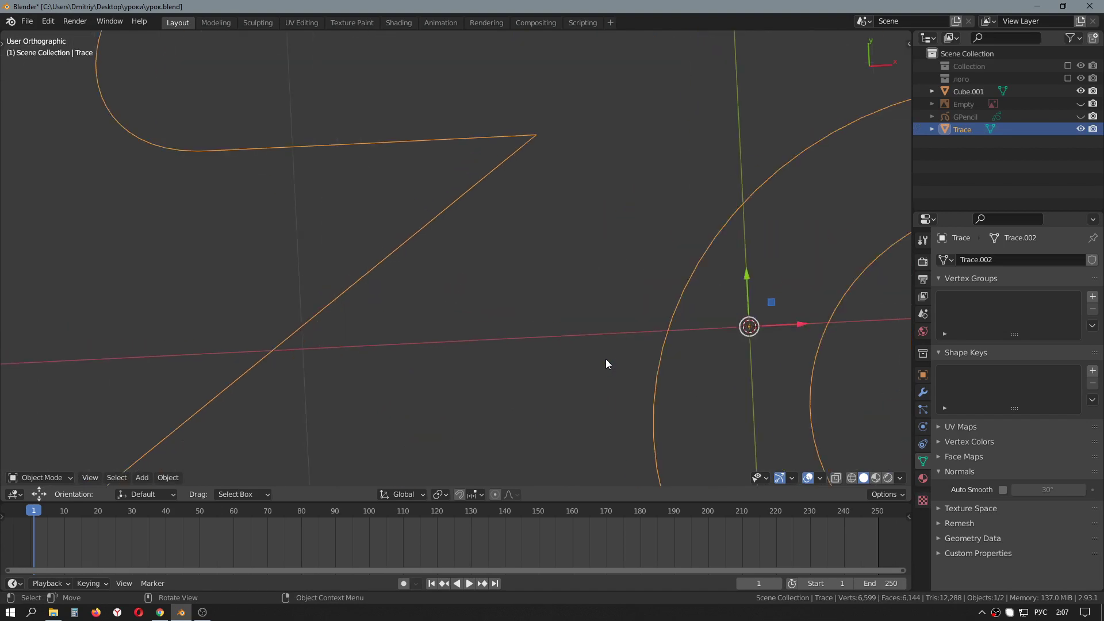
pyautogui.scroll(2, 606, 364)
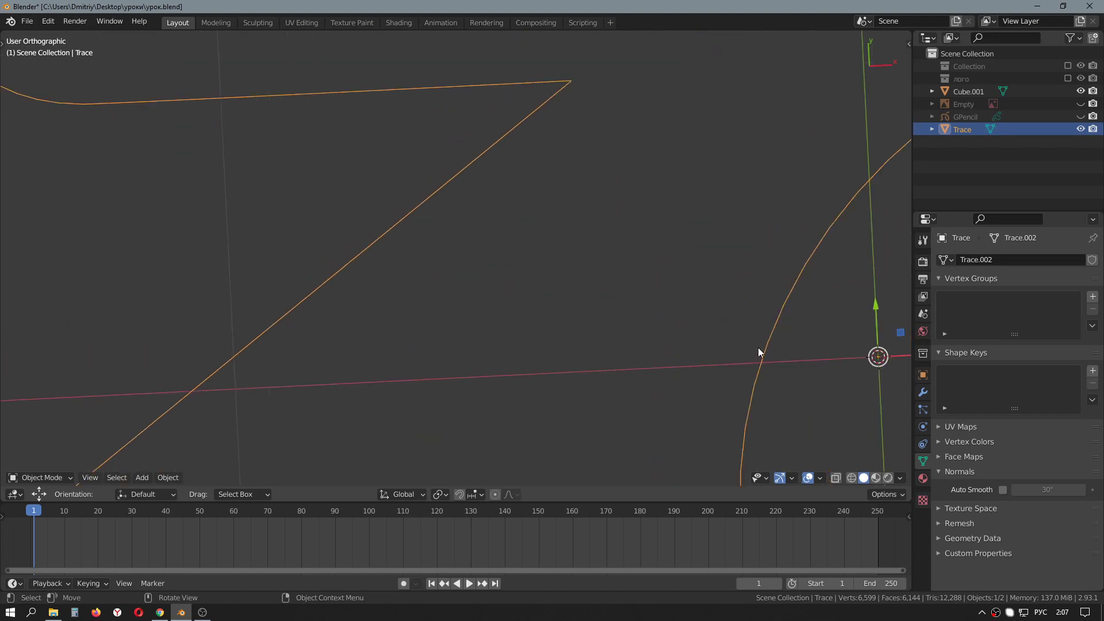
pyautogui.moveTo(760, 350)
pyautogui.keyDown('shift'); pyautogui.mouseDown(button='middle')
pyautogui.moveTo(546, 291)
pyautogui.moveTo(556, 275)
pyautogui.mouseUp(button='middle'); pyautogui.keyUp('shift')
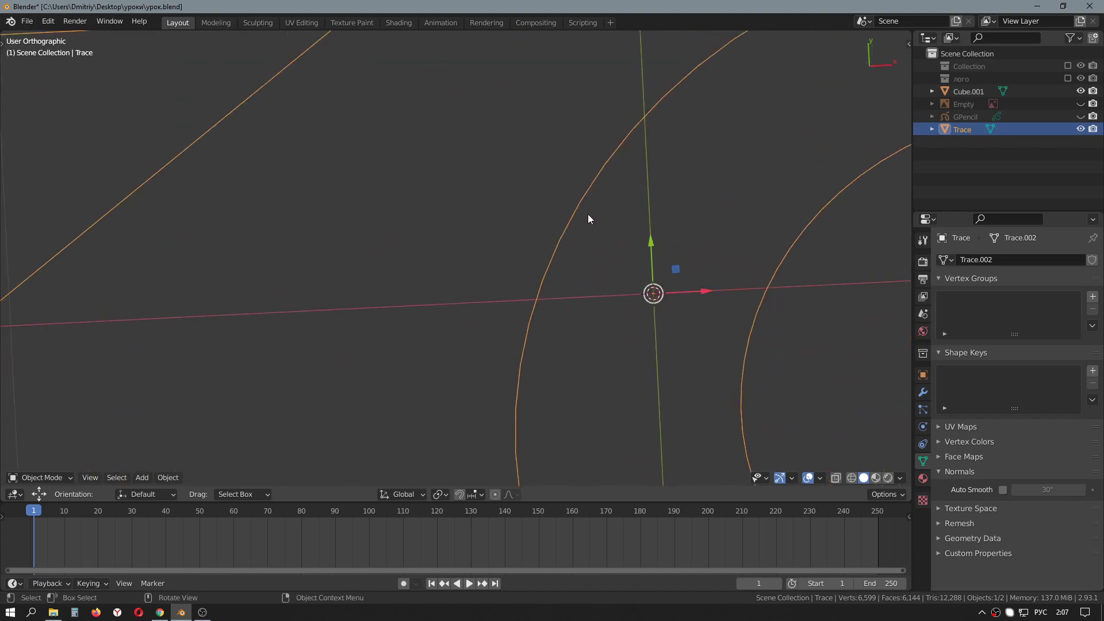
pyautogui.scroll(3, 561, 279)
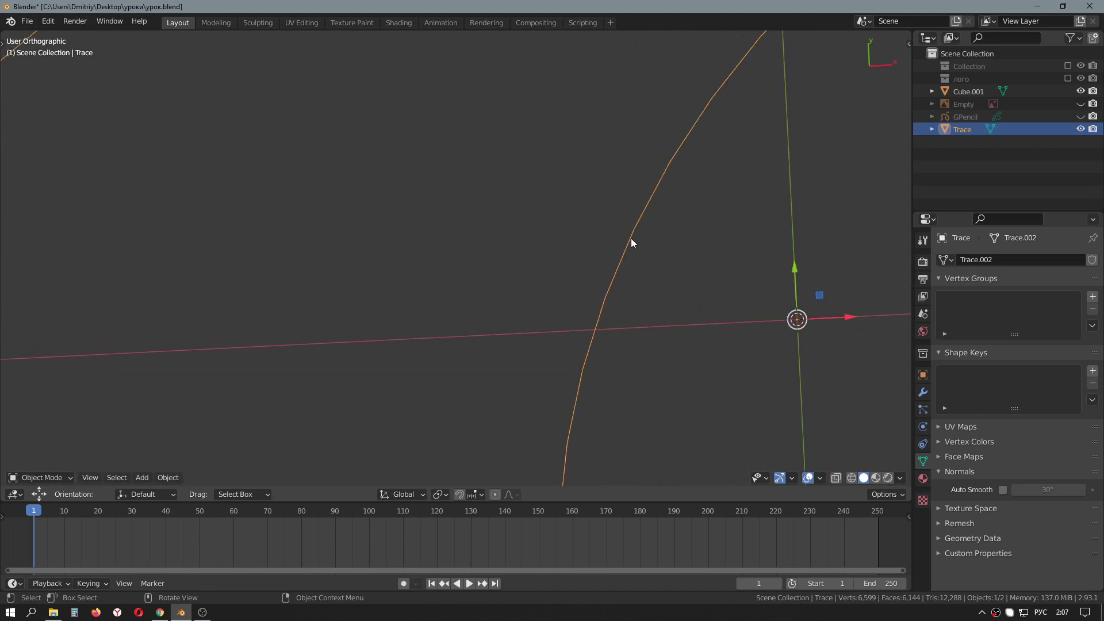
pyautogui.scroll(-6, 610, 298)
pyautogui.scroll(-5, 609, 294)
pyautogui.scroll(-2, 598, 302)
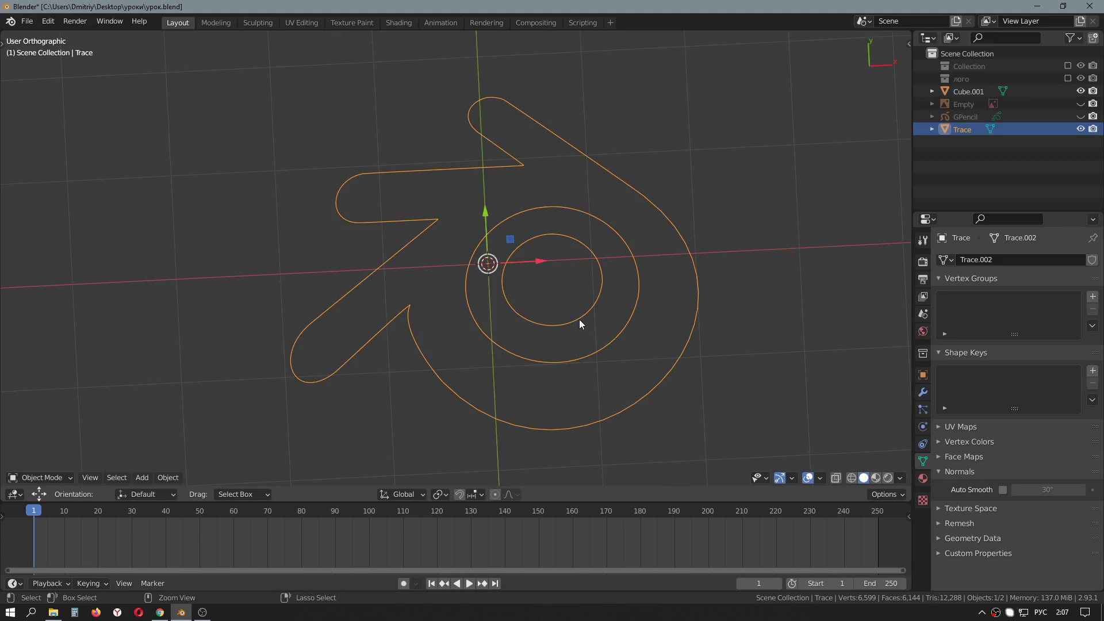
# Add a level-2 Subdivision modifier to the Trace mesh and apply it, reaching about 7,949 vertices
pyautogui.hotkey('ctrl', '2')
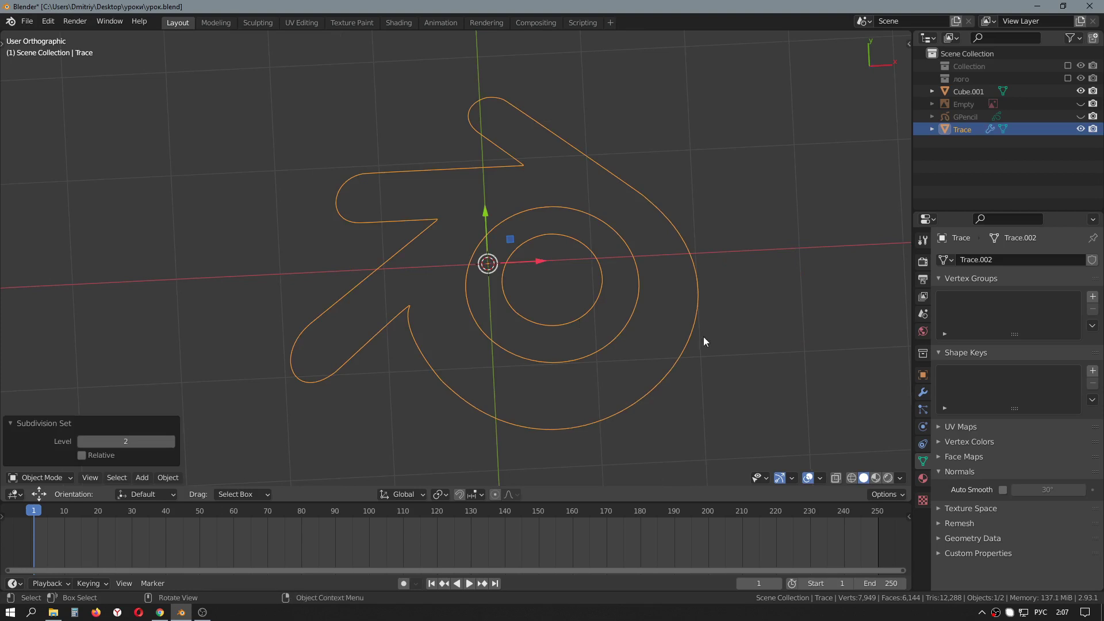
pyautogui.click(924, 393)
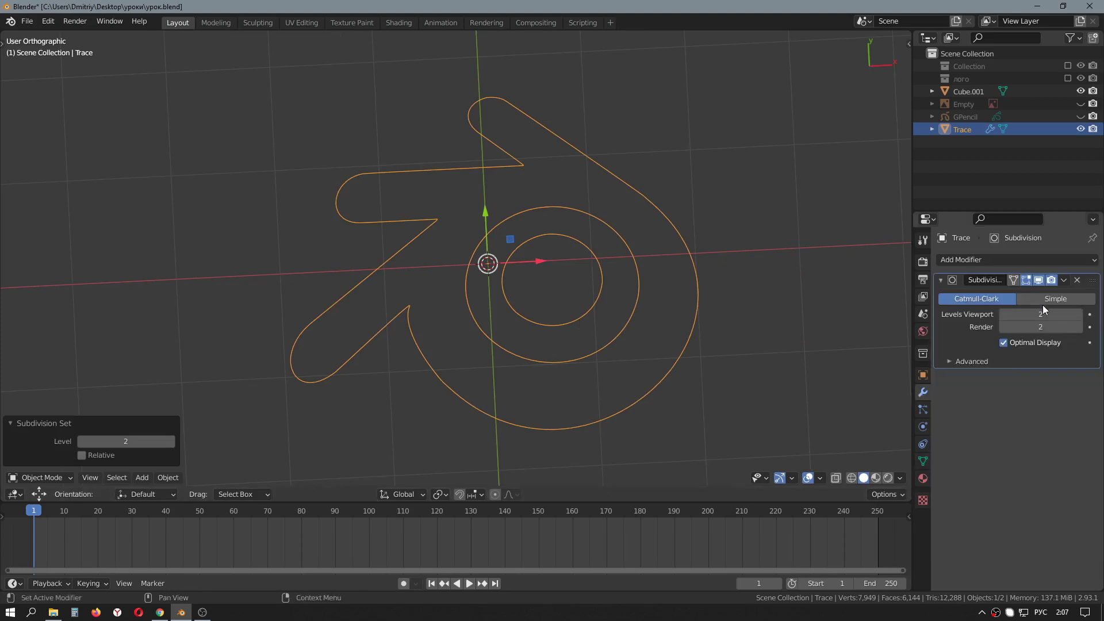
pyautogui.scroll(1, 509, 306)
pyautogui.scroll(4, 509, 306)
pyautogui.scroll(2, 509, 308)
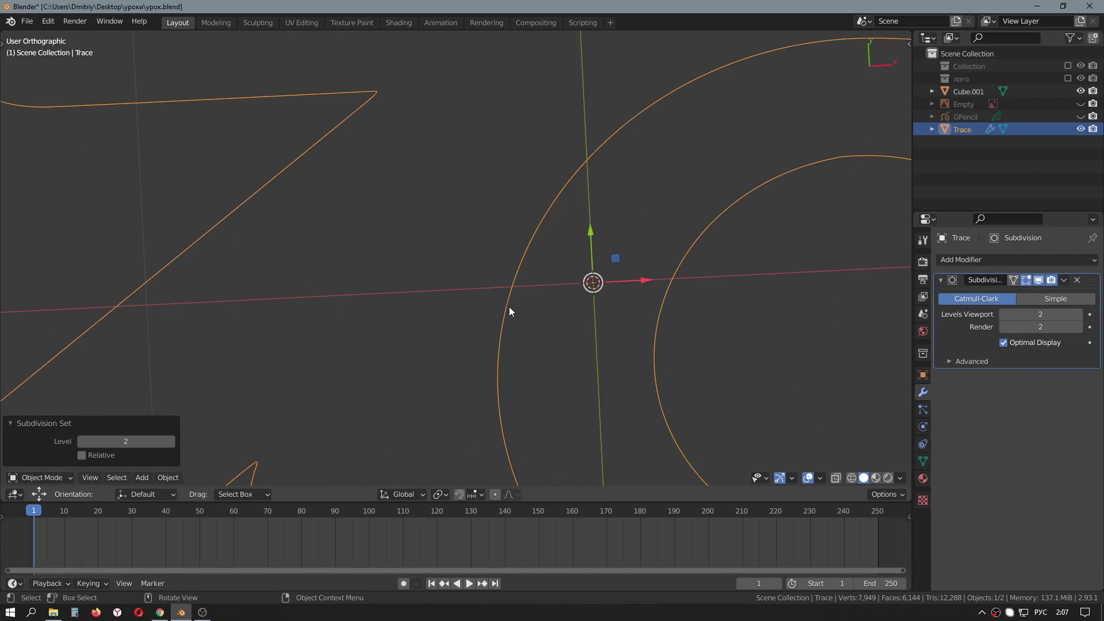
pyautogui.scroll(-6, 509, 306)
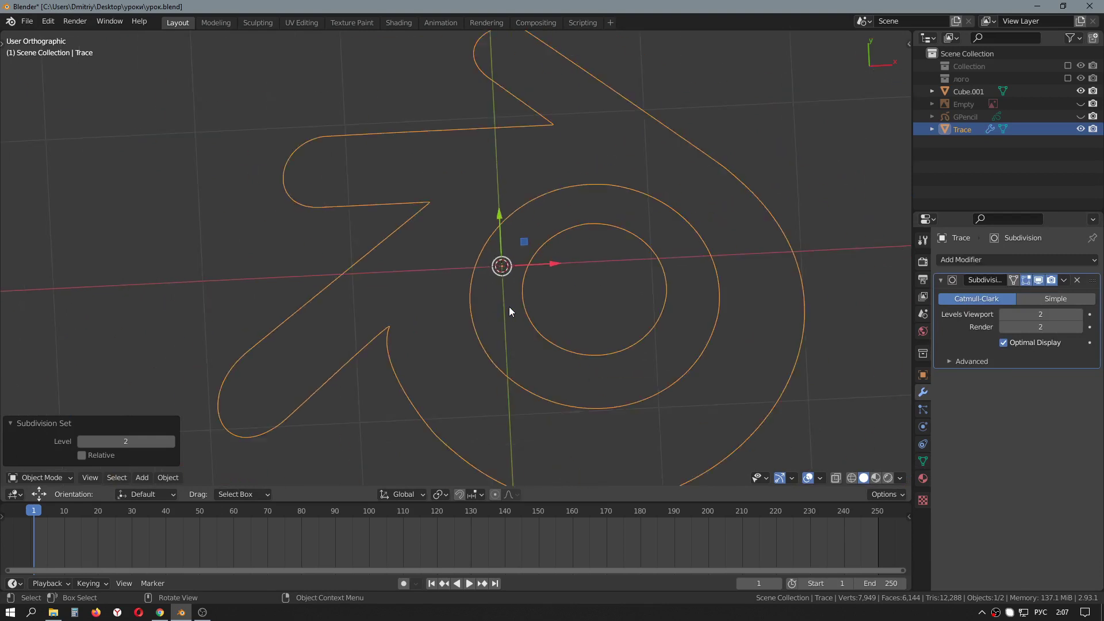
pyautogui.scroll(-1, 509, 306)
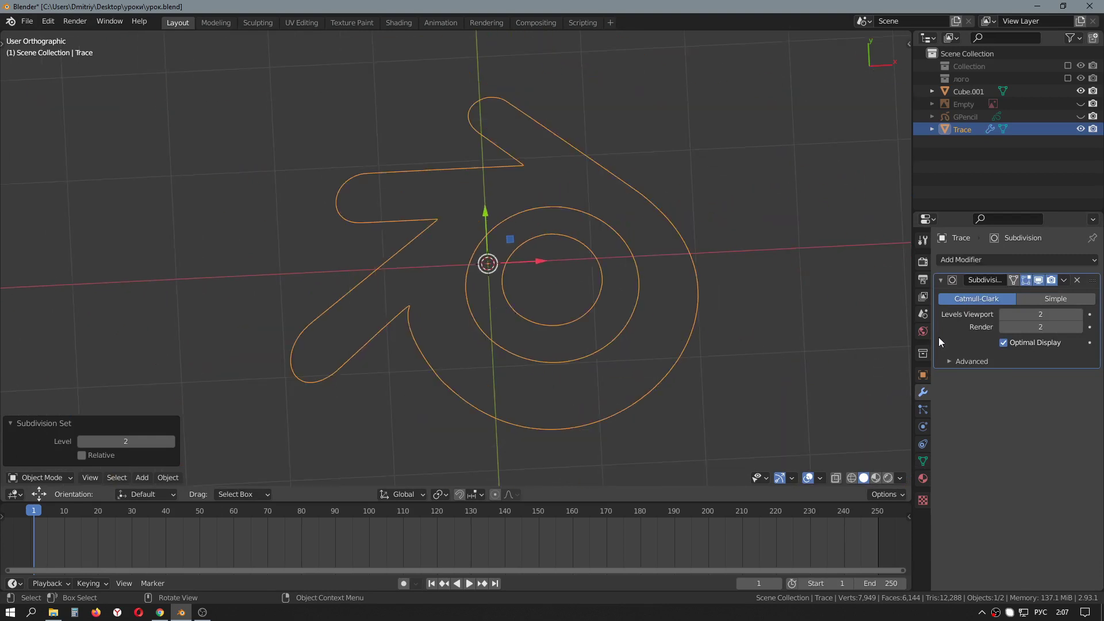
pyautogui.click(1064, 280)
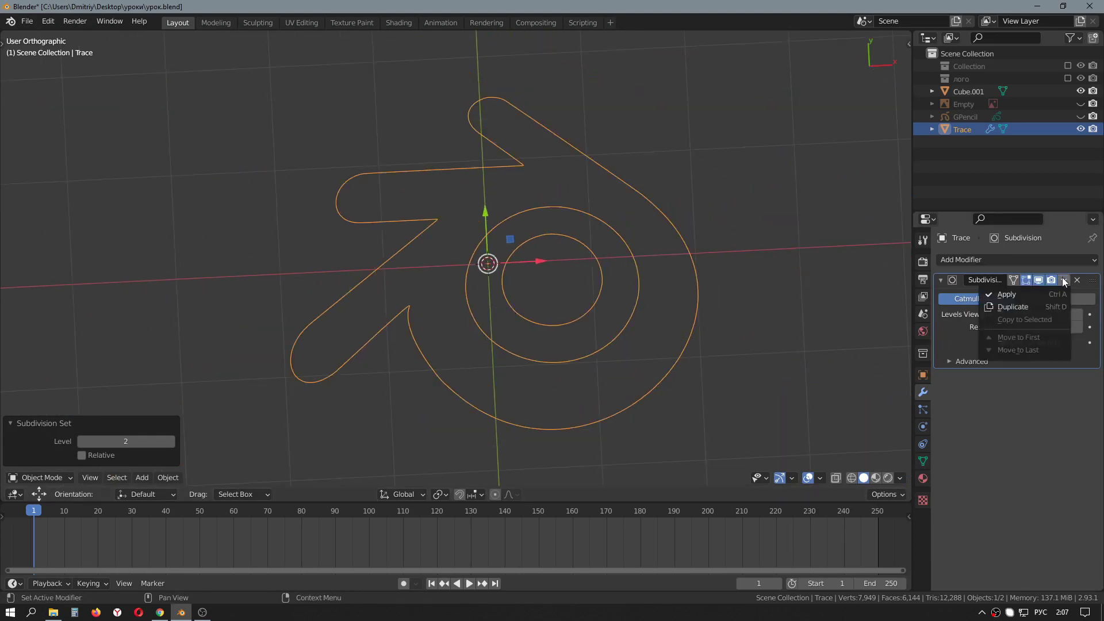
pyautogui.click(1037, 295)
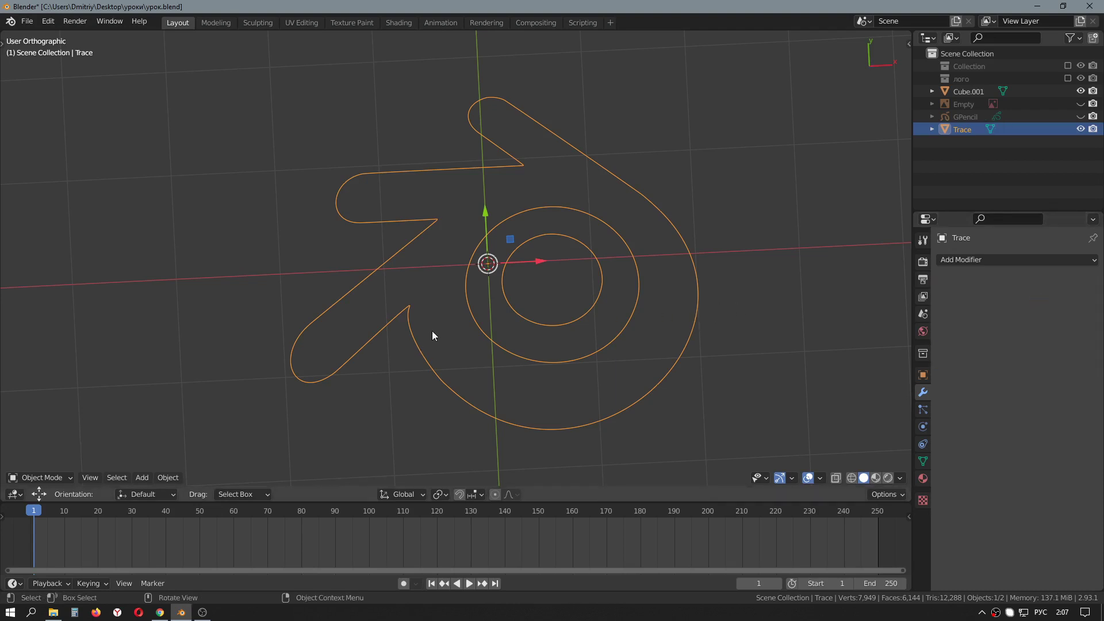
# Select all Trace mesh vertices in Edit Mode and merge them by distance
pyautogui.press('Tab')
pyautogui.scroll(2, 468, 320)
pyautogui.scroll(2, 468, 320)
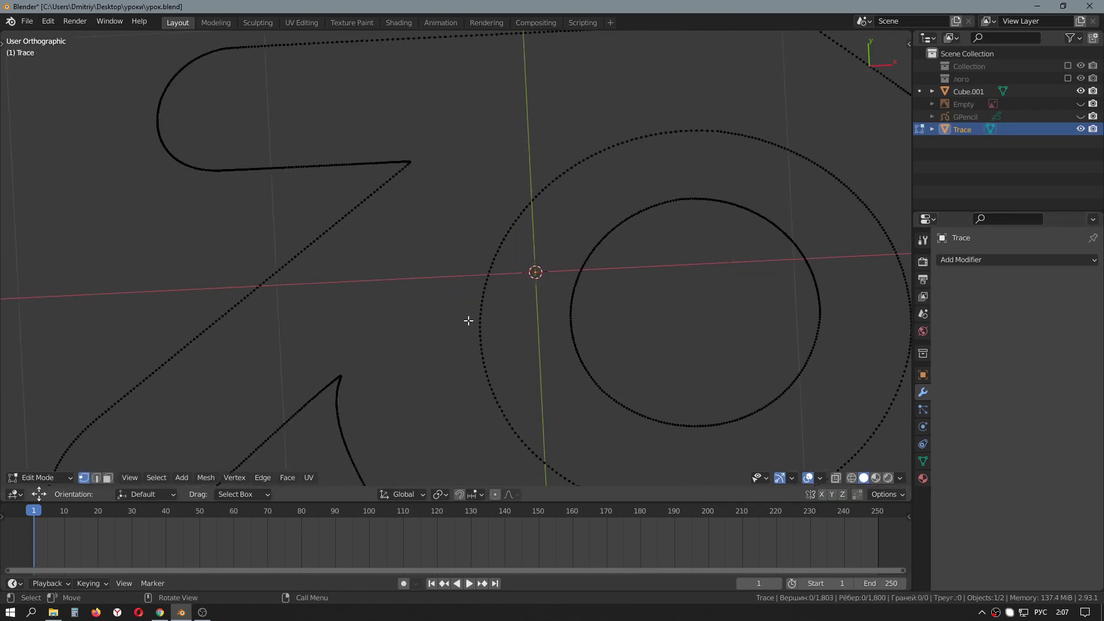
pyautogui.scroll(-3, 469, 320)
pyautogui.press('Tab')
pyautogui.moveTo(540, 343); pyautogui.dragTo(537, 292, button='middle')
pyautogui.press('Tab')
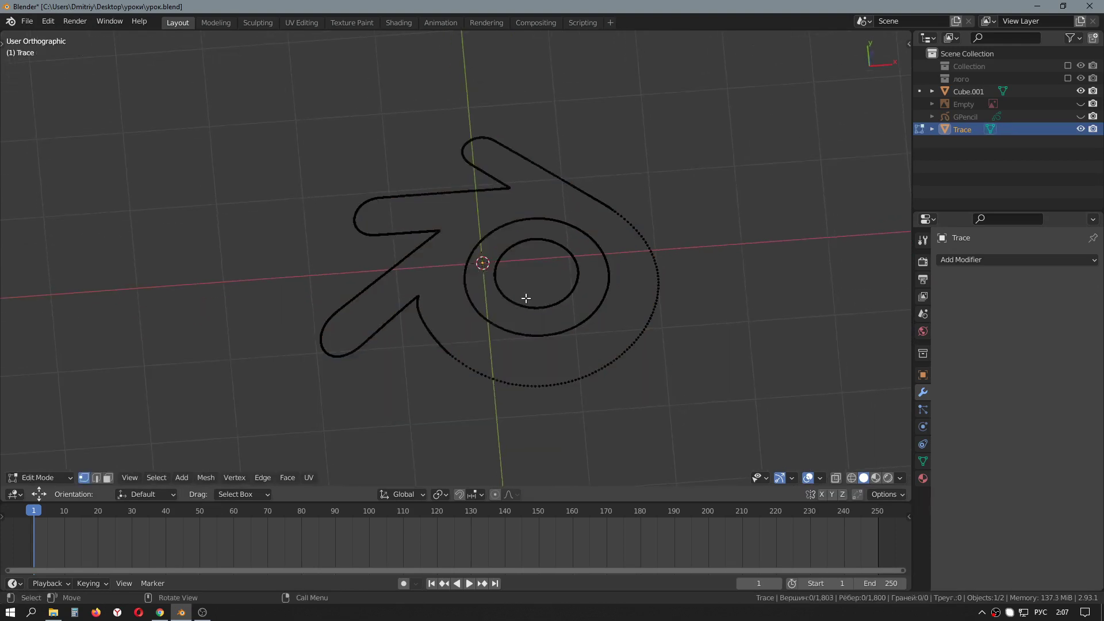
pyautogui.press('a')
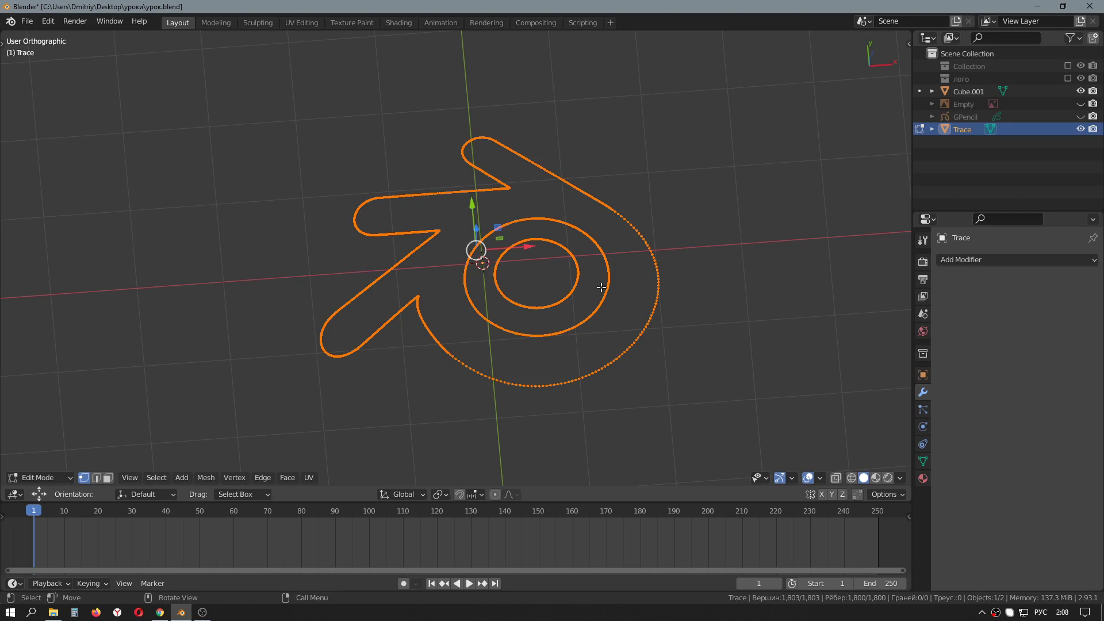
pyautogui.press('m')
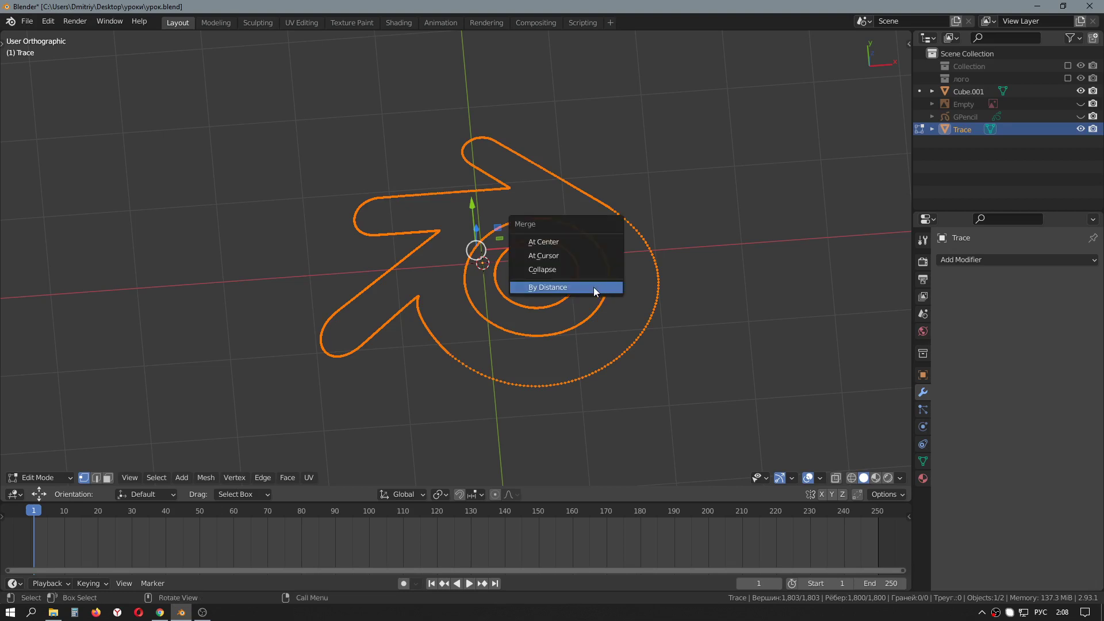
pyautogui.click(602, 290)
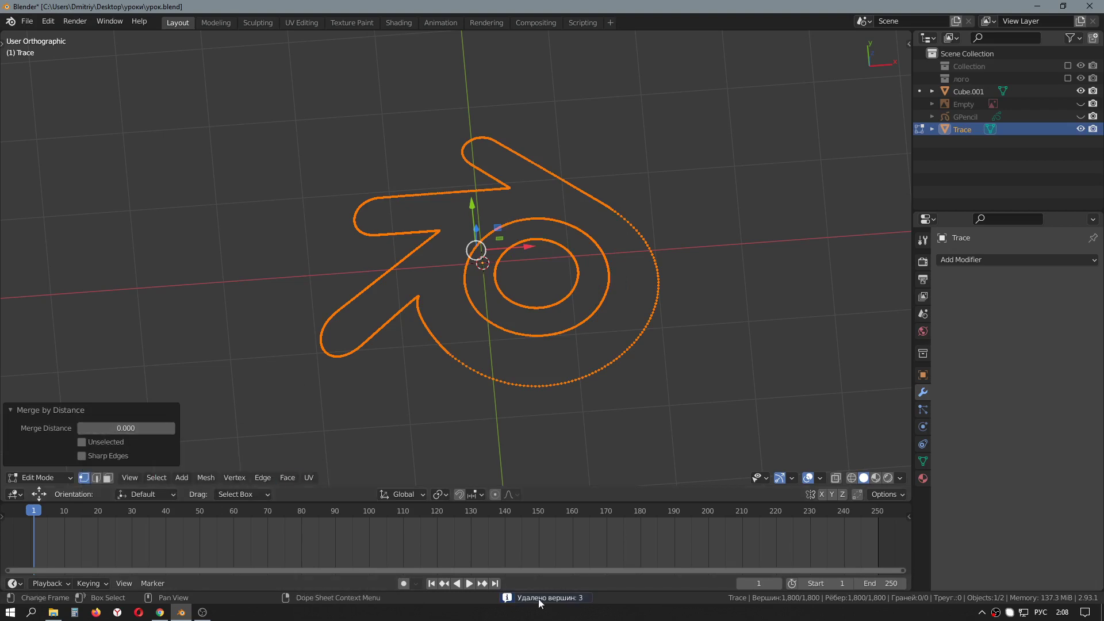
# Confirm three duplicate vertices were removed, collapse the merge panel, and return to Object Mode
pyautogui.scroll(1, 513, 271)
pyautogui.scroll(4, 514, 271)
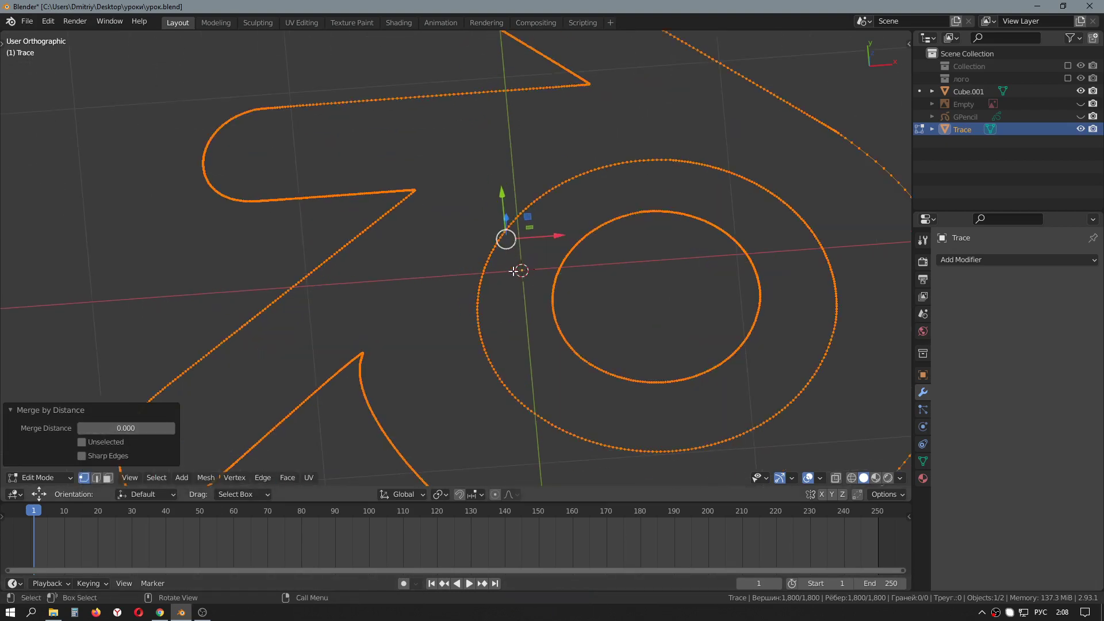
pyautogui.scroll(2, 514, 271)
pyautogui.scroll(1, 514, 271)
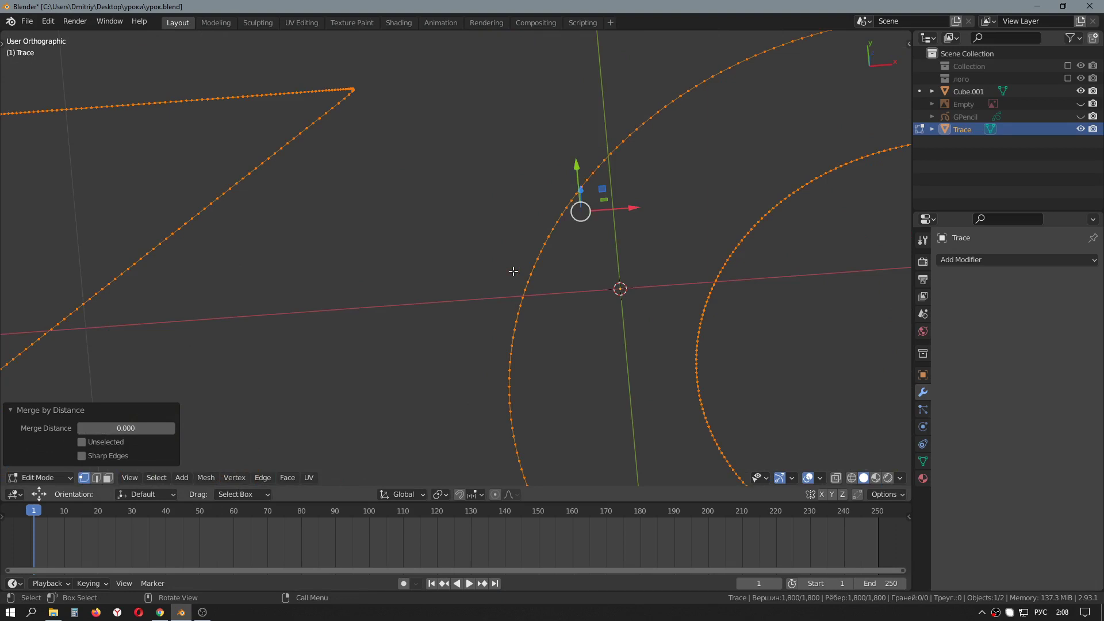
pyautogui.scroll(-2, 514, 271)
pyautogui.scroll(-4, 511, 268)
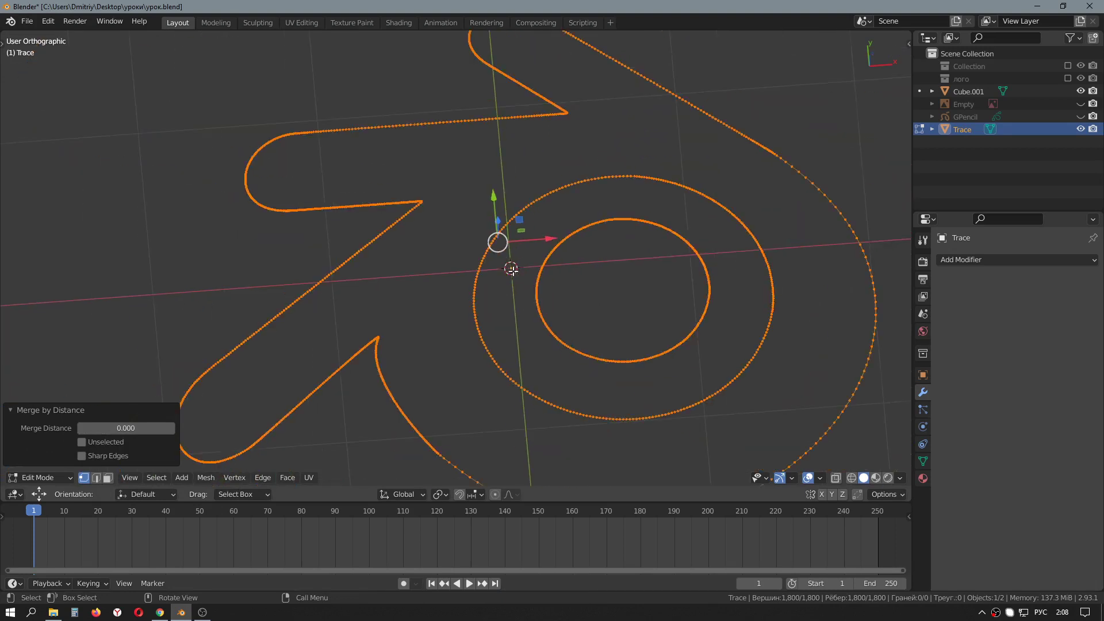
pyautogui.click(12, 410)
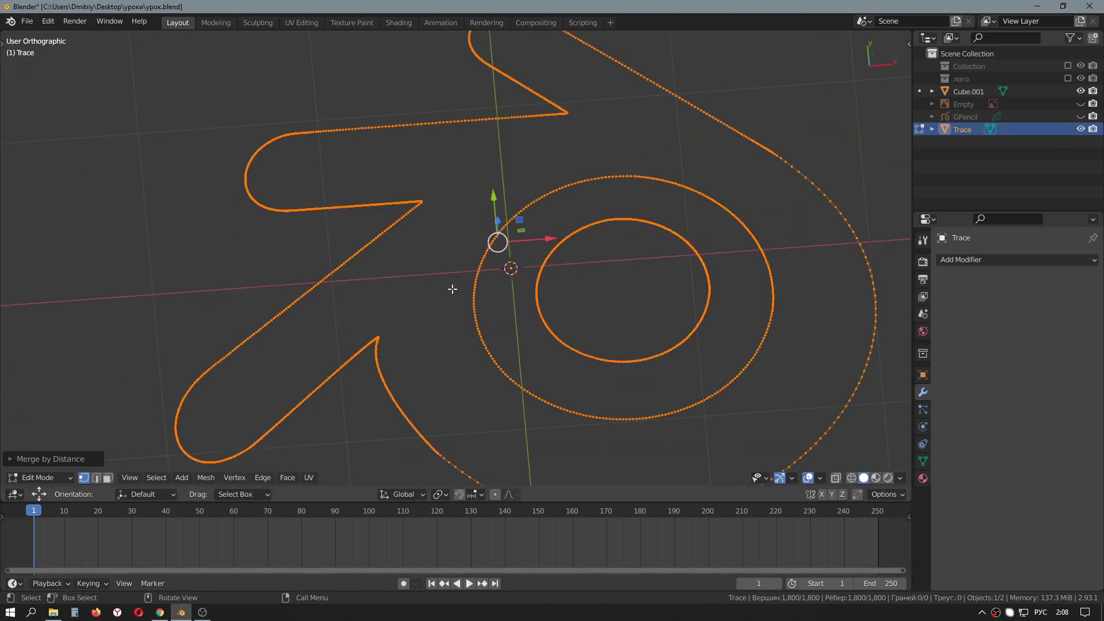
pyautogui.press('Tab')
pyautogui.scroll(-1, 499, 282)
pyautogui.scroll(-3, 500, 282)
pyautogui.scroll(-2, 499, 282)
# Move the Trace logo over the sphere
pyautogui.scroll(2, 499, 277)
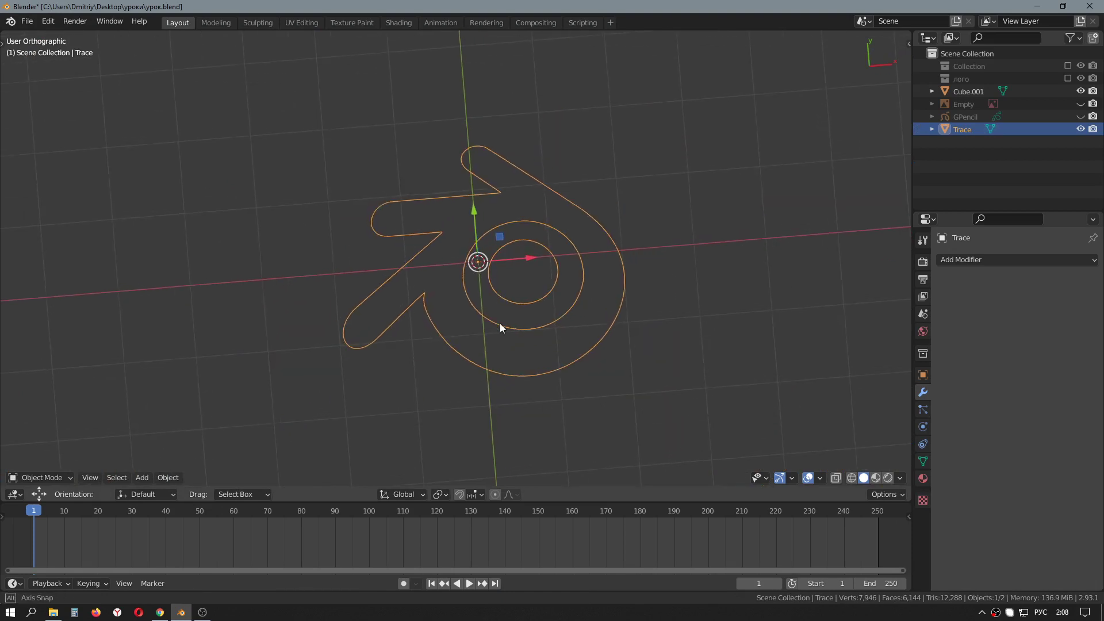
pyautogui.moveTo(500, 324); pyautogui.dragTo(500, 349, button='middle')
pyautogui.scroll(-3, 503, 316)
pyautogui.scroll(-3, 506, 276)
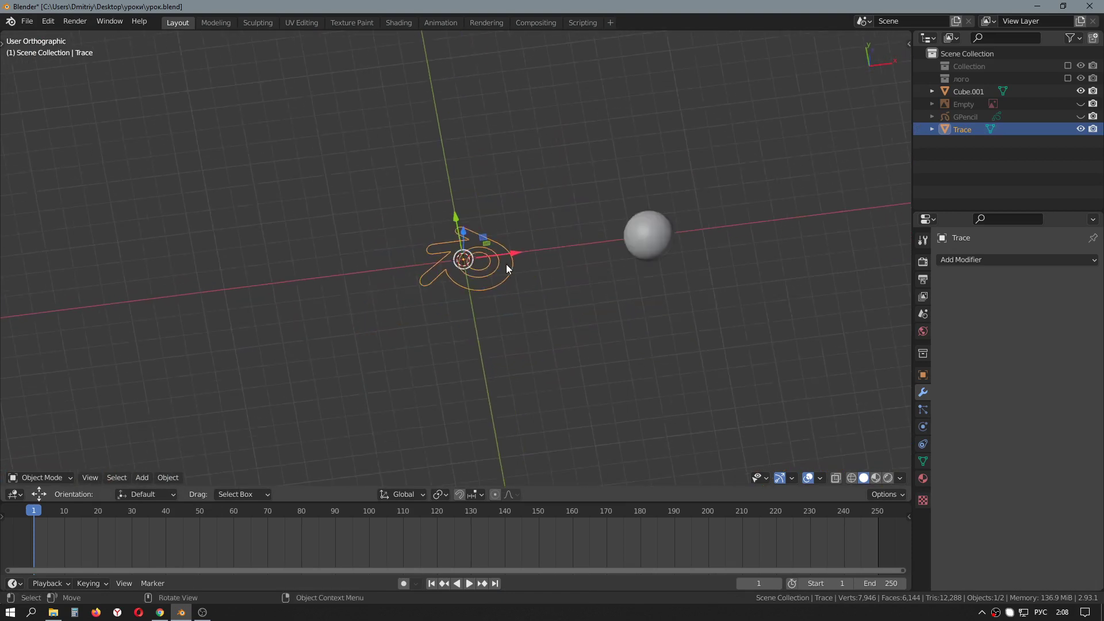
pyautogui.press('g')
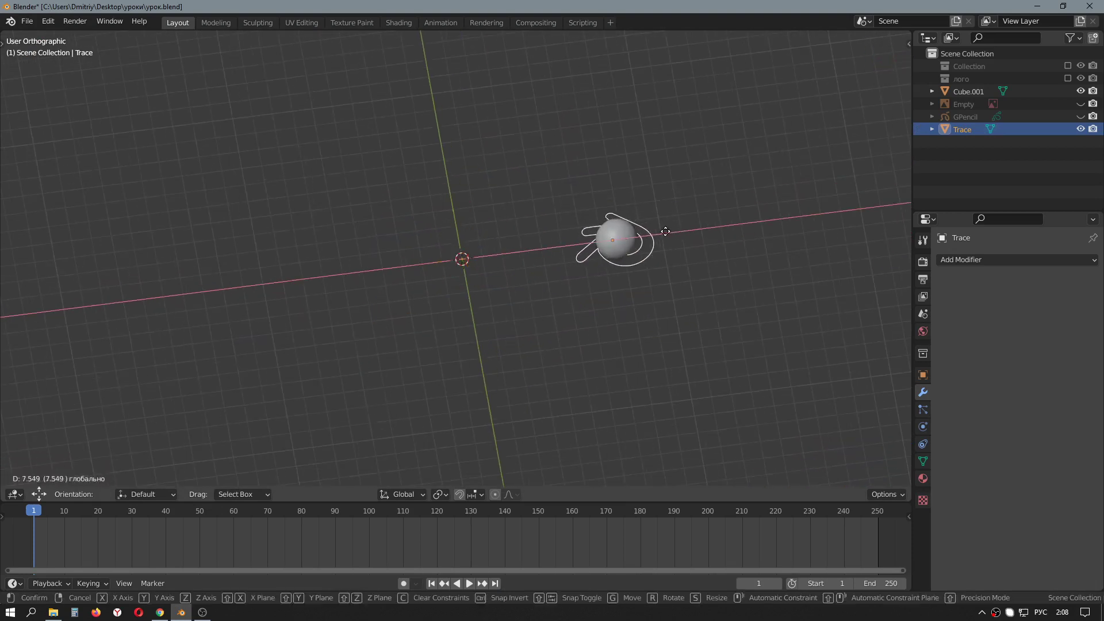
pyautogui.click(665, 231)
# Scale the sphere up to roughly twice its size
pyautogui.click(644, 239)
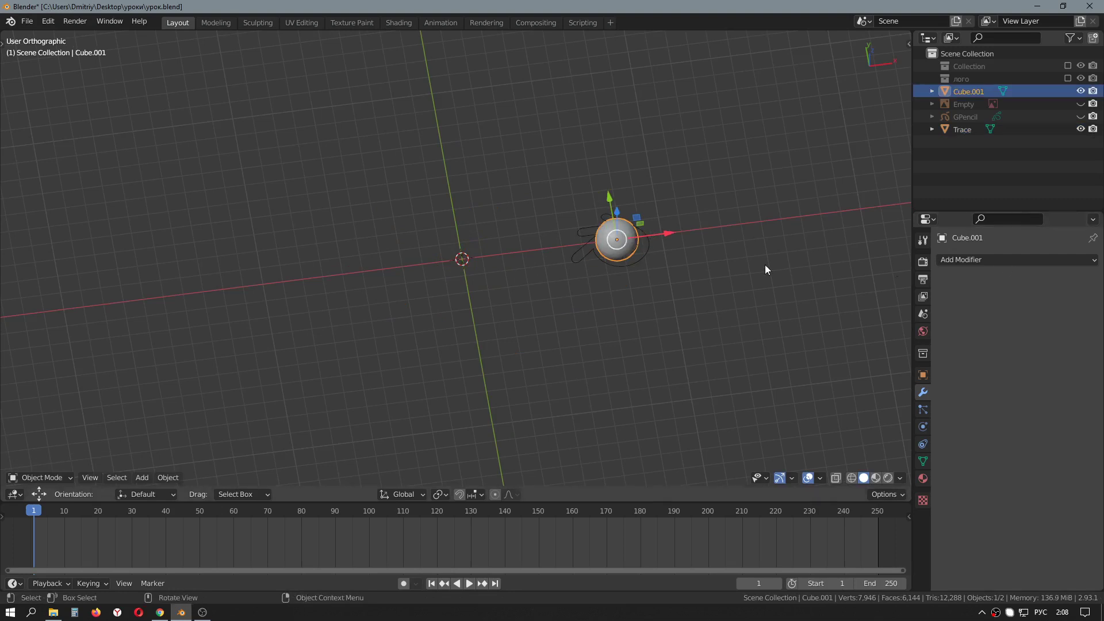
pyautogui.click(644, 257)
pyautogui.keyDown('shift'); pyautogui.moveTo(653, 267); pyautogui.dragTo(511, 253, button='middle'); pyautogui.keyUp('shift')
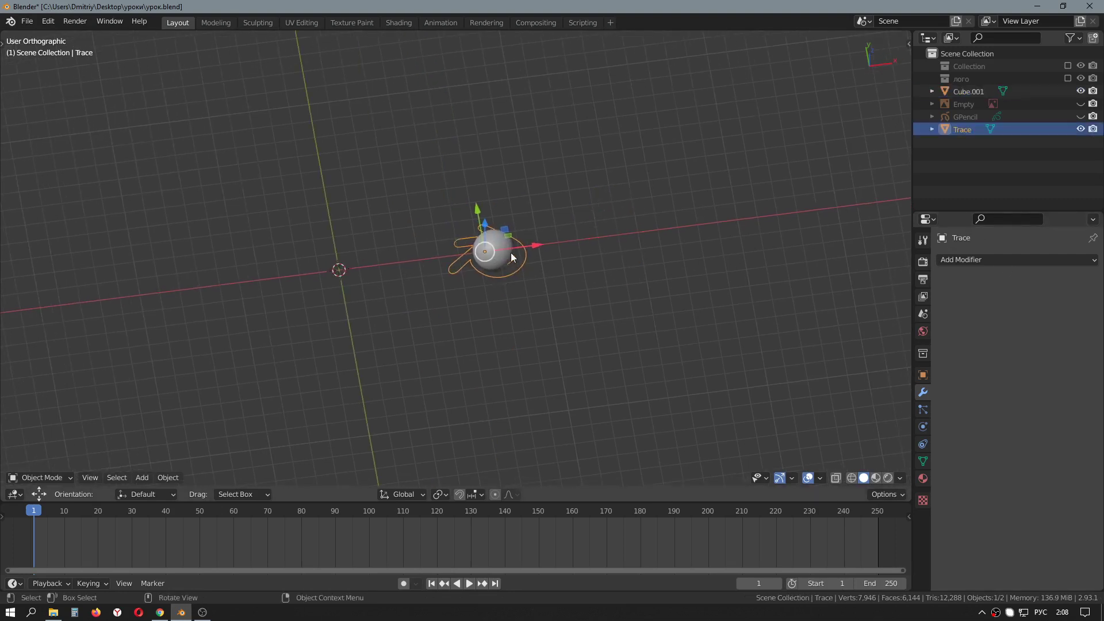
pyautogui.click(509, 253)
pyautogui.press('s')
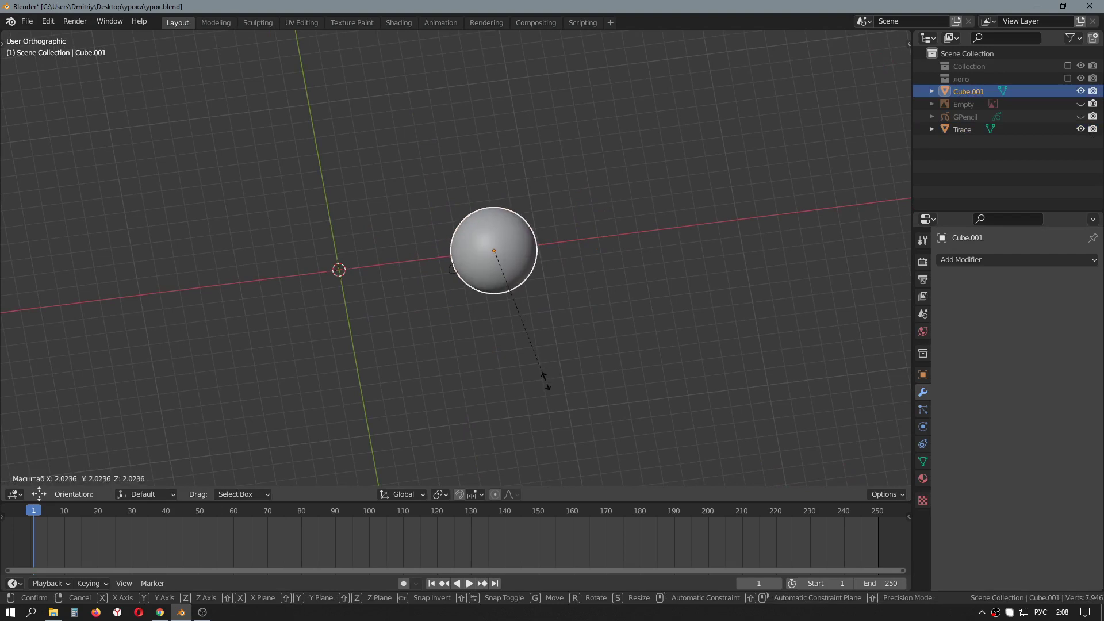
pyautogui.click(567, 457)
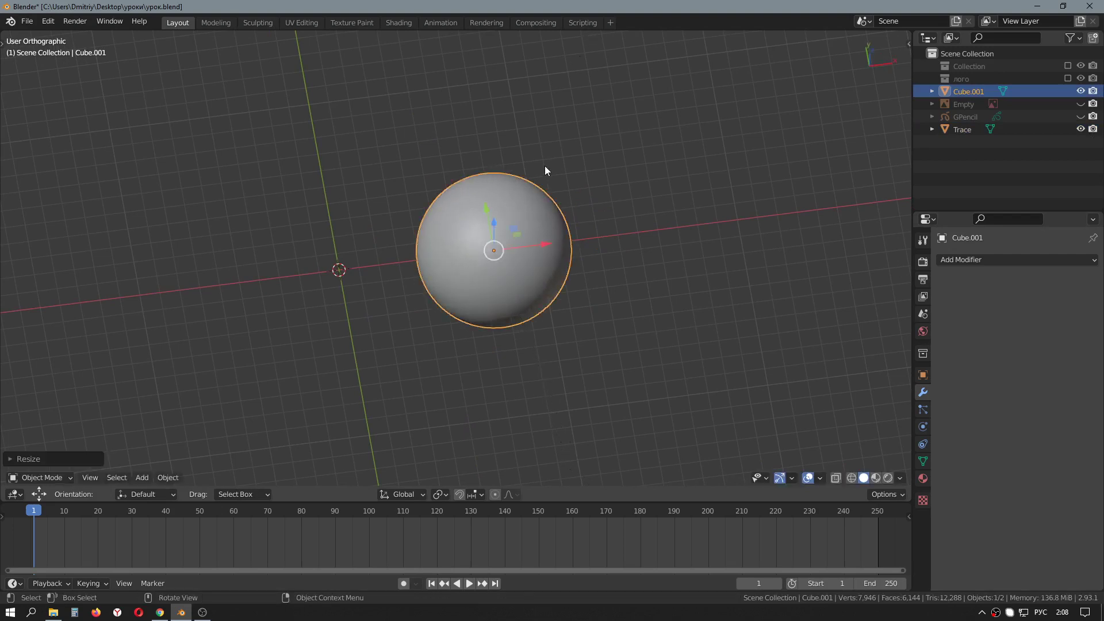
# Lower the sphere along Z beneath the flat logo
pyautogui.moveTo(544, 170); pyautogui.dragTo(520, 87, button='middle')
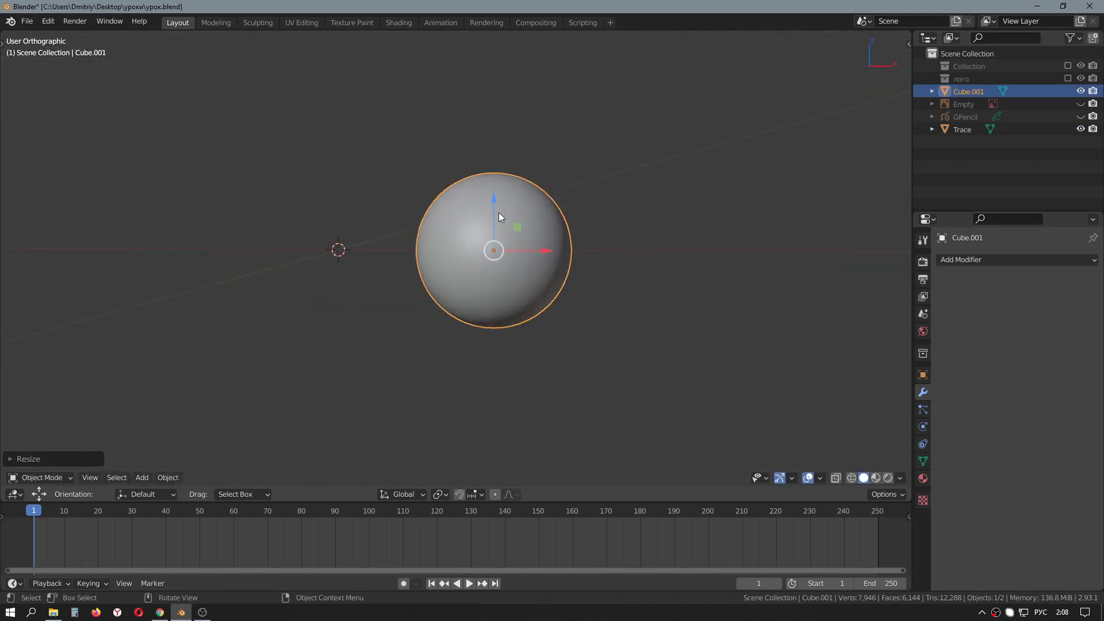
pyautogui.press('g')
pyautogui.press('z')
pyautogui.click(499, 304)
# Centre the Trace logo over the sphere in top view
pyautogui.click(506, 250)
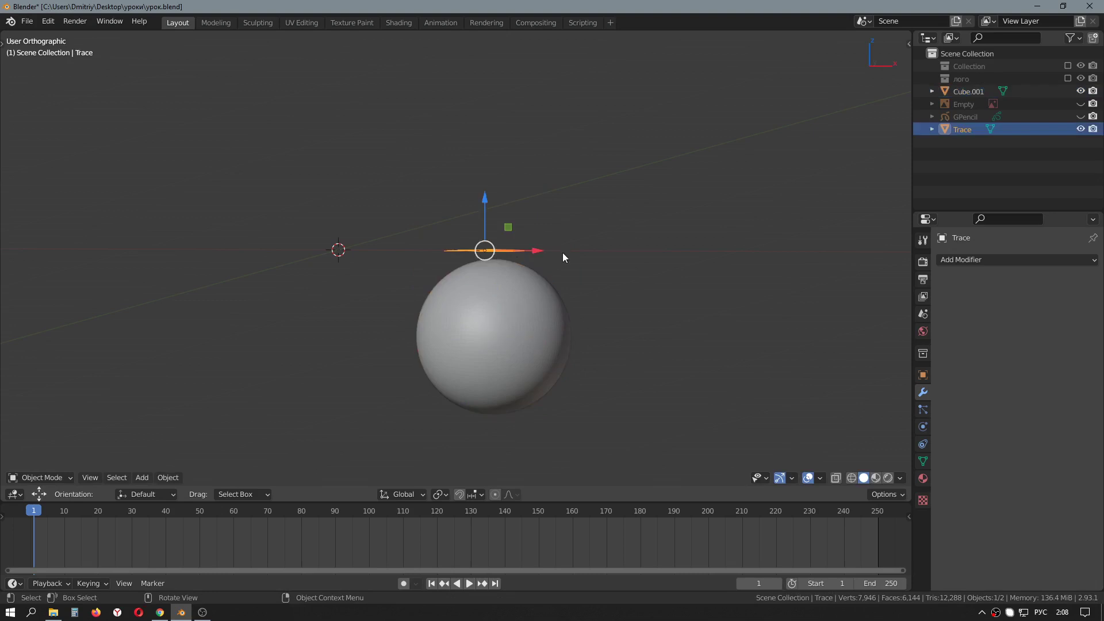
pyautogui.press('KP_7')
pyautogui.scroll(3, 563, 248)
pyautogui.scroll(1, 569, 253)
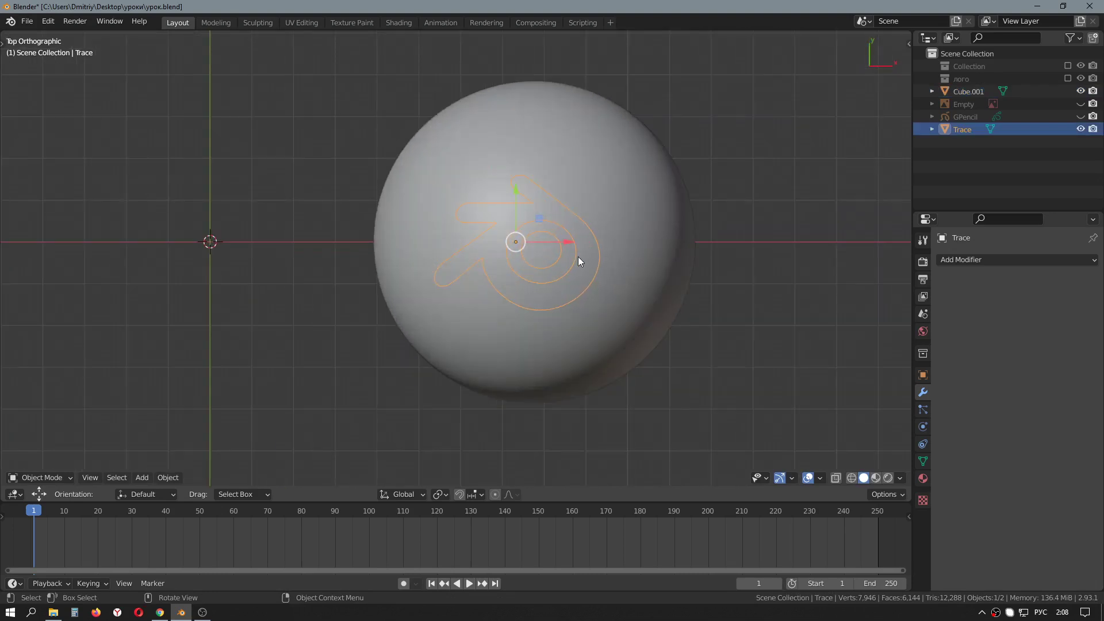
pyautogui.moveTo(570, 239); pyautogui.dragTo(579, 239)
pyautogui.click(579, 239)
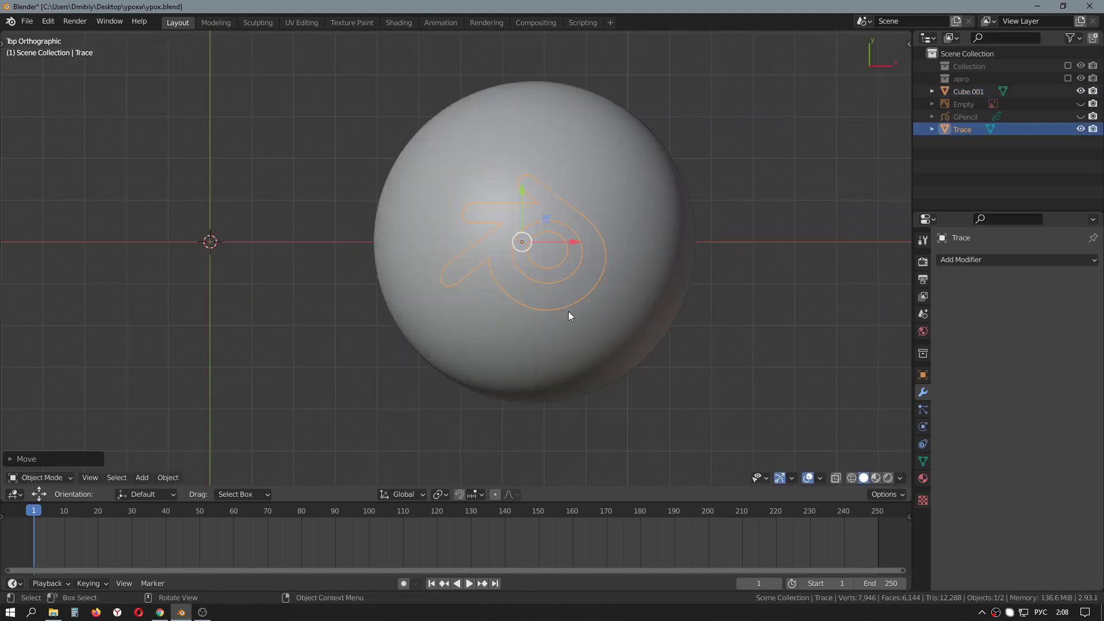
# Shrink the sphere slightly, then reselect the logo from an angled view
pyautogui.click(578, 362)
pyautogui.press('s')
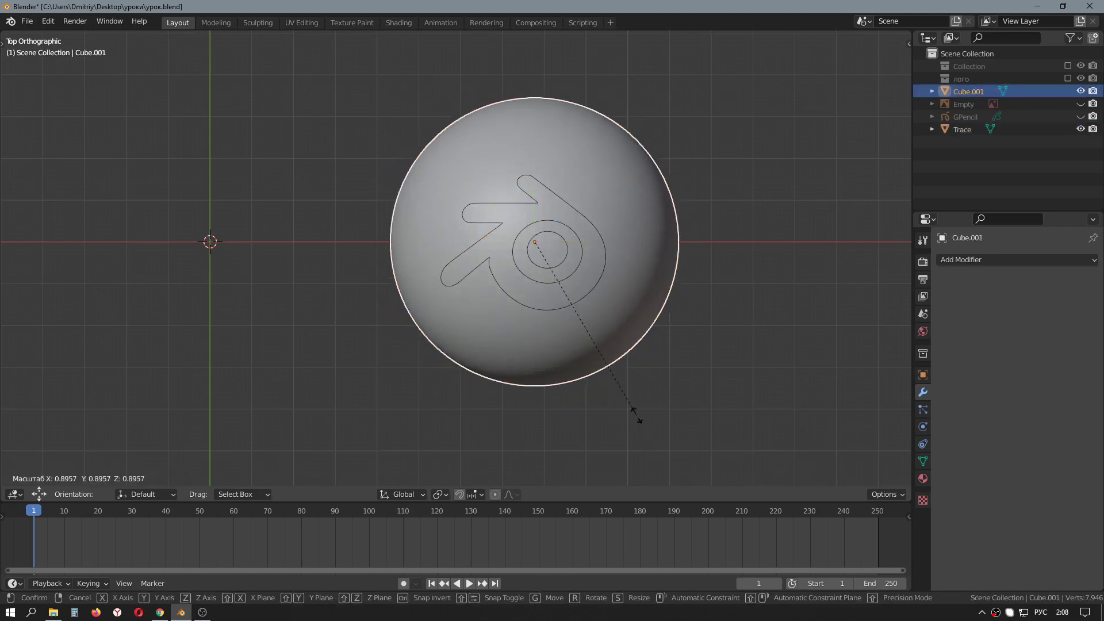
pyautogui.click(633, 405)
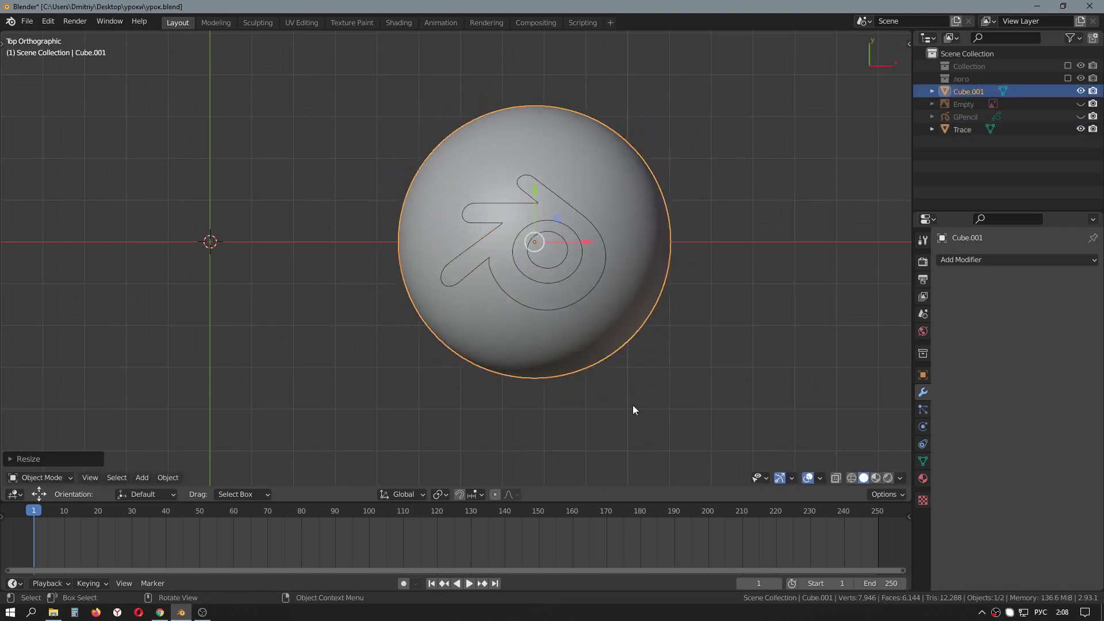
pyautogui.moveTo(589, 323)
pyautogui.mouseDown(button='middle')
pyautogui.moveTo(589, 225)
pyautogui.moveTo(535, 295)
pyautogui.mouseUp(button='middle')
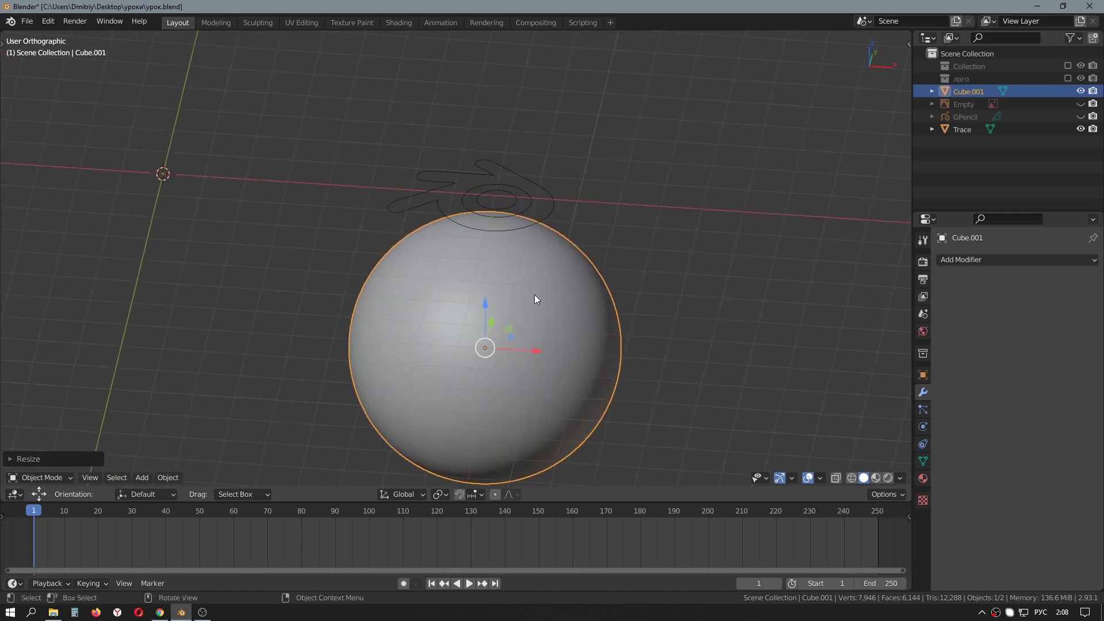
pyautogui.click(534, 209)
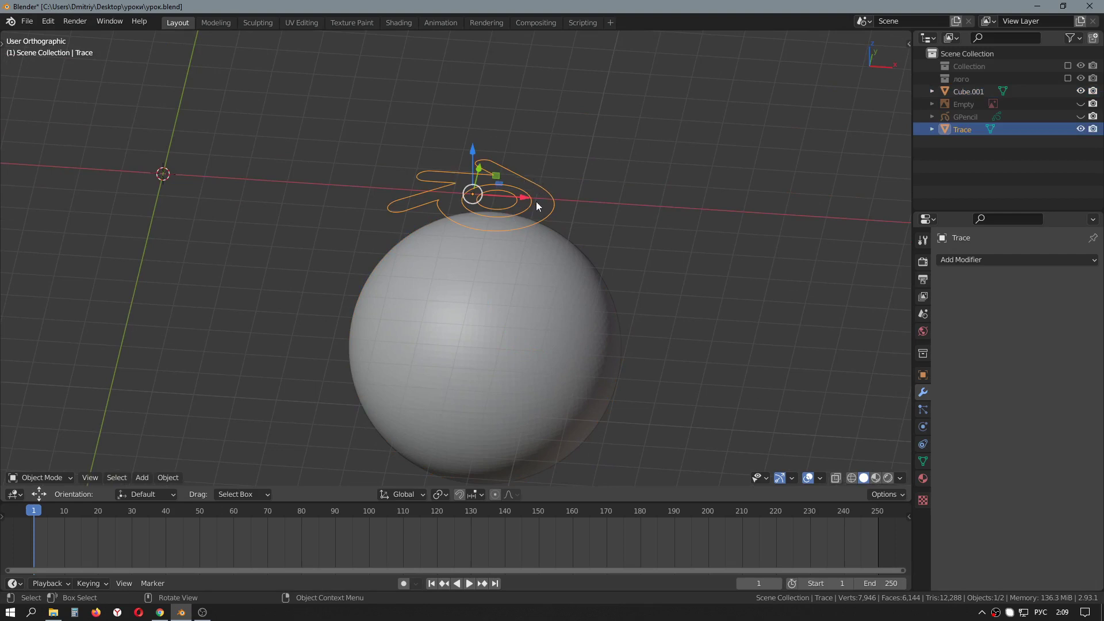
# Select the Trace logo, then Shift-add the sphere (Cube.001) so the sphere is active
pyautogui.moveTo(536, 201); pyautogui.dragTo(536, 190, button='middle')
pyautogui.scroll(1, 536, 190)
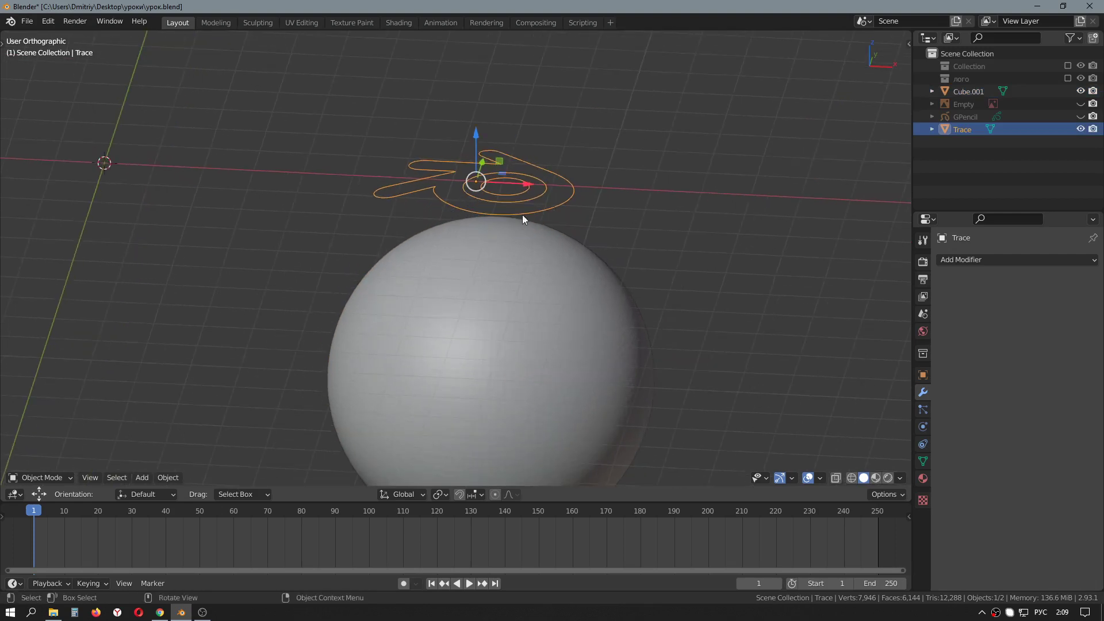
pyautogui.moveTo(520, 216); pyautogui.dragTo(520, 233, button='middle')
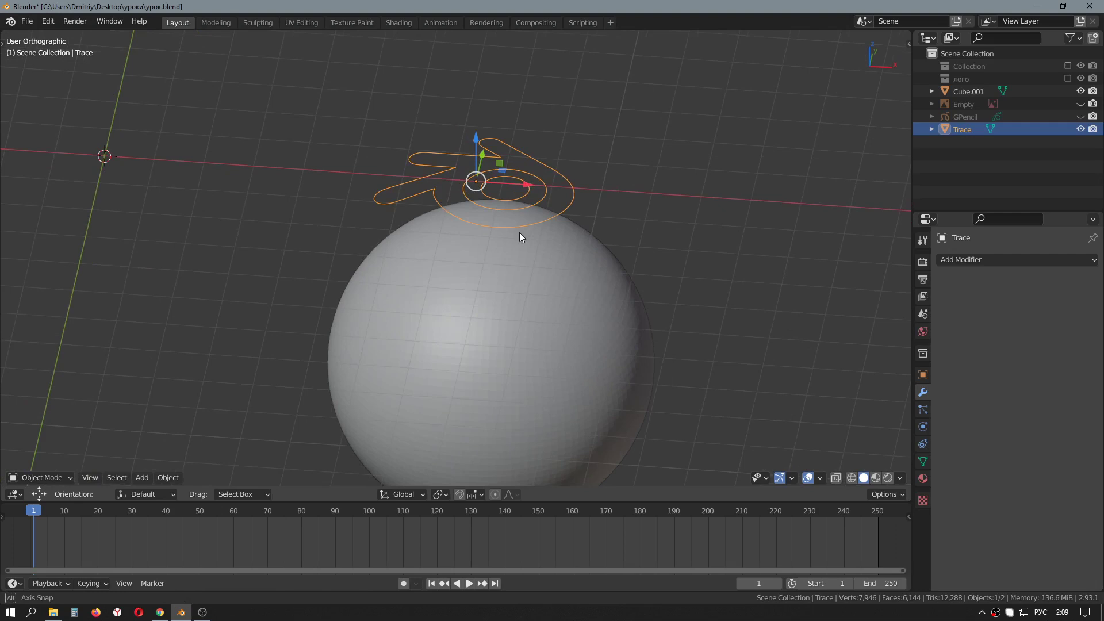
pyautogui.click(523, 348)
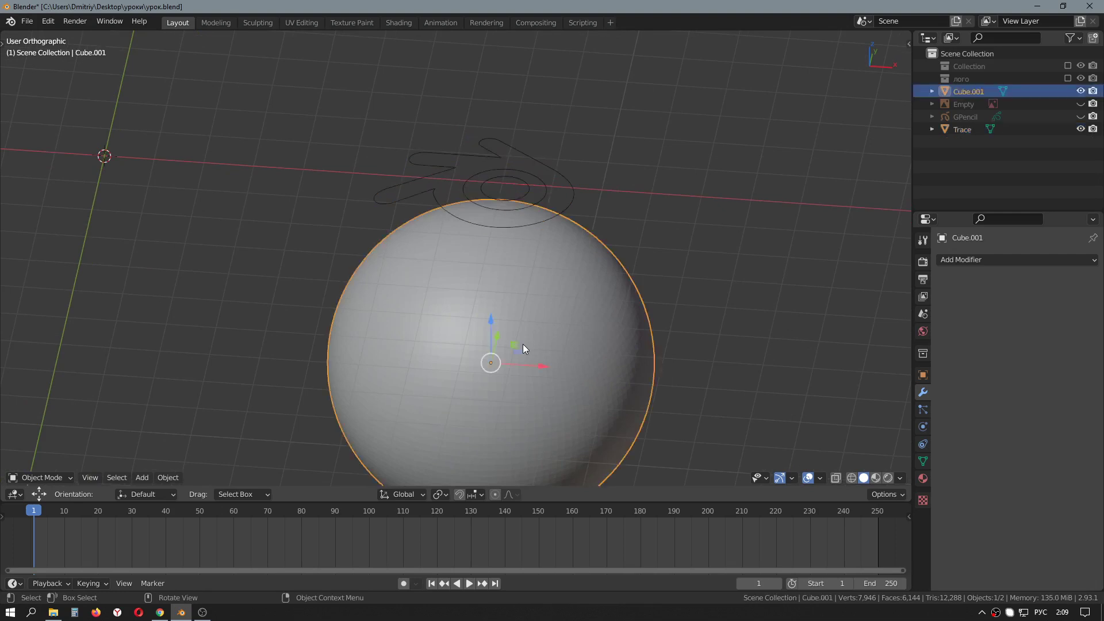
pyautogui.click(516, 173)
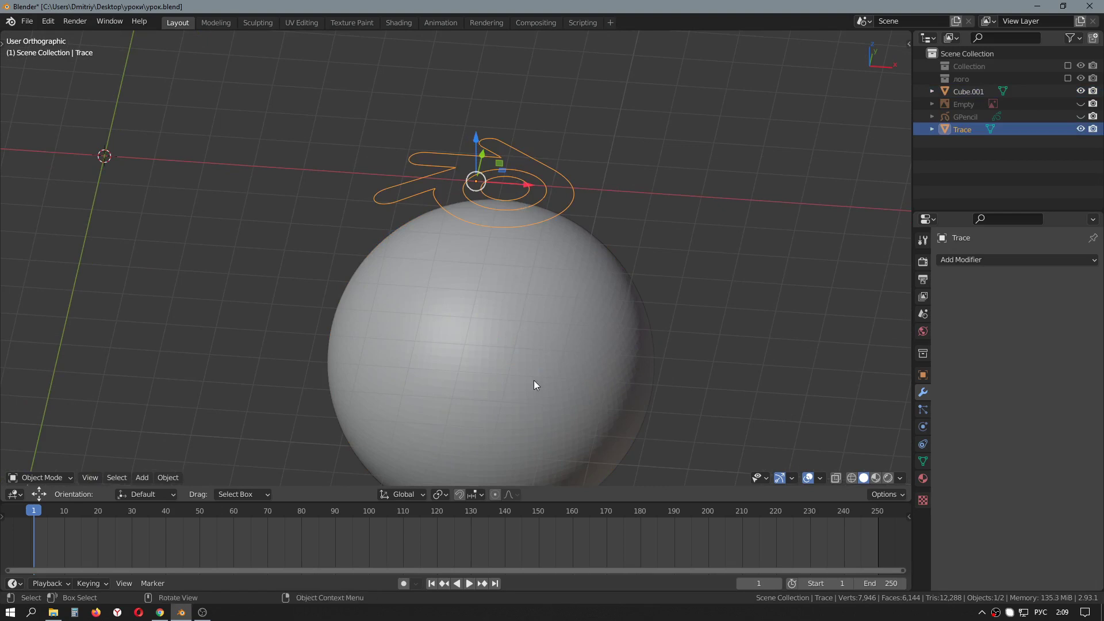
pyautogui.press('shift')
pyautogui.keyDown('shift'); pyautogui.click(530, 323); pyautogui.keyUp('shift')
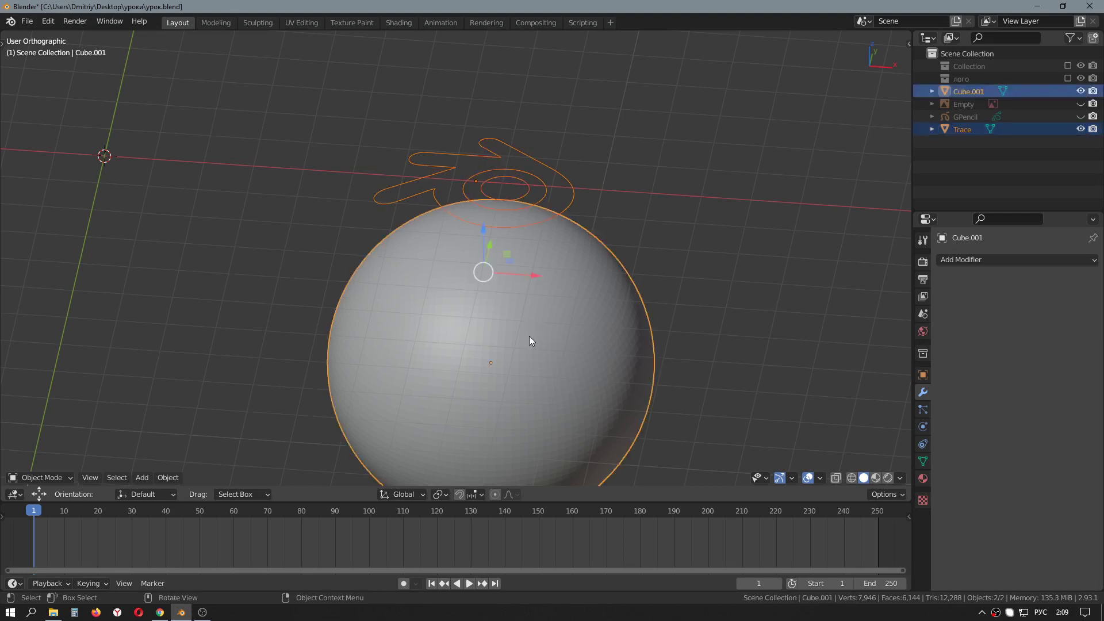
pyautogui.scroll(-2, 529, 341)
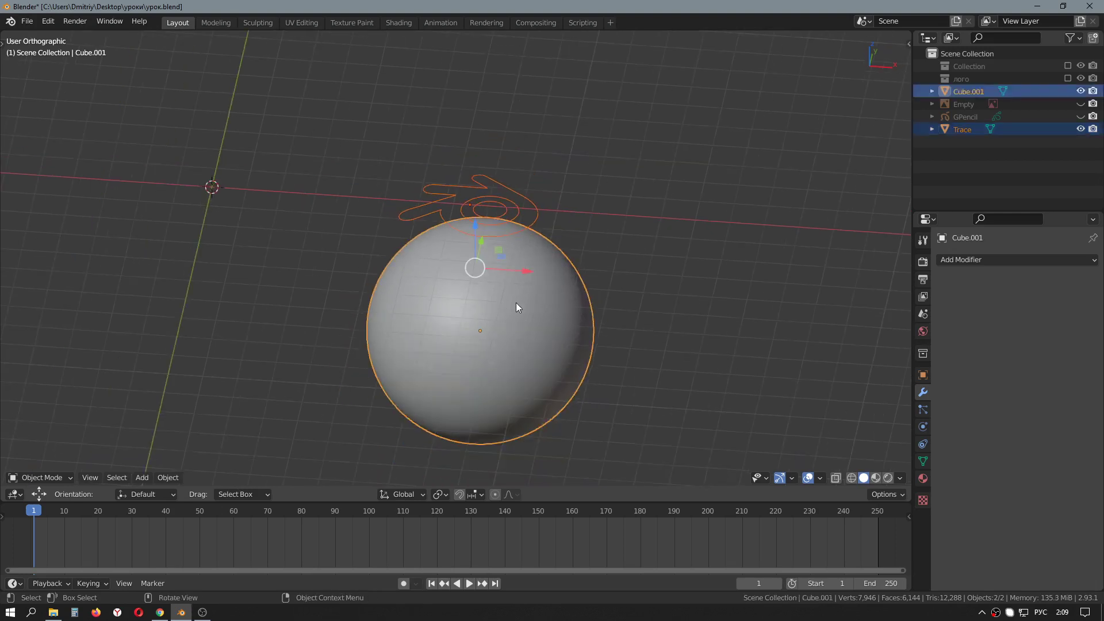
pyautogui.moveTo(517, 306); pyautogui.dragTo(519, 321, button='middle')
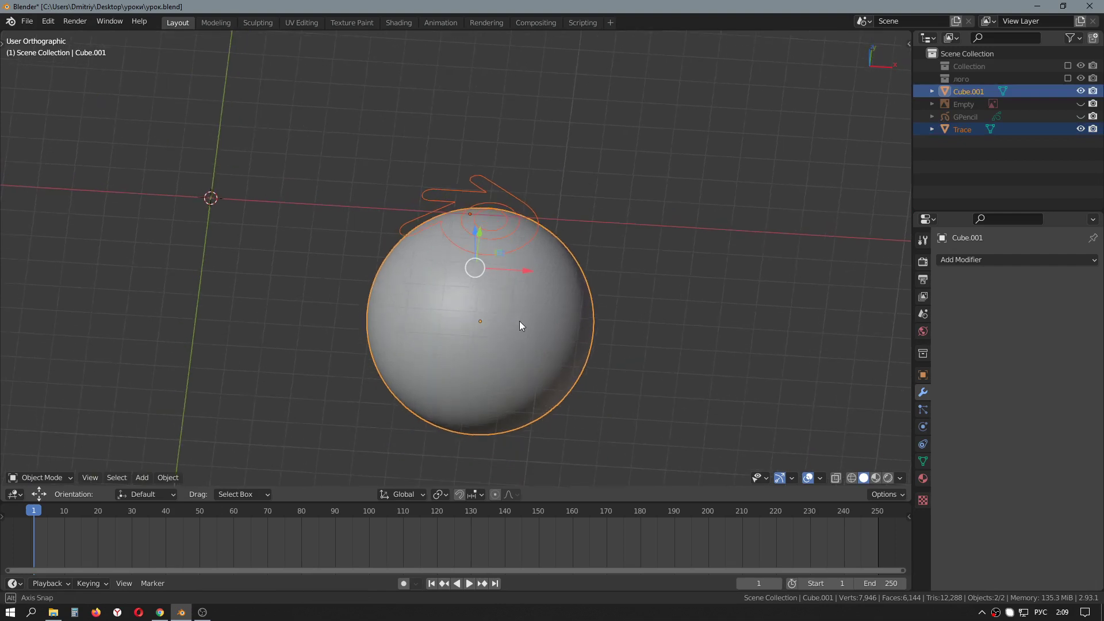
# In Edit Mode, select only the sphere's linked faces in face mode and view from top
pyautogui.press('Tab')
pyautogui.scroll(3, 520, 321)
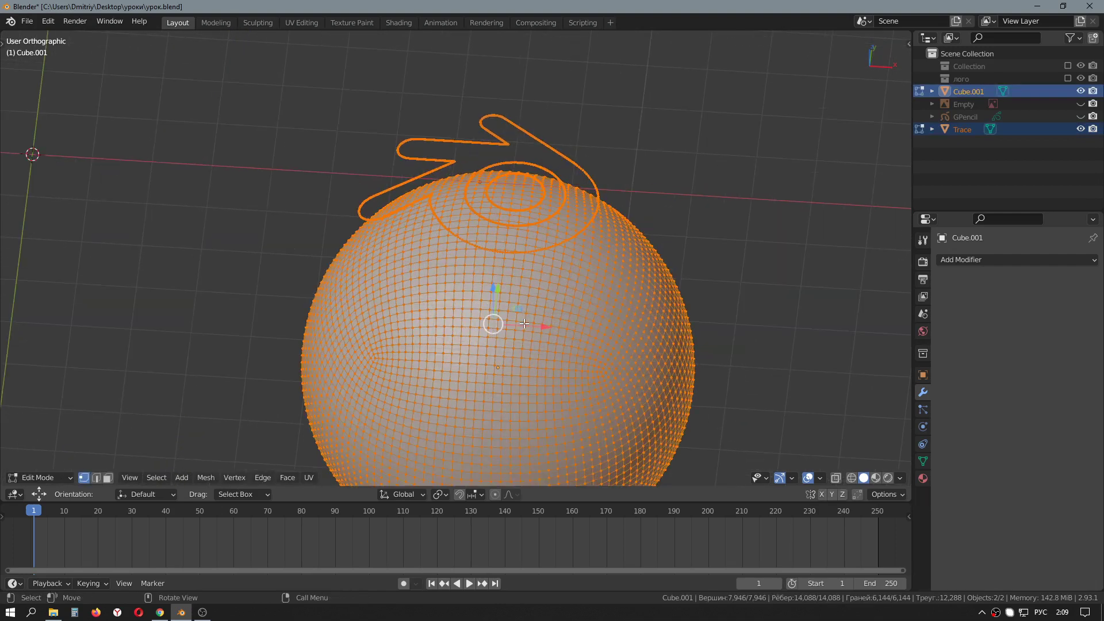
pyautogui.moveTo(519, 321); pyautogui.dragTo(519, 282, button='middle')
pyautogui.hotkey('alt', 'a')
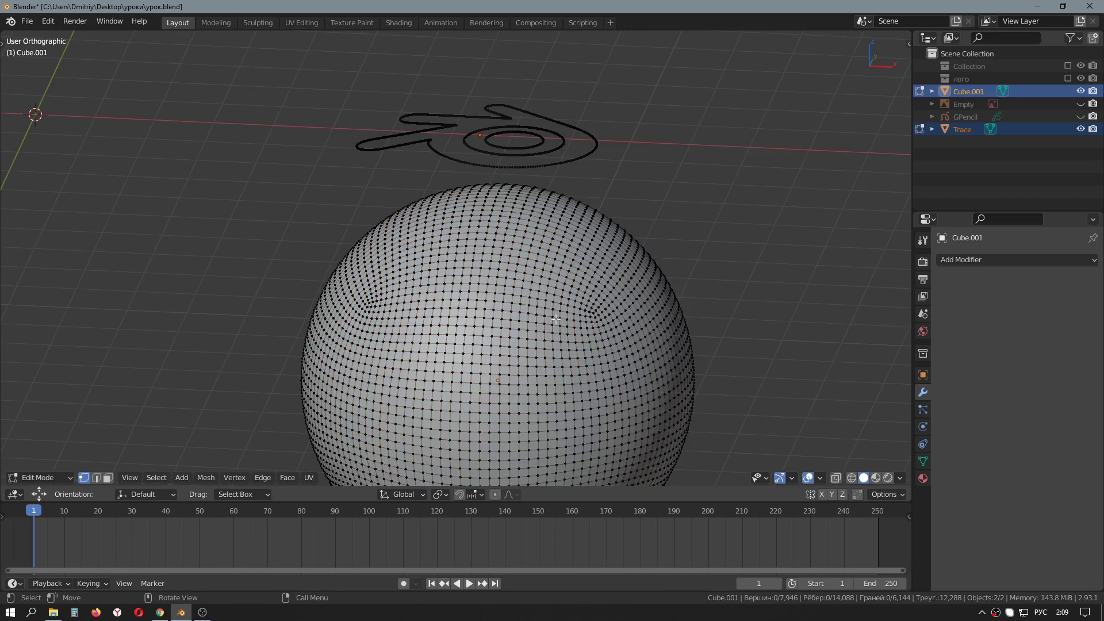
pyautogui.scroll(-2, 553, 319)
pyautogui.keyDown('shift'); pyautogui.moveTo(532, 327); pyautogui.dragTo(529, 294, button='middle'); pyautogui.keyUp('shift')
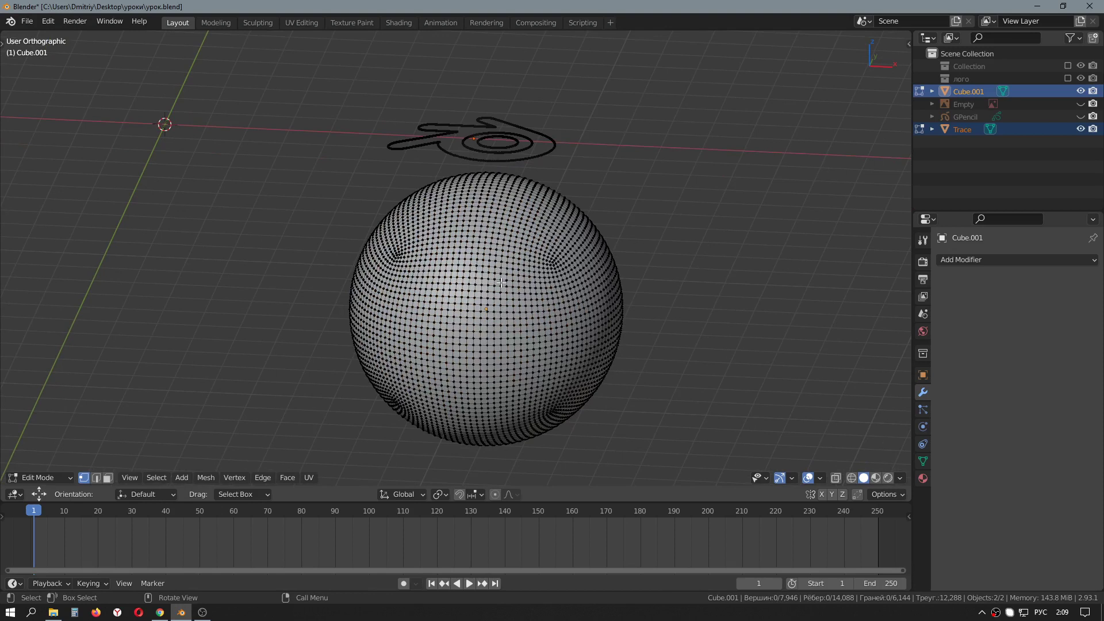
pyautogui.press('3')
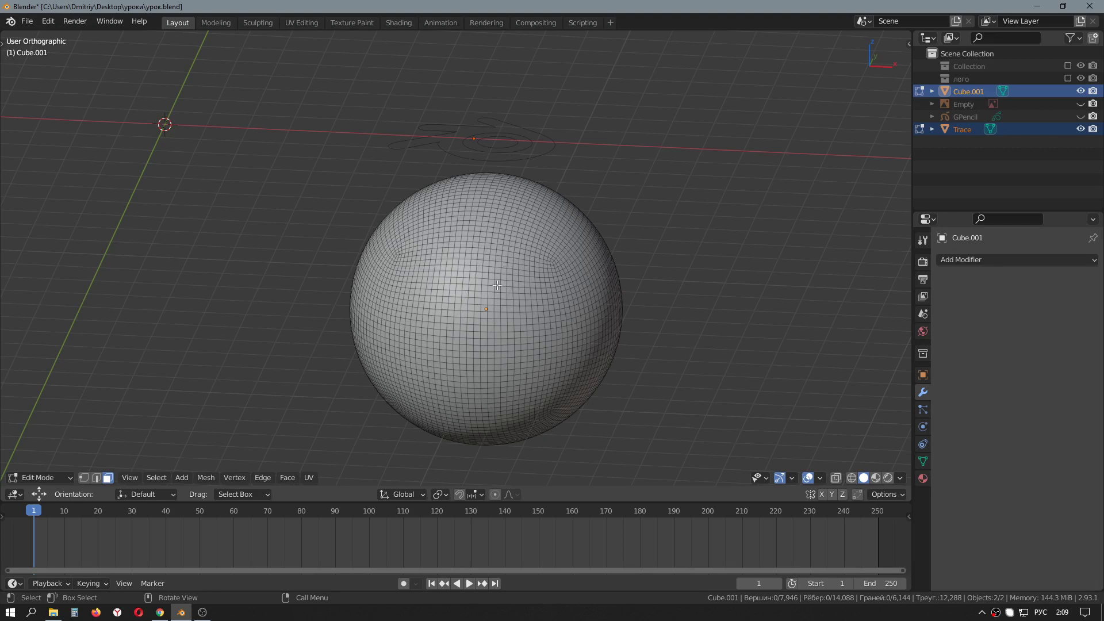
pyautogui.press('l')
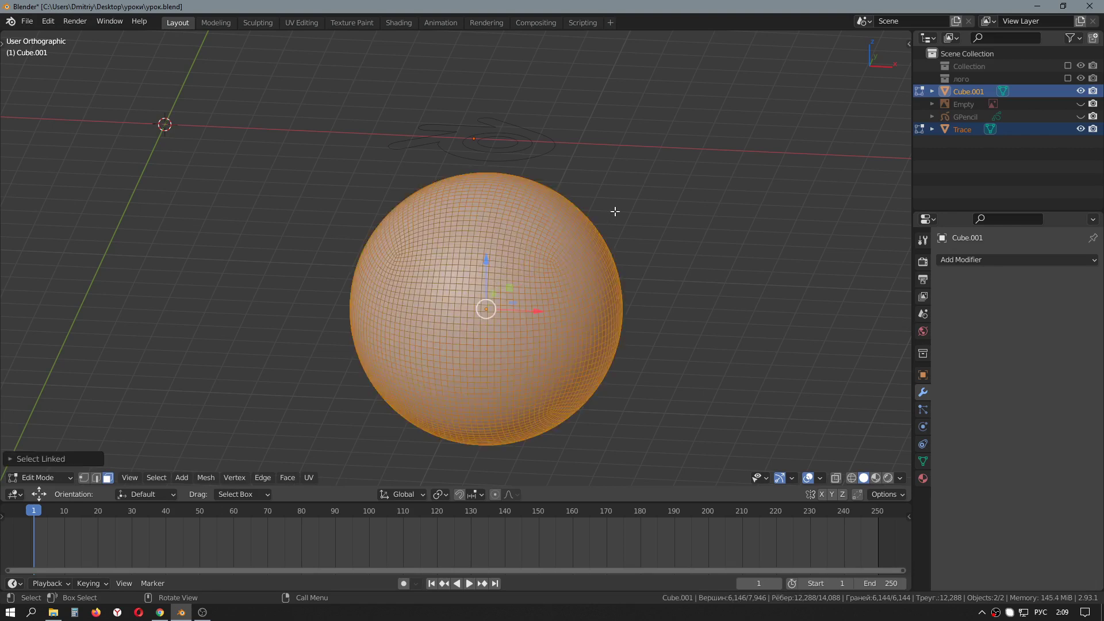
pyautogui.moveTo(625, 195); pyautogui.dragTo(626, 205, button='middle')
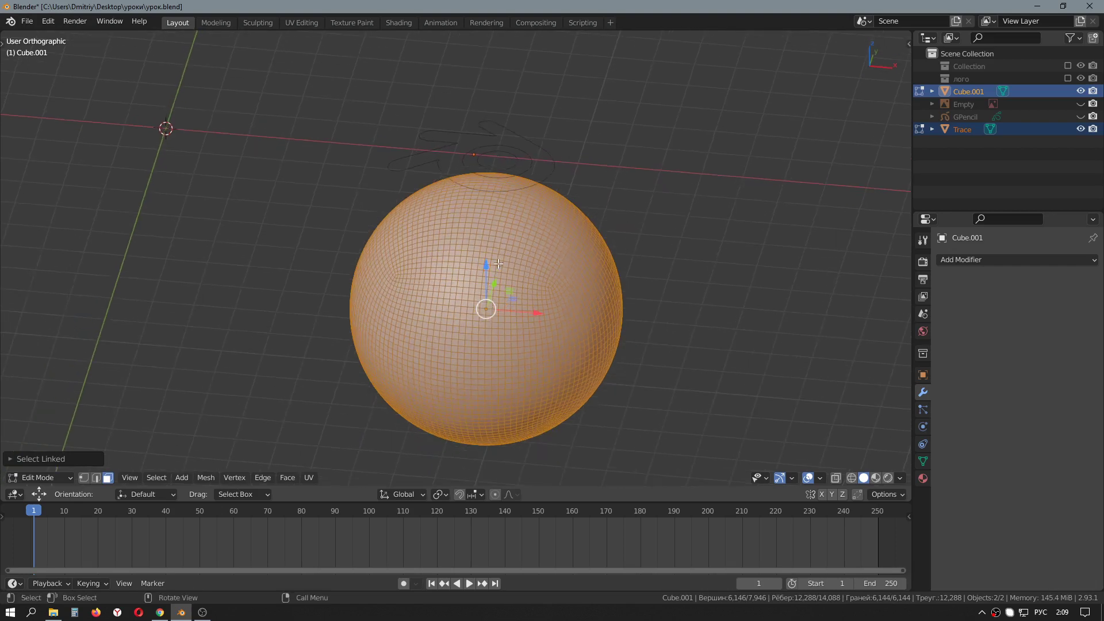
pyautogui.moveTo(498, 264); pyautogui.dragTo(491, 241, button='middle')
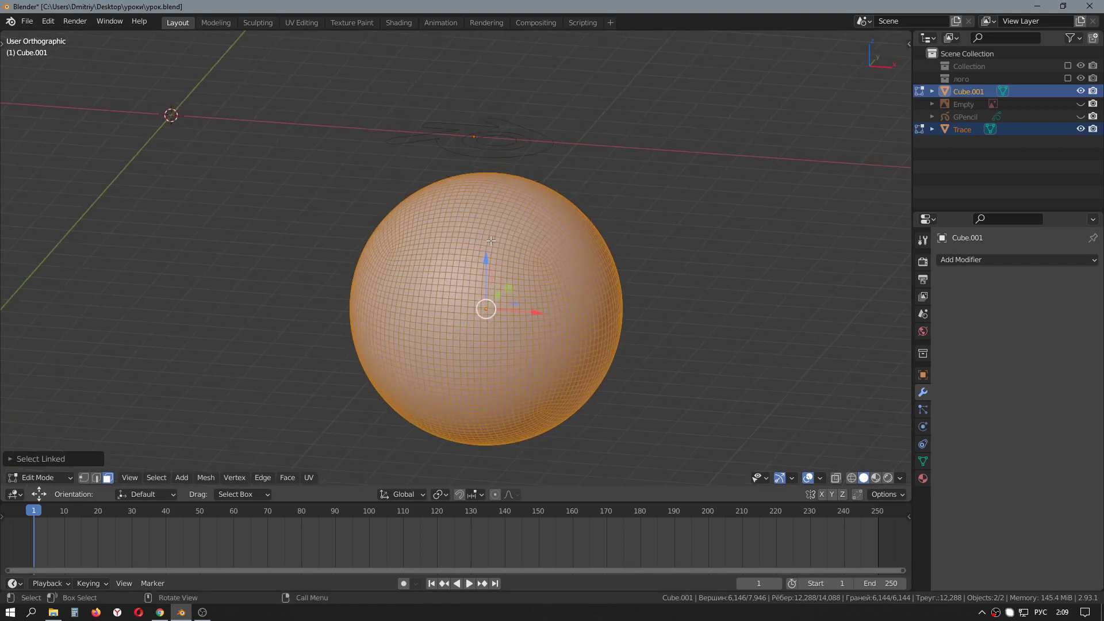
pyautogui.moveTo(512, 218)
pyautogui.mouseDown(button='middle')
pyautogui.moveTo(511, 312)
pyautogui.moveTo(498, 299)
pyautogui.mouseUp(button='middle')
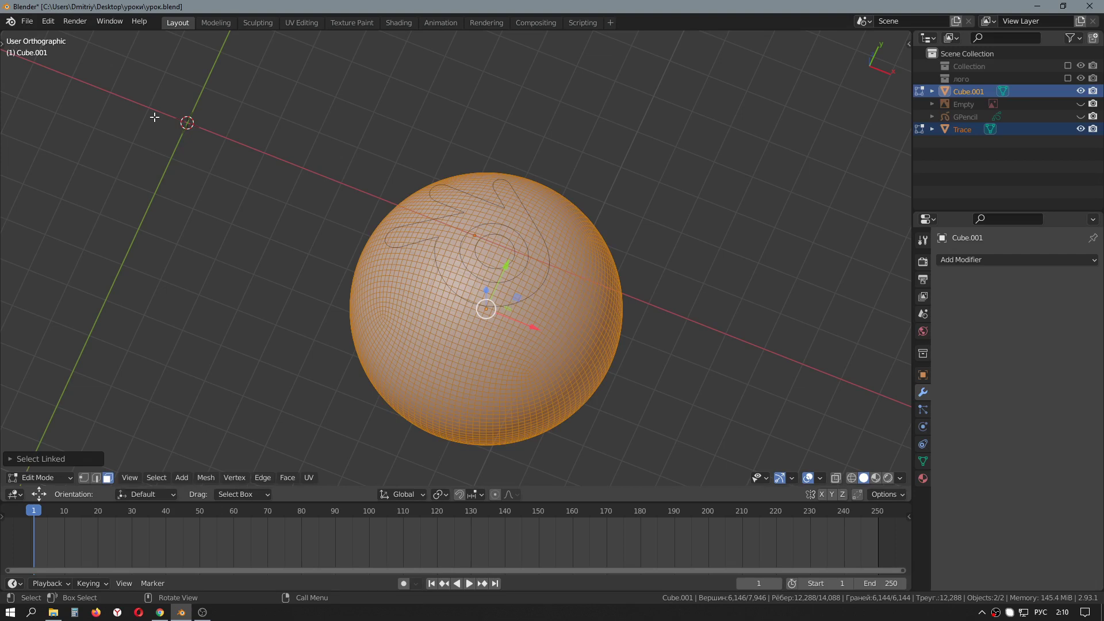
pyautogui.press('KP_7')
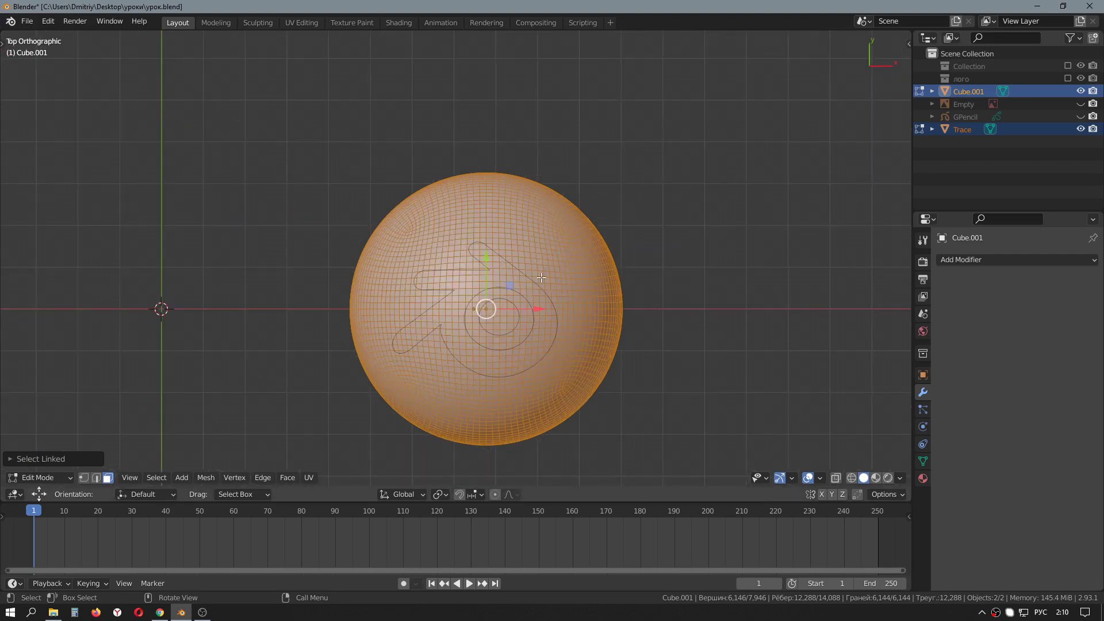
# Knife-project the logo outline onto the sphere, then invert the selection to the non-logo faces
pyautogui.click(204, 479)
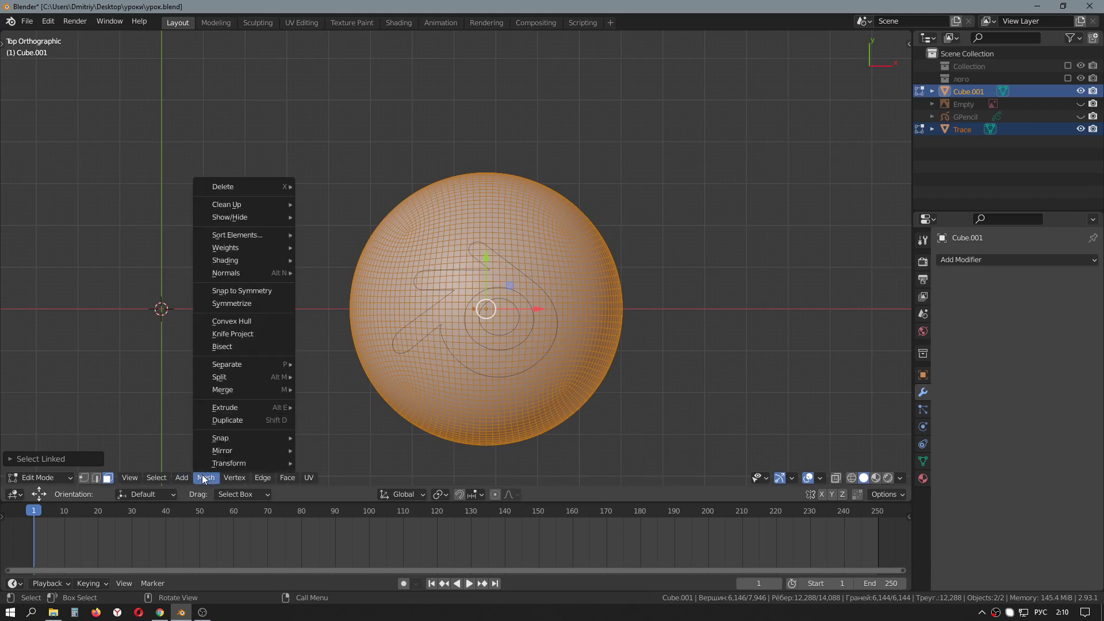
pyautogui.click(258, 335)
pyautogui.moveTo(661, 358)
pyautogui.mouseDown(button='middle')
pyautogui.moveTo(646, 312)
pyautogui.moveTo(618, 288)
pyautogui.mouseUp(button='middle')
pyautogui.scroll(3, 617, 281)
pyautogui.scroll(2, 617, 282)
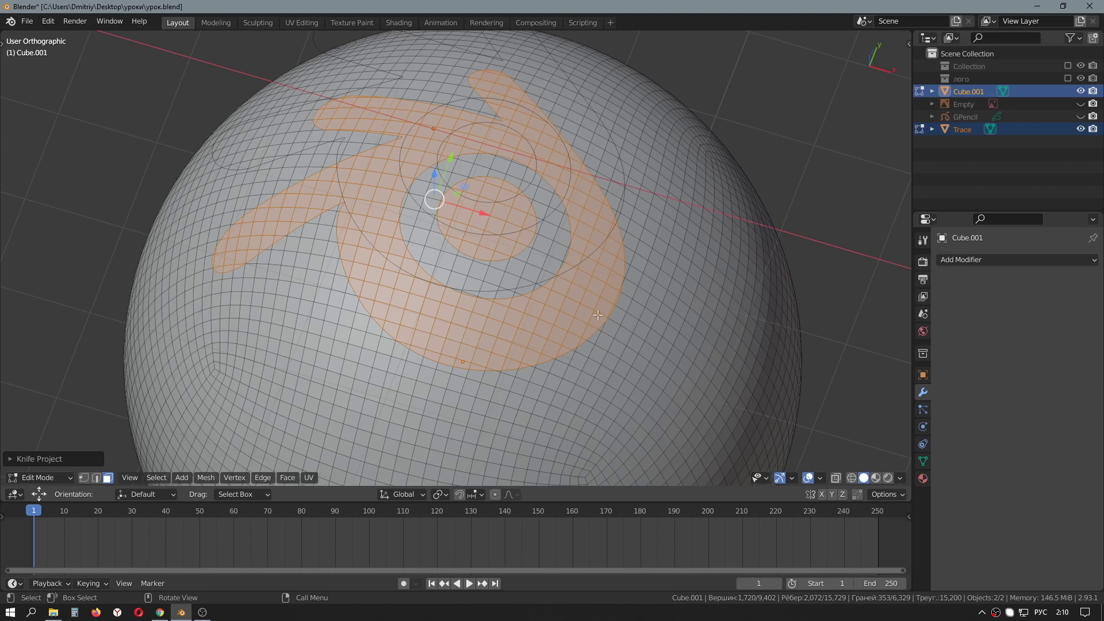
pyautogui.moveTo(597, 312); pyautogui.dragTo(597, 286, button='middle')
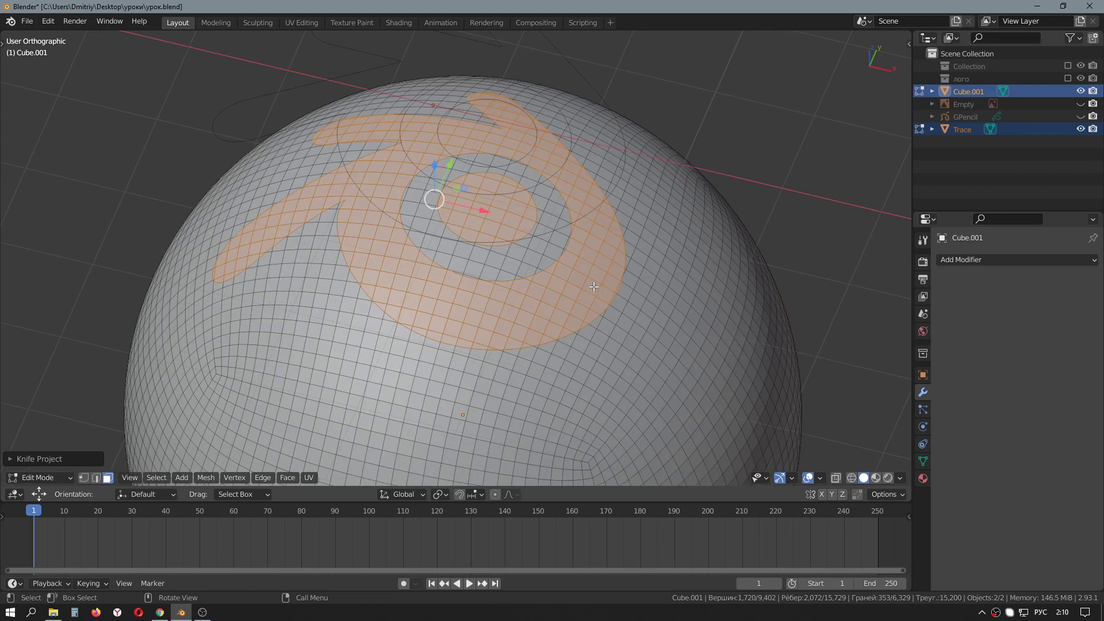
pyautogui.keyDown('shift'); pyautogui.scroll(-2, 591, 292); pyautogui.keyUp('shift')
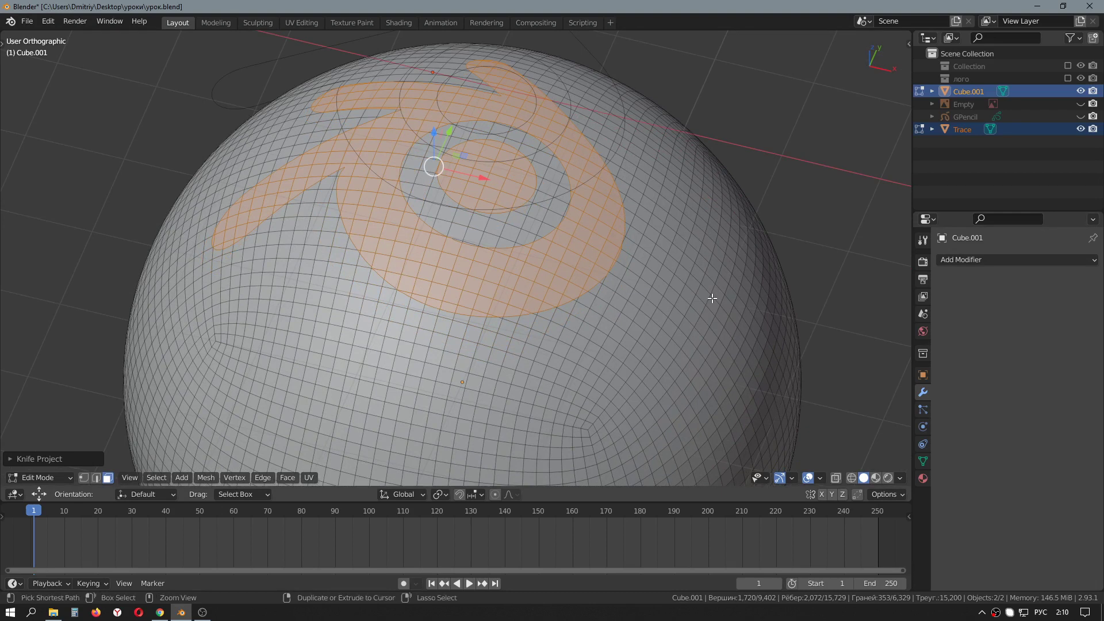
pyautogui.hotkey('ctrl', 'i')
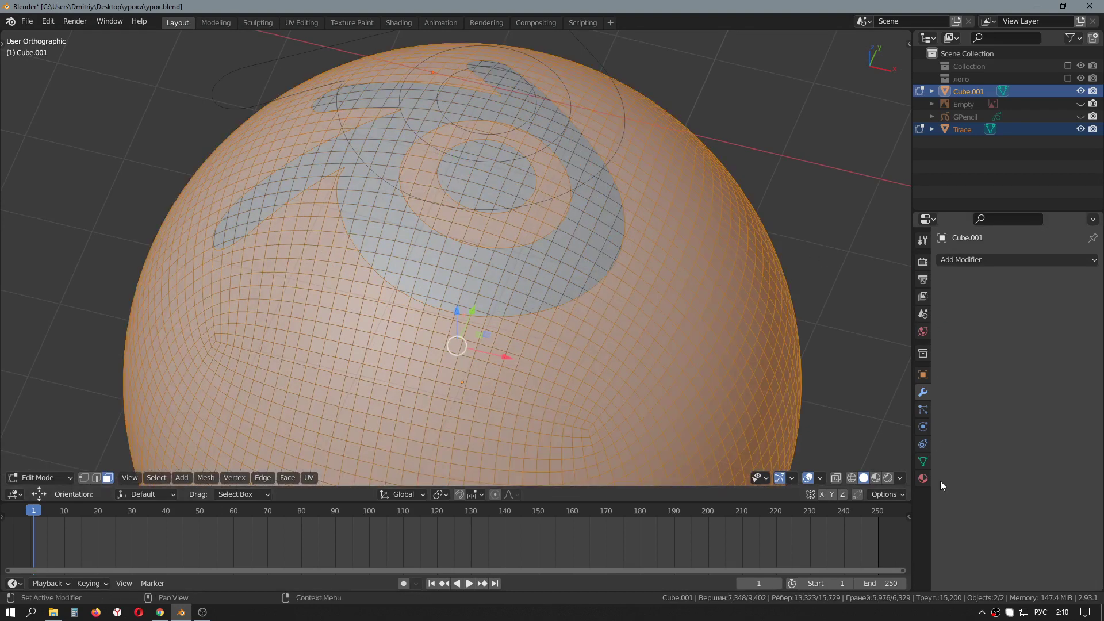
# Create a base material for the sphere and a second new material for the logo faces
pyautogui.click(923, 479)
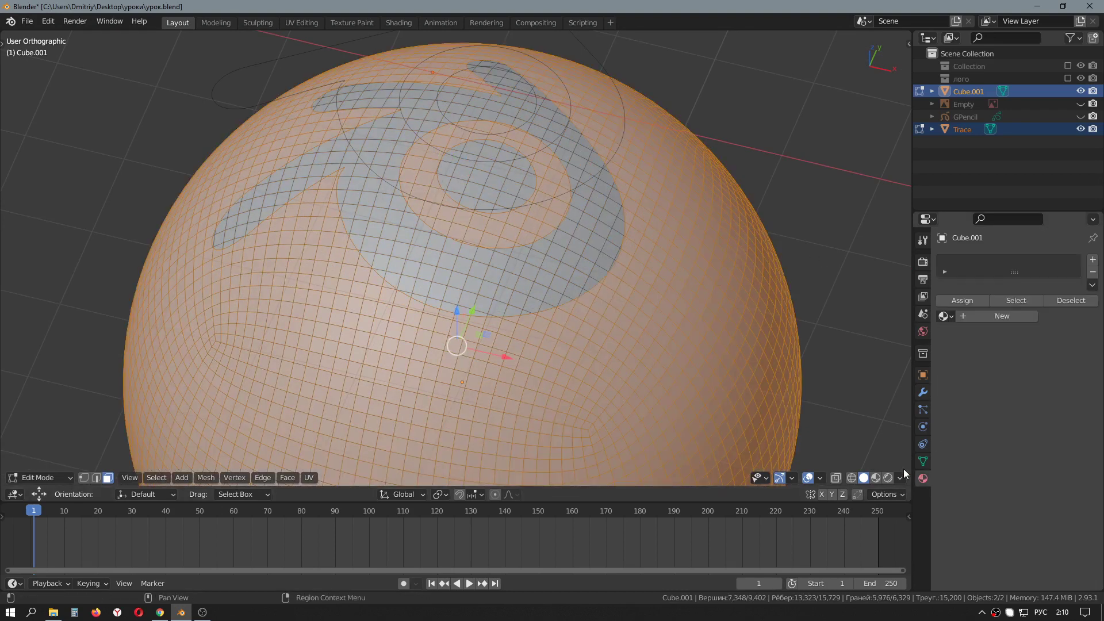
pyautogui.click(984, 316)
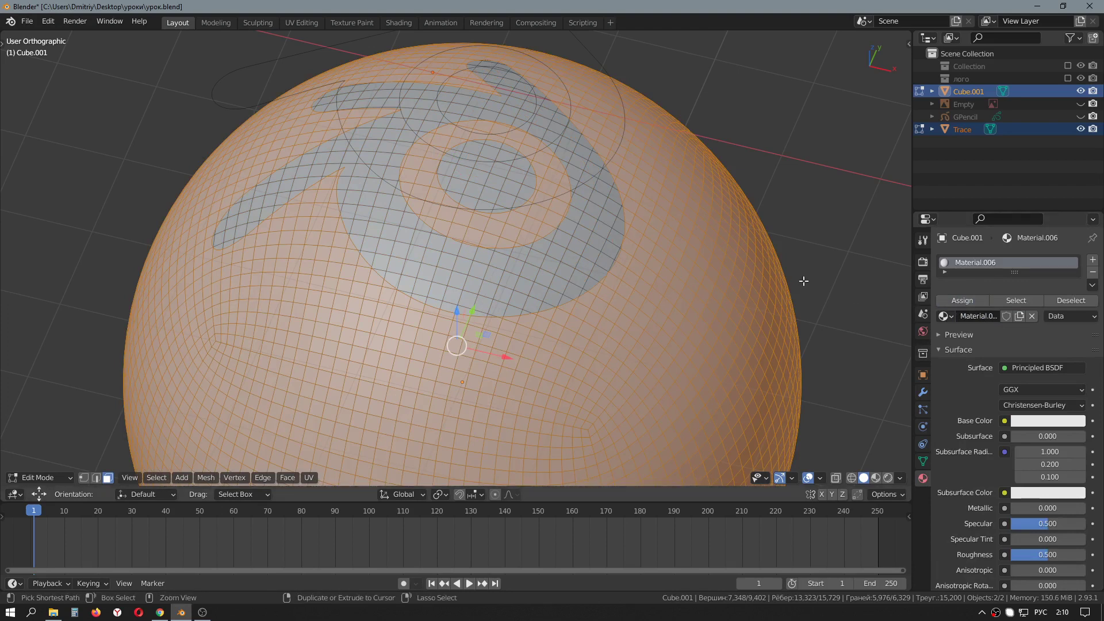
pyautogui.hotkey('ctrl', 'i')
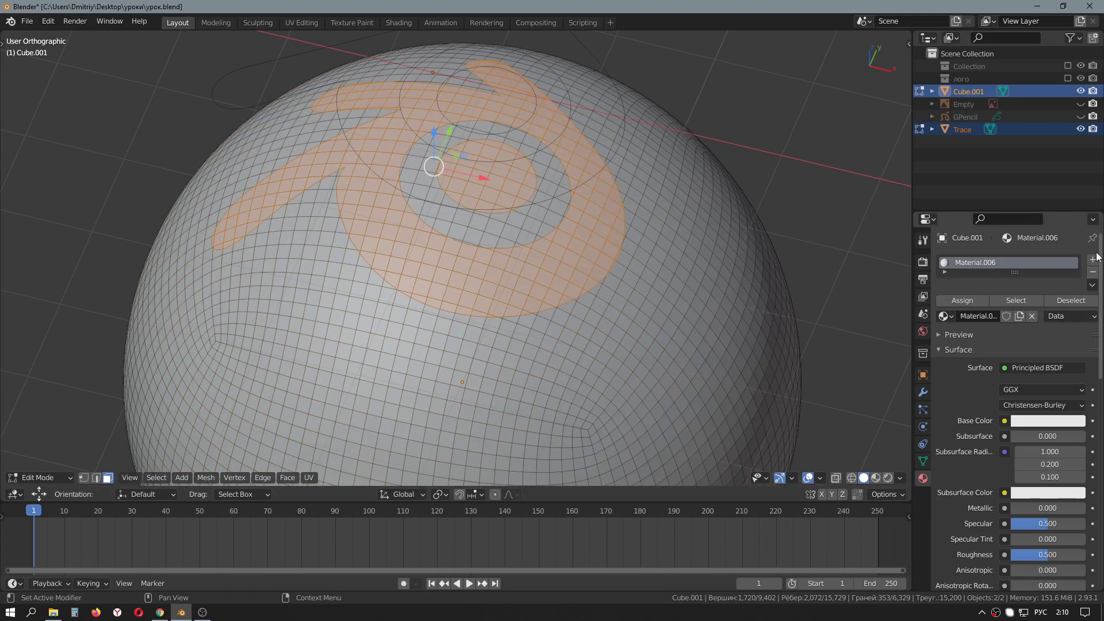
pyautogui.click(1093, 260)
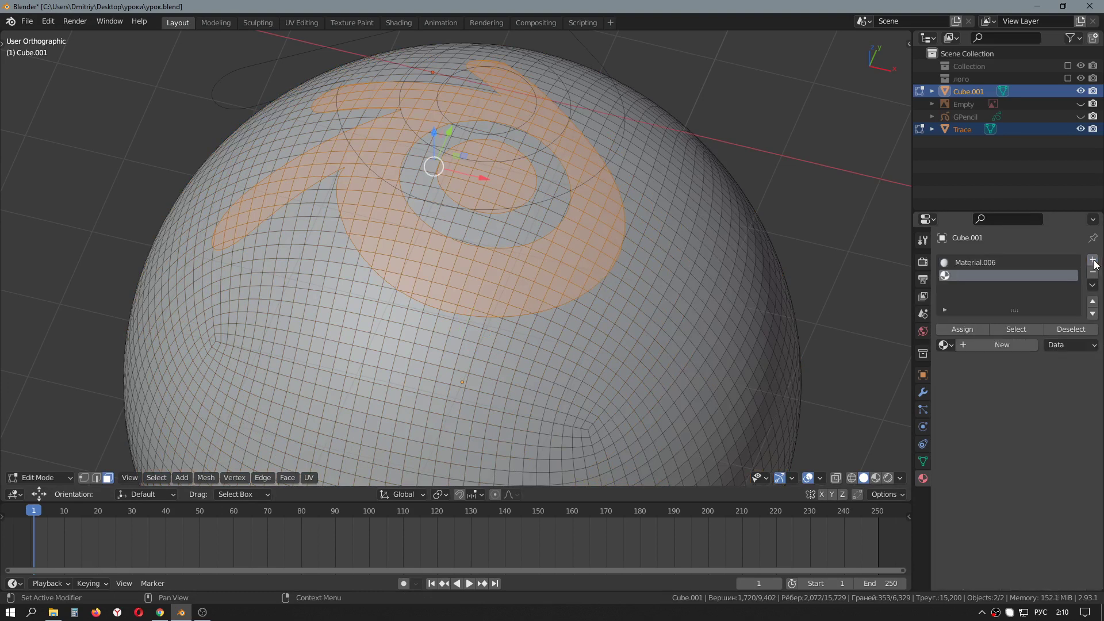
pyautogui.click(978, 347)
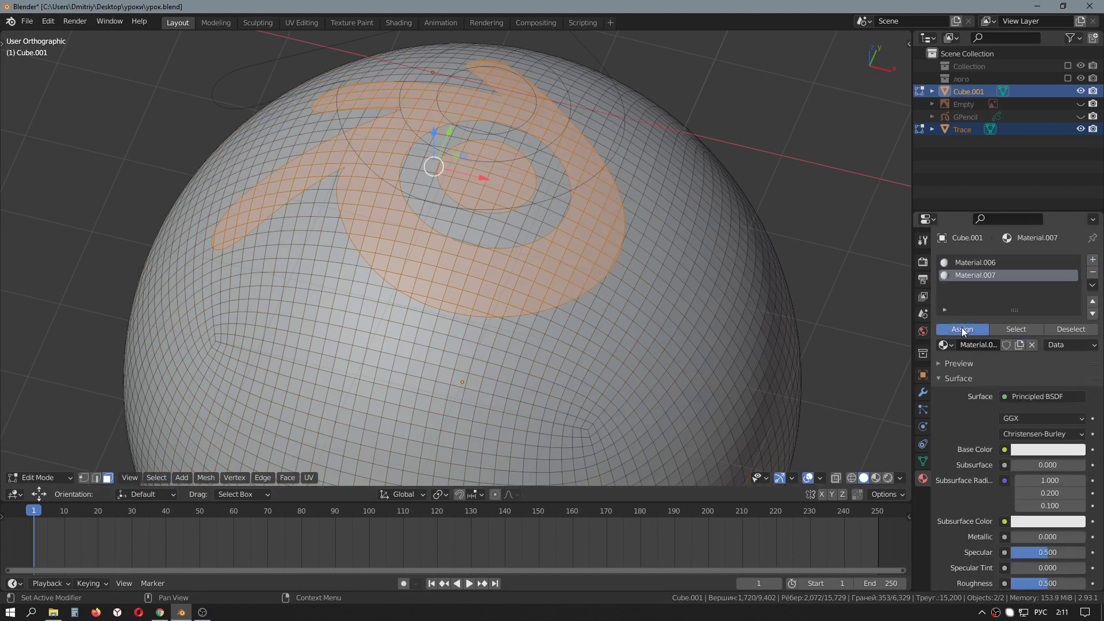
pyautogui.scroll(-1, 1012, 454)
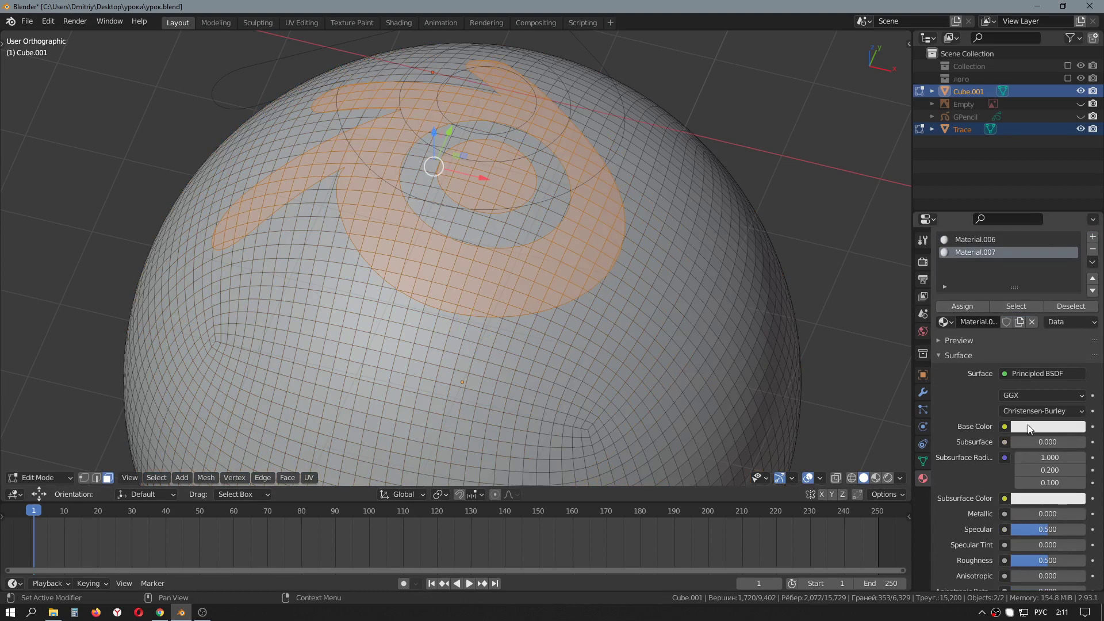
# Set the logo material's base colour and viewport display colour to blue
pyautogui.click(1030, 429)
pyautogui.click(1039, 255)
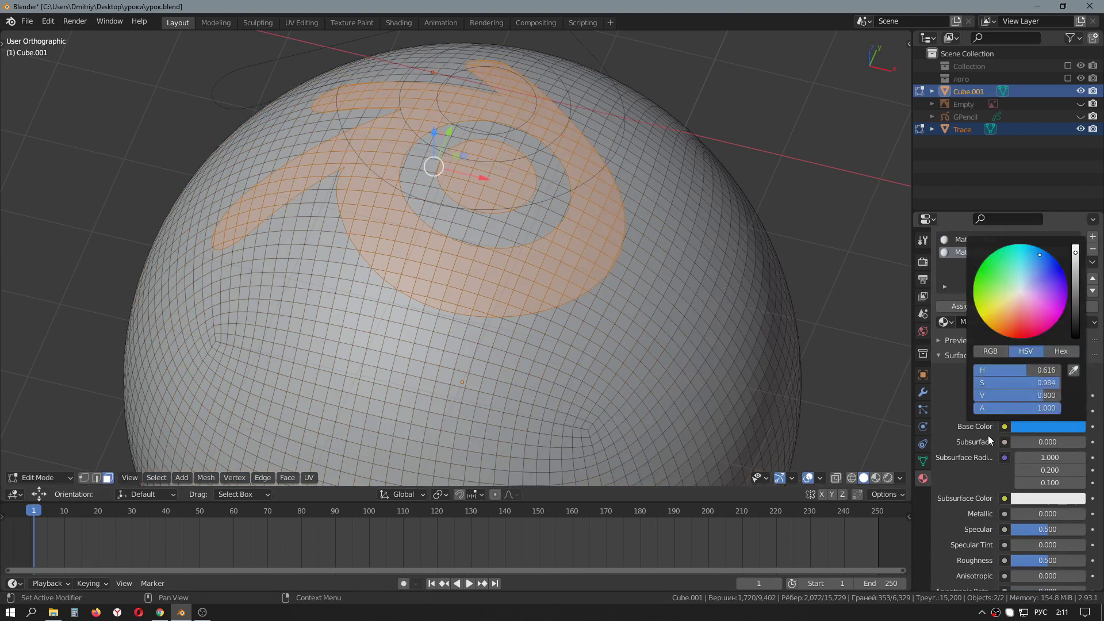
pyautogui.scroll(-8, 983, 455)
pyautogui.scroll(-10, 982, 465)
pyautogui.scroll(-2, 982, 464)
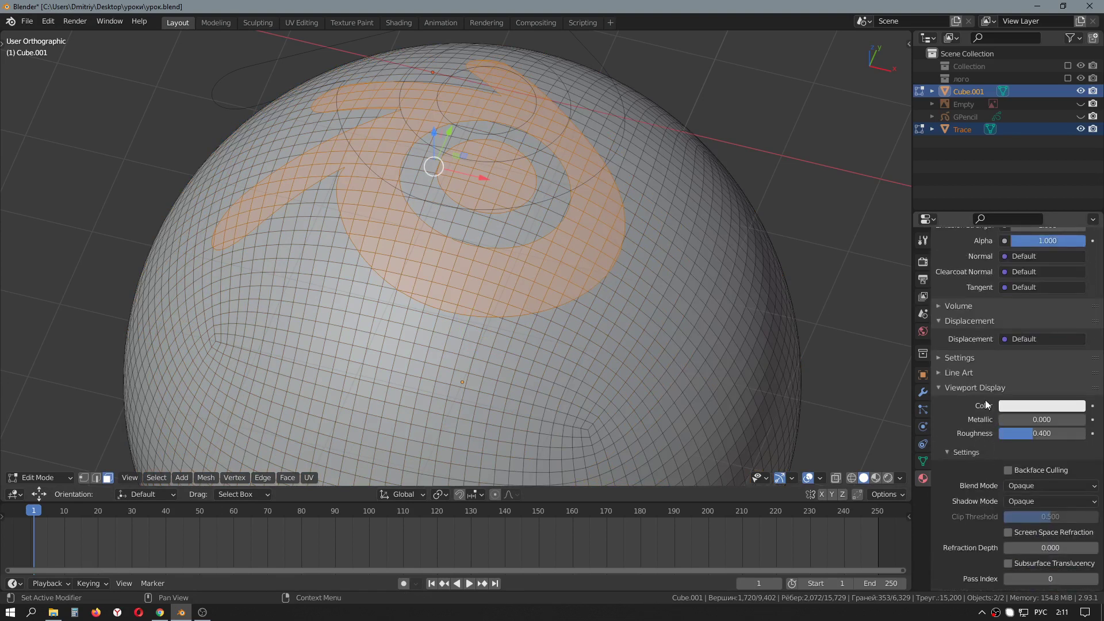
pyautogui.click(1027, 405)
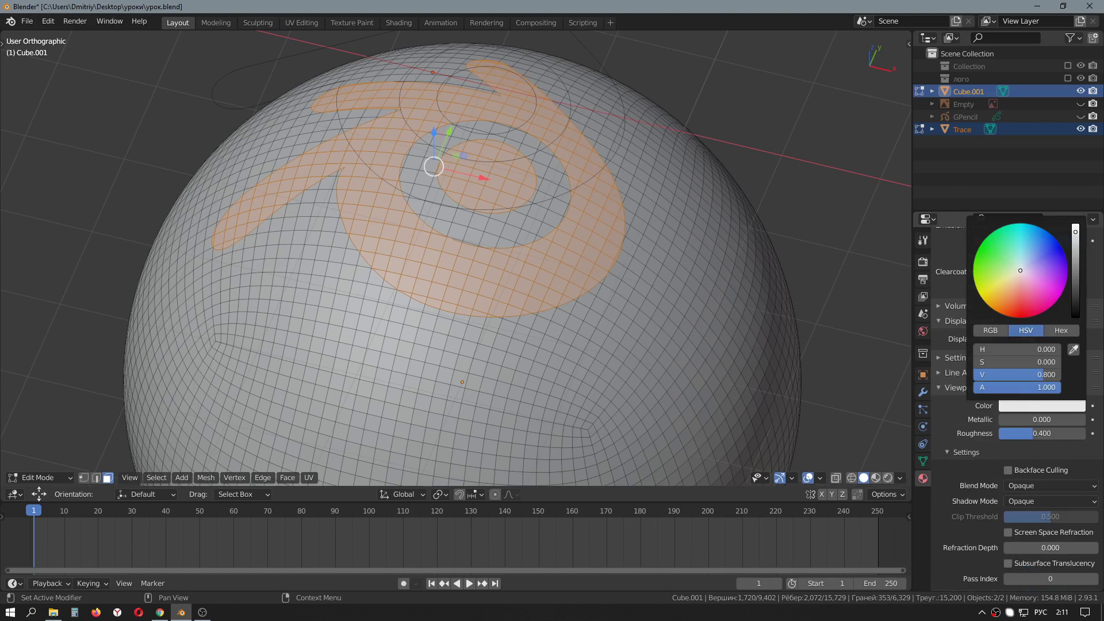
pyautogui.click(1042, 238)
pyautogui.moveTo(619, 249)
pyautogui.mouseDown(button='middle')
pyautogui.moveTo(602, 255)
pyautogui.moveTo(585, 292)
pyautogui.moveTo(481, 210)
pyautogui.mouseUp(button='middle')
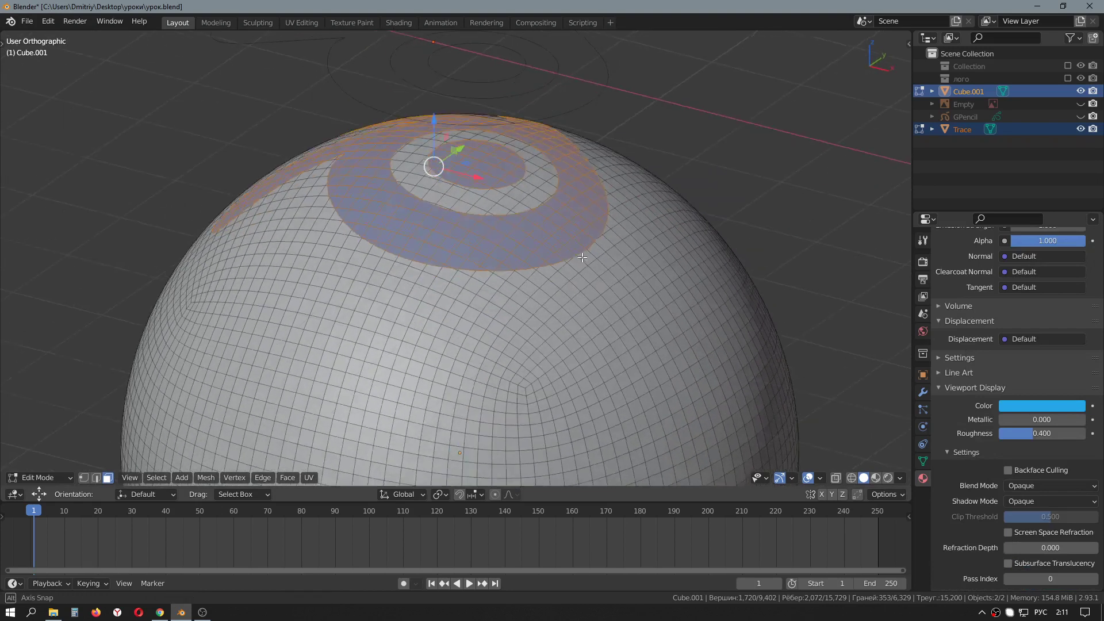
# Extrude the logo faces and sink them along Z into the sphere, then return to Object Mode
pyautogui.press('e')
pyautogui.rightClick(509, 240)
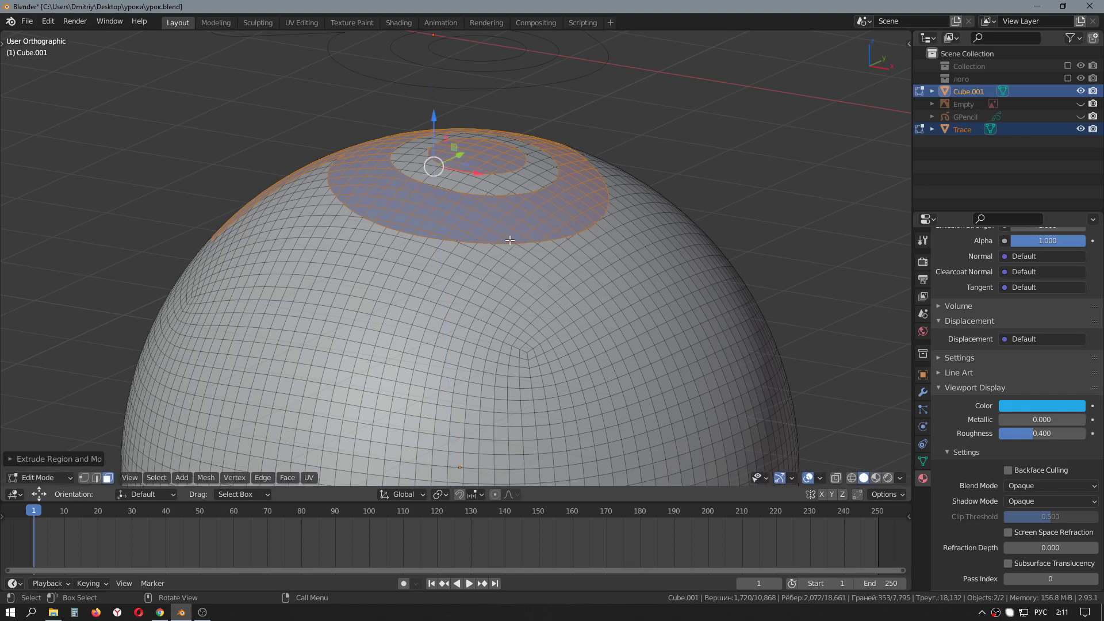
pyautogui.press('g')
pyautogui.press('z')
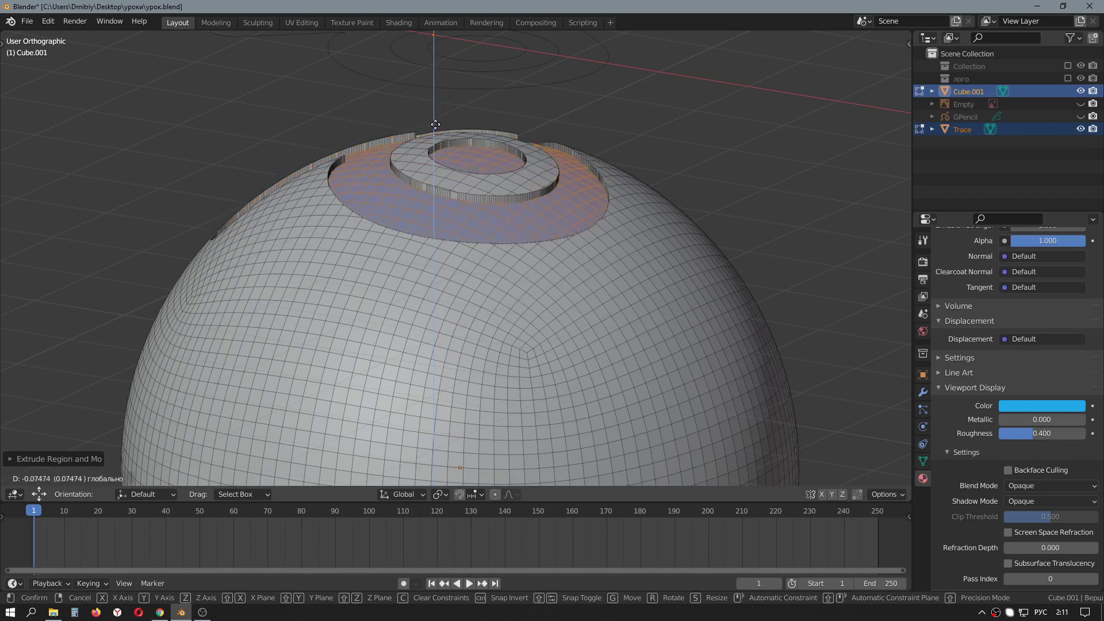
pyautogui.click(435, 138)
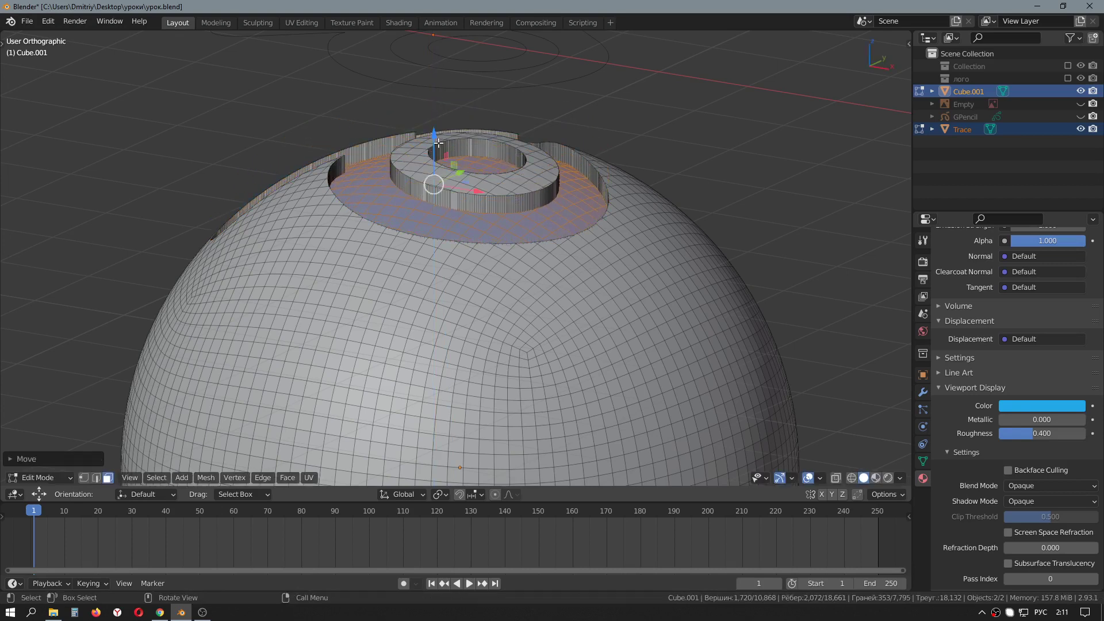
pyautogui.moveTo(435, 138)
pyautogui.mouseDown(button='middle')
pyautogui.moveTo(492, 224)
pyautogui.moveTo(504, 210)
pyautogui.moveTo(530, 285)
pyautogui.mouseUp(button='middle')
pyautogui.press('Tab')
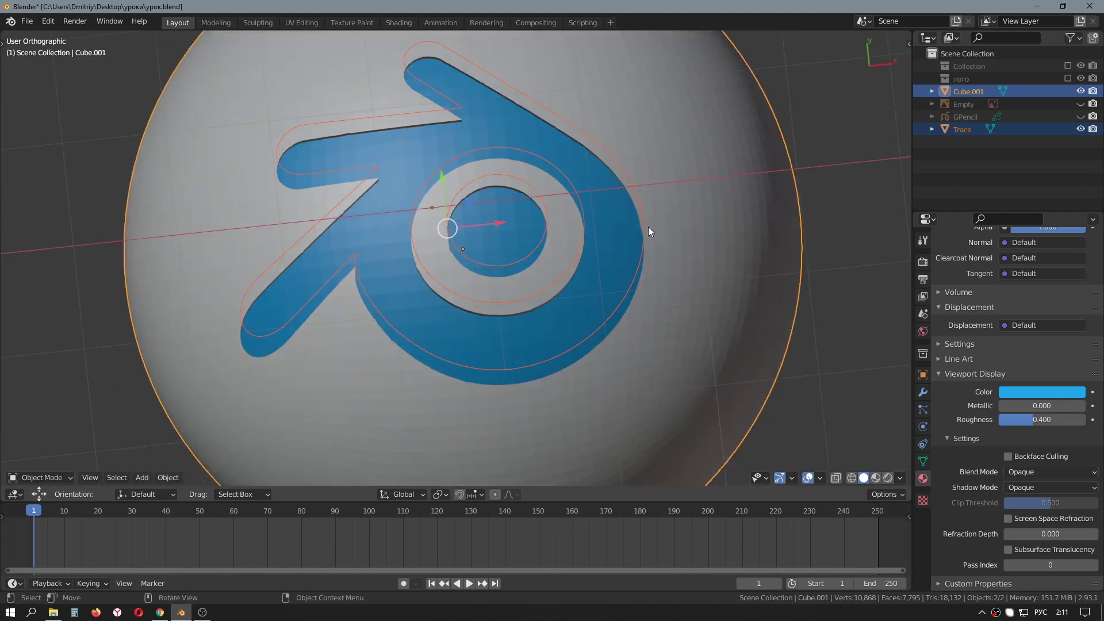
# Hide the Trace object and zoom in on the logo's recessed ring edge
pyautogui.click(1081, 129)
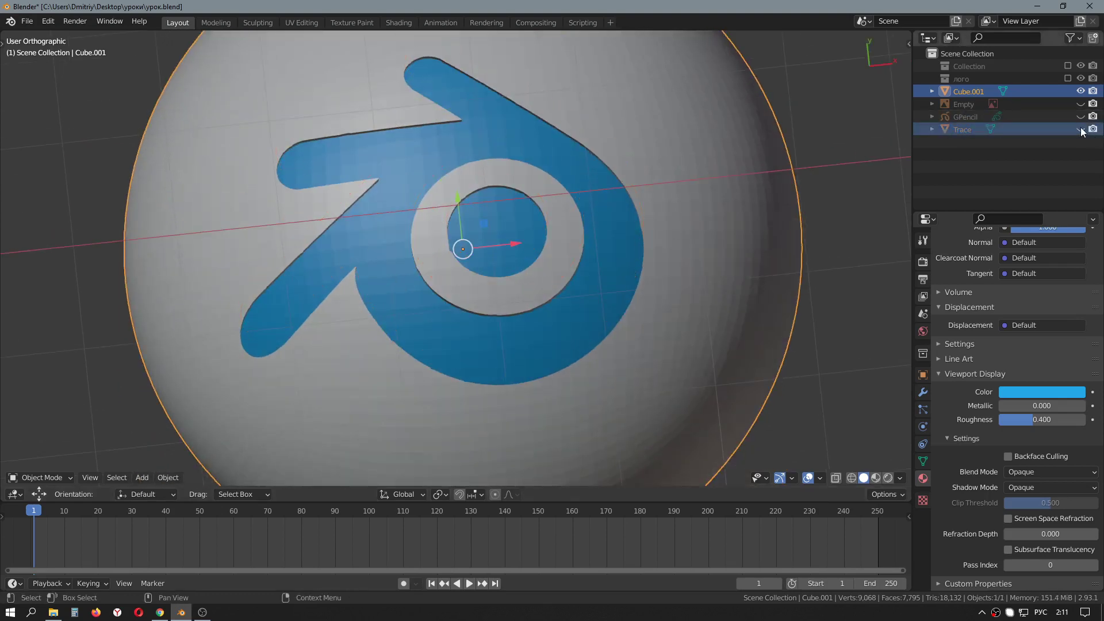
pyautogui.moveTo(482, 347); pyautogui.dragTo(469, 303, button='middle')
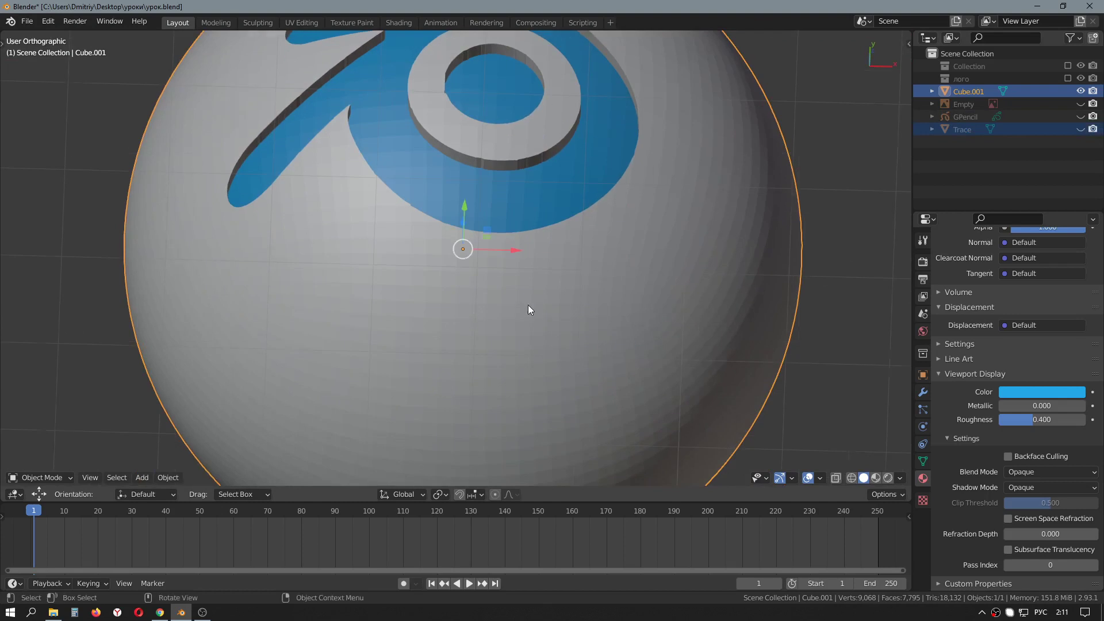
pyautogui.scroll(1, 528, 305)
pyautogui.keyDown('shift'); pyautogui.moveTo(544, 275); pyautogui.dragTo(475, 419, button='middle'); pyautogui.keyUp('shift')
pyautogui.scroll(3, 475, 381)
pyautogui.scroll(3, 421, 298)
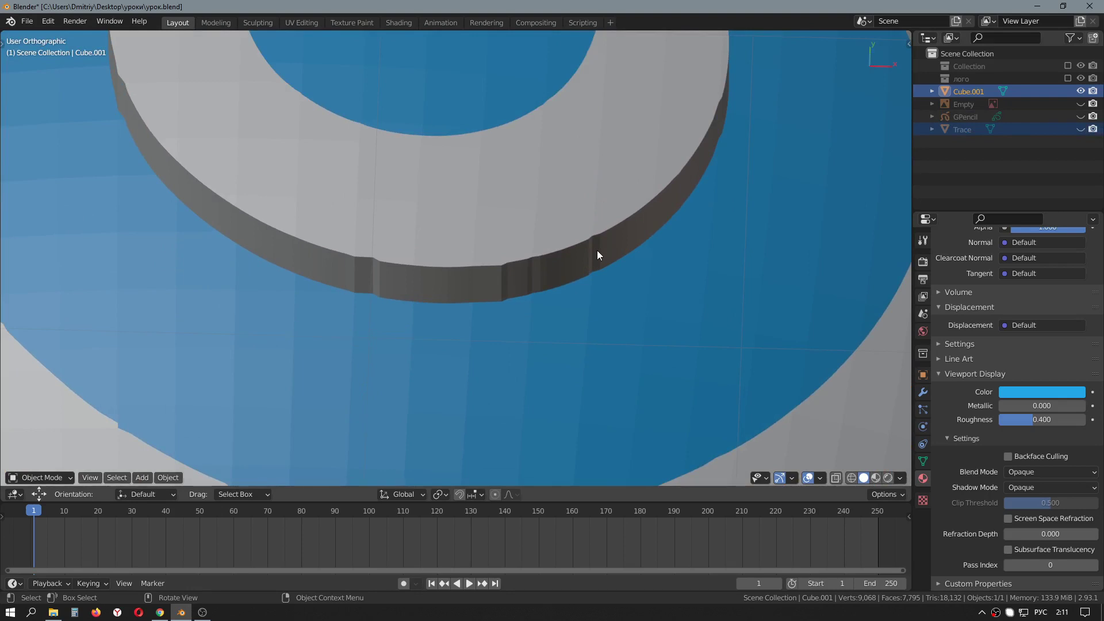
# Orbit and zoom around the sphere to inspect the recessed logo frontally and whole
pyautogui.scroll(-1, 598, 252)
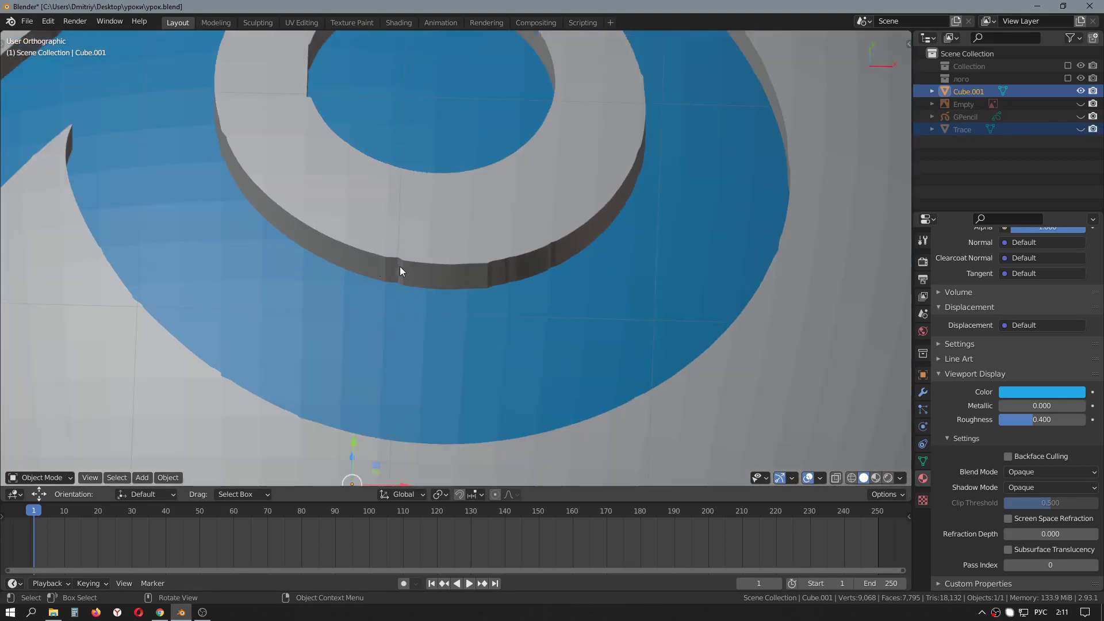
pyautogui.scroll(-5, 400, 271)
pyautogui.scroll(-1, 412, 266)
pyautogui.moveTo(423, 271); pyautogui.dragTo(420, 290, button='middle')
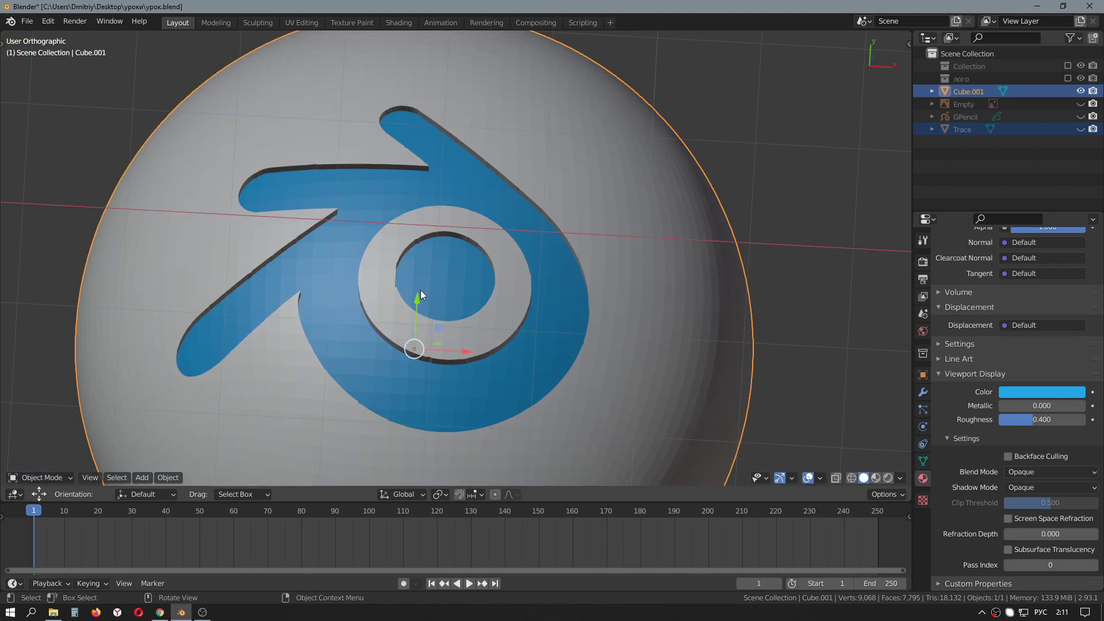
pyautogui.scroll(1, 420, 290)
pyautogui.scroll(1, 420, 290)
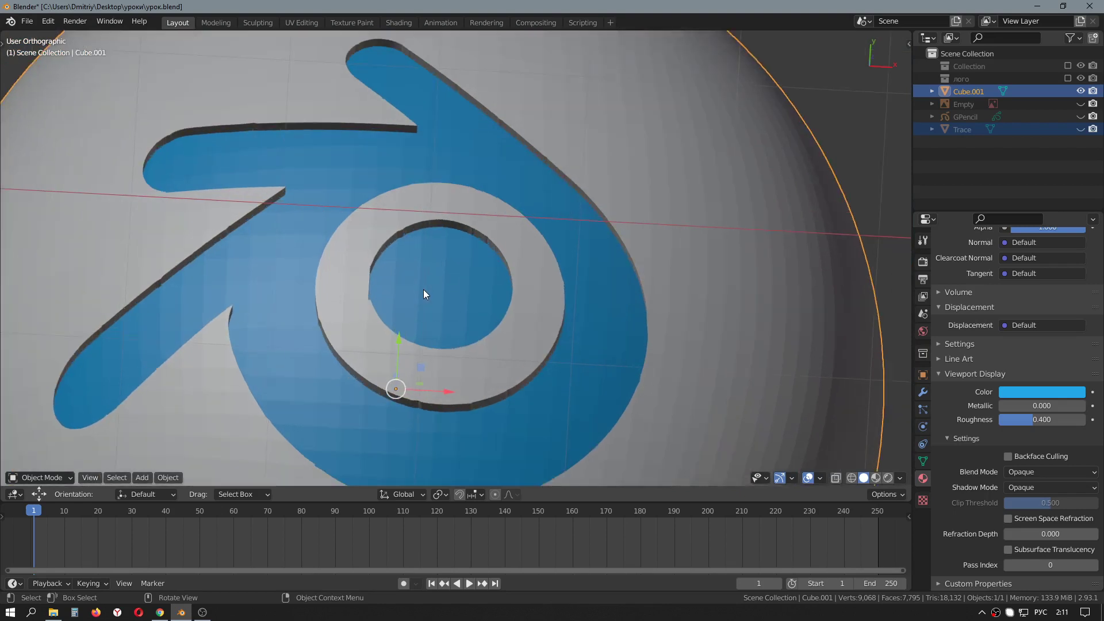
pyautogui.scroll(1, 430, 287)
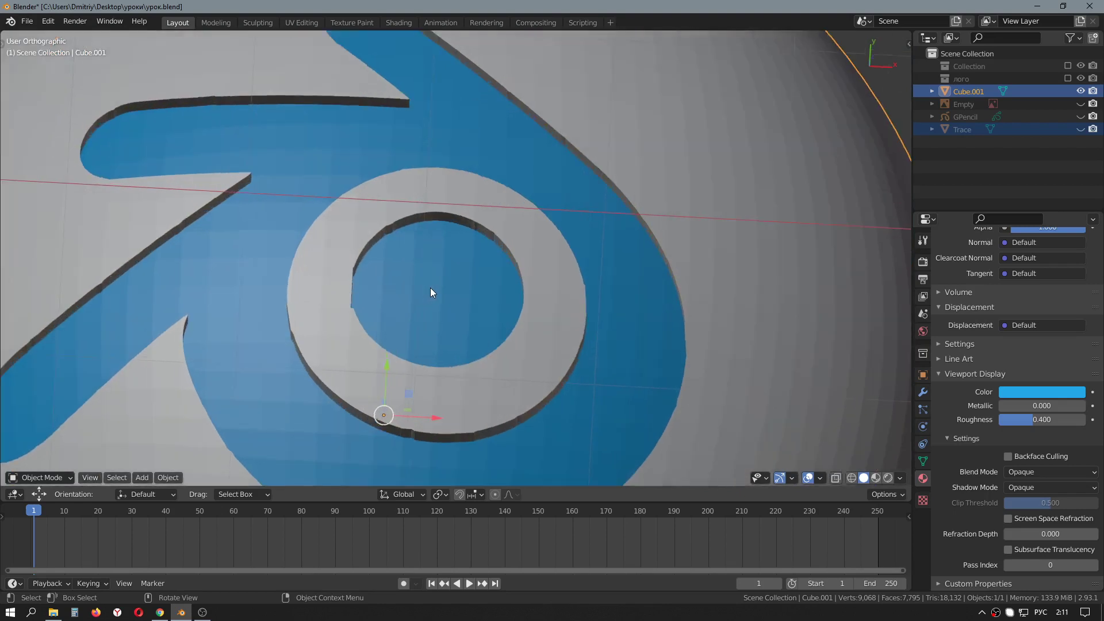
pyautogui.scroll(2, 429, 288)
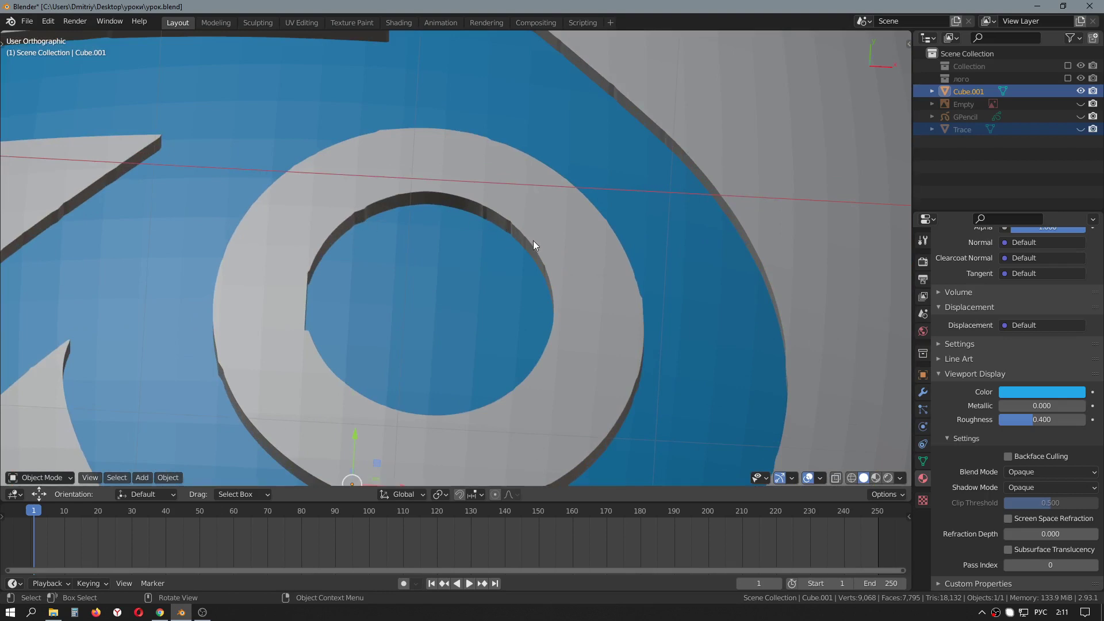
pyautogui.scroll(-3, 533, 246)
pyautogui.scroll(-2, 533, 247)
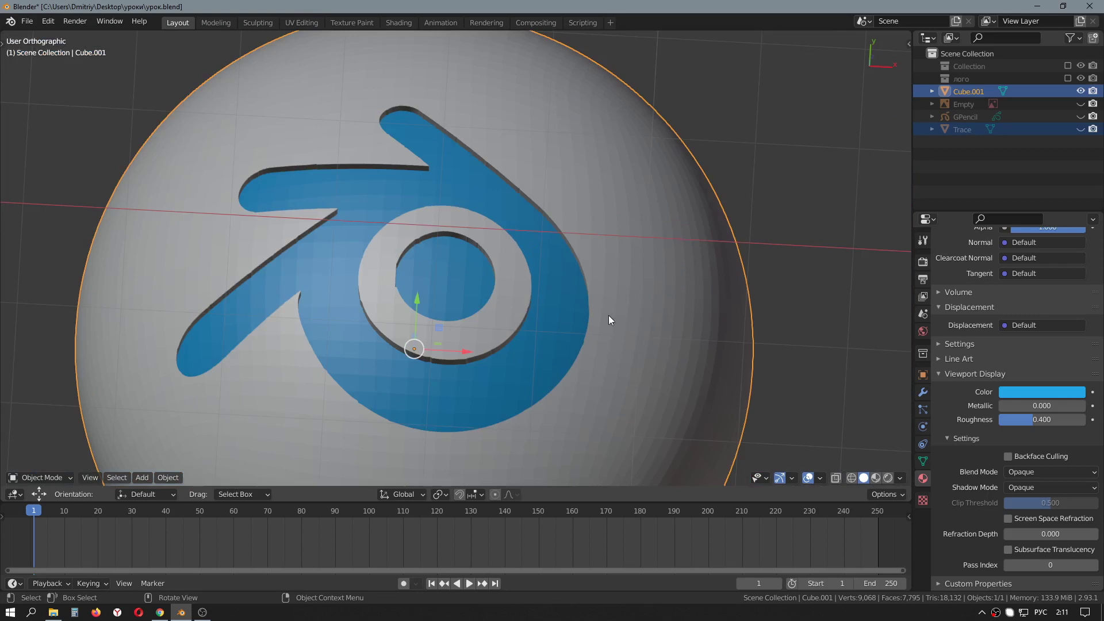
pyautogui.scroll(-3, 608, 316)
pyautogui.moveTo(578, 277)
pyautogui.mouseDown(button='middle')
pyautogui.moveTo(554, 275)
pyautogui.moveTo(564, 265)
pyautogui.mouseUp(button='middle')
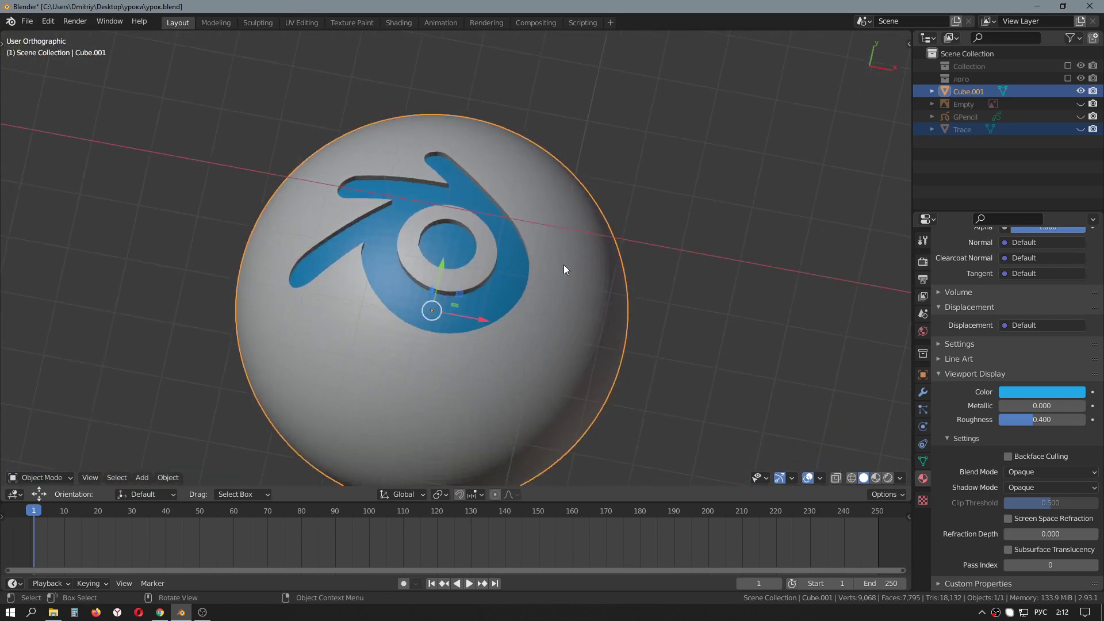
# Apply Shade Smooth to the sphere
pyautogui.rightClick(564, 295)
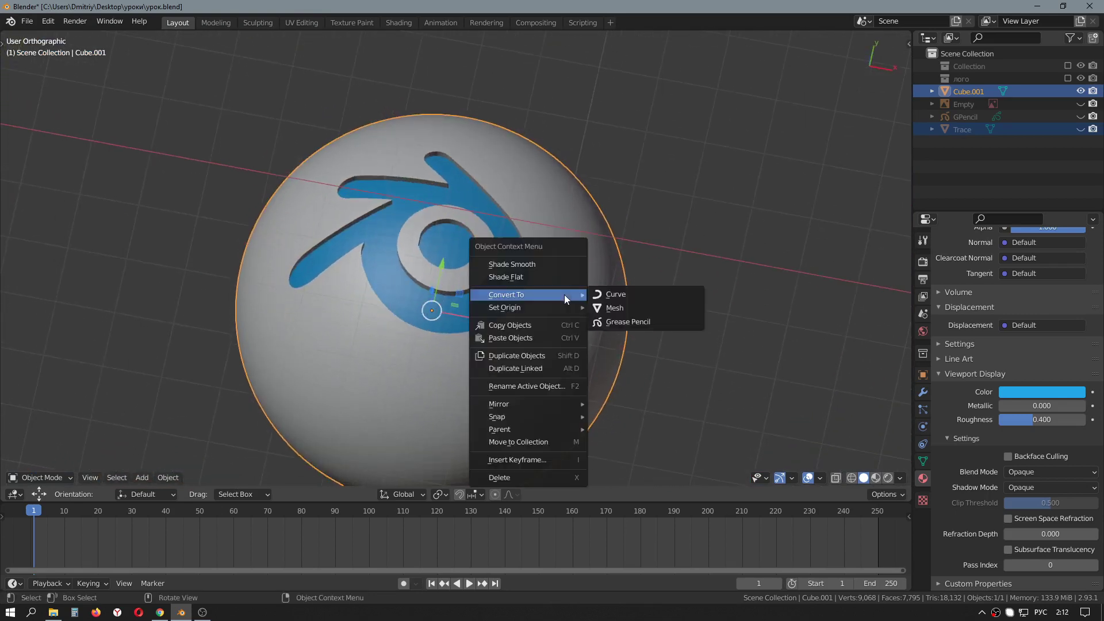
pyautogui.click(526, 265)
pyautogui.scroll(2, 461, 357)
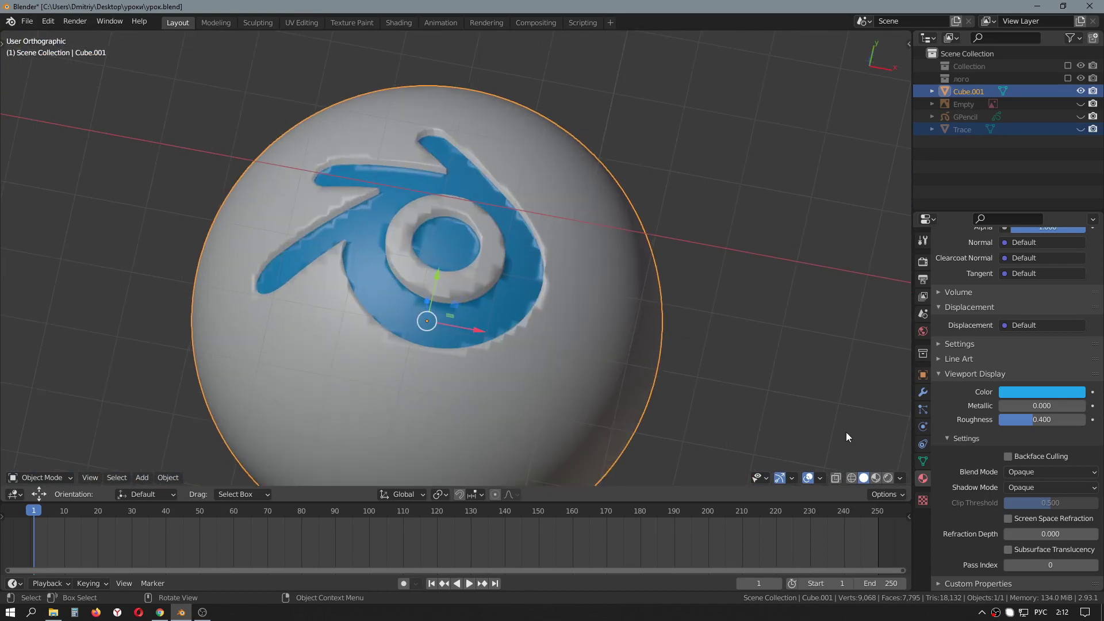
# Enable 30° Auto Smooth under the sphere's mesh Normals to keep logo edges crisp
pyautogui.click(923, 462)
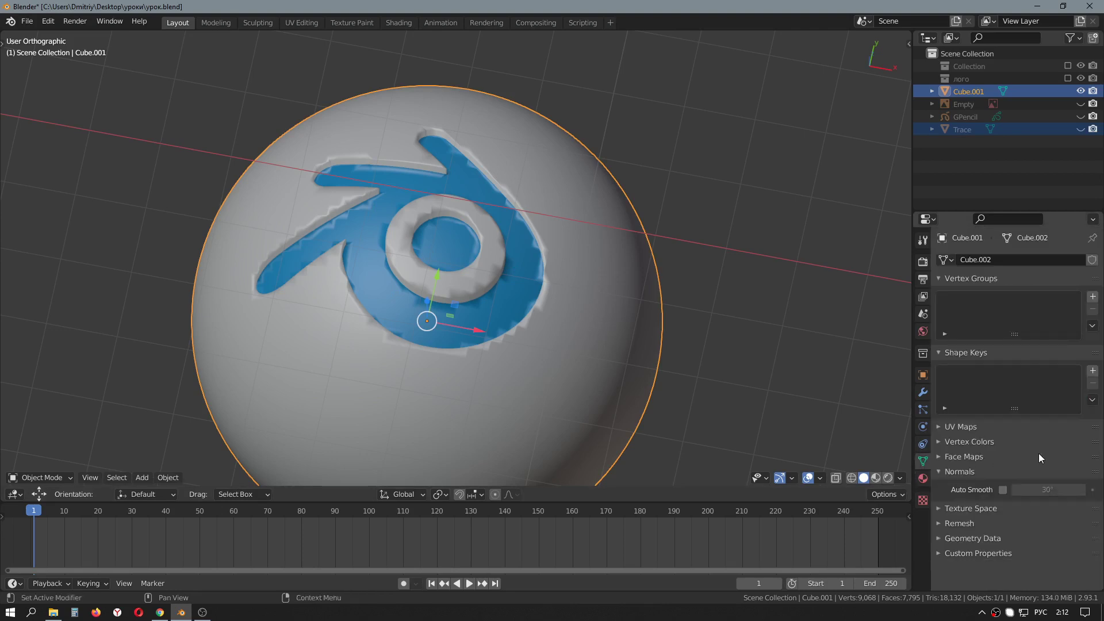
pyautogui.click(1002, 489)
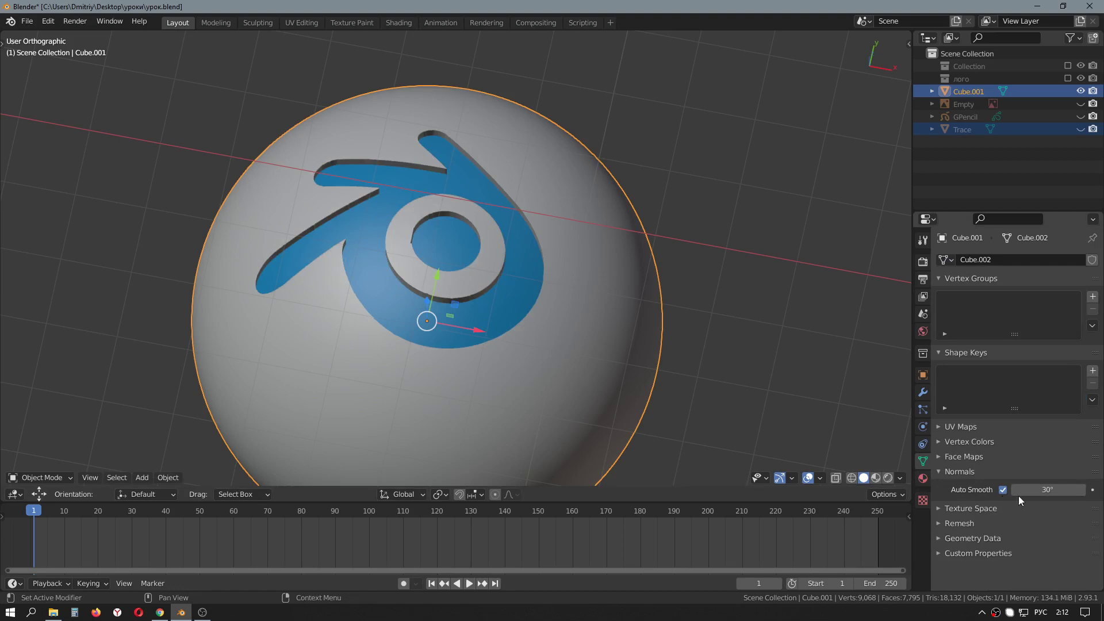
pyautogui.scroll(3, 420, 312)
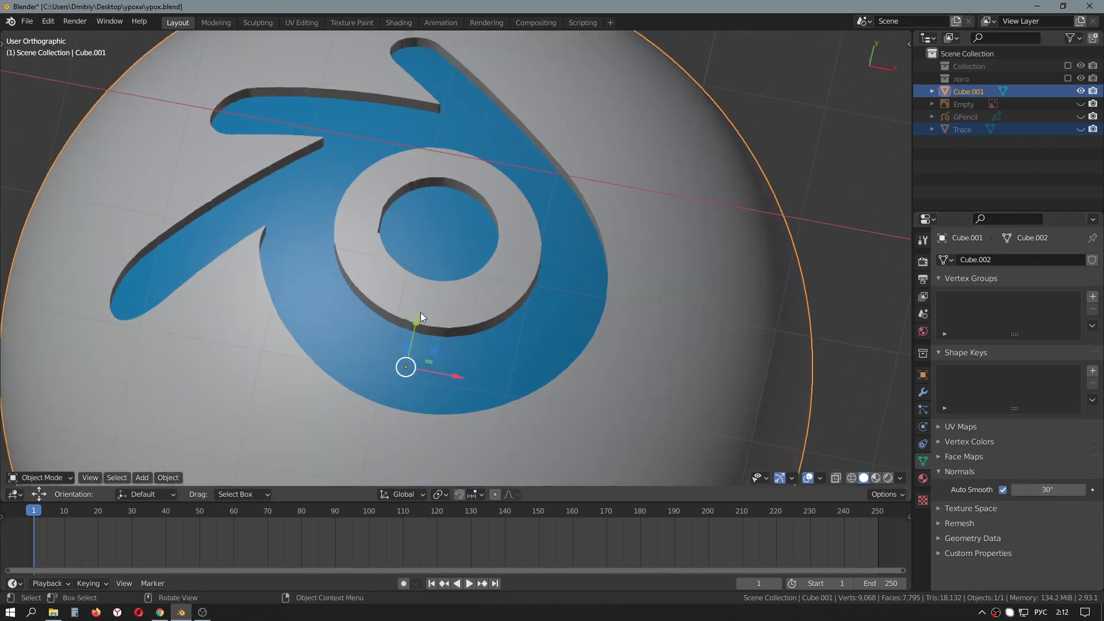
pyautogui.scroll(-3, 418, 288)
pyautogui.moveTo(417, 267)
pyautogui.mouseDown(button='middle')
pyautogui.moveTo(416, 289)
pyautogui.moveTo(420, 260)
pyautogui.mouseUp(button='middle')
pyautogui.scroll(-2, 423, 262)
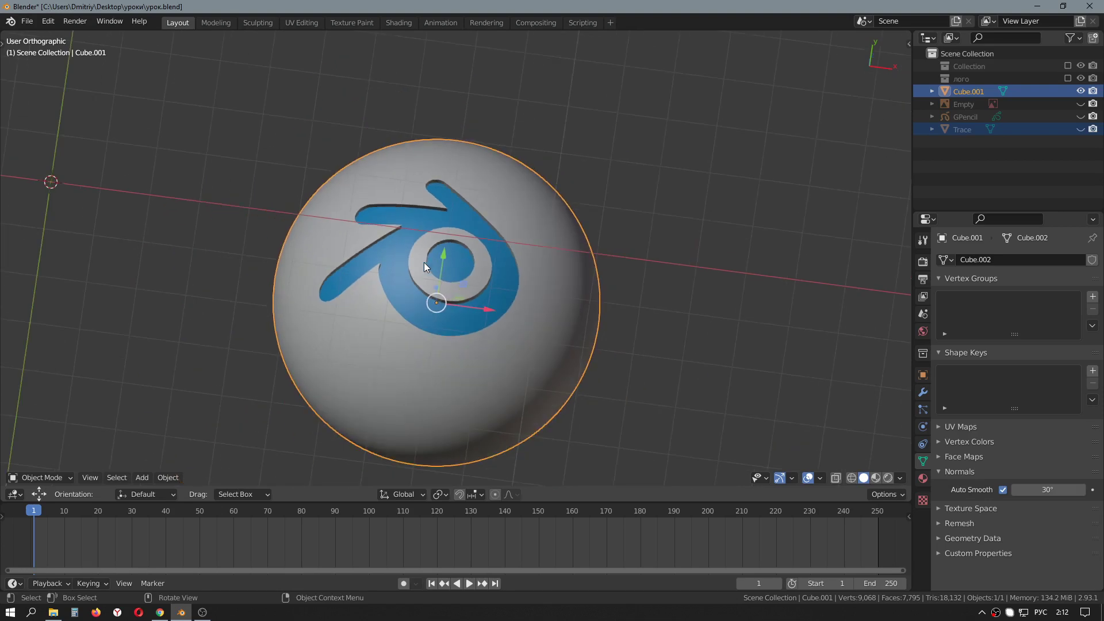
# Turn on Cavity viewport shading and orbit around the sphere to view the sunken logo
pyautogui.click(900, 478)
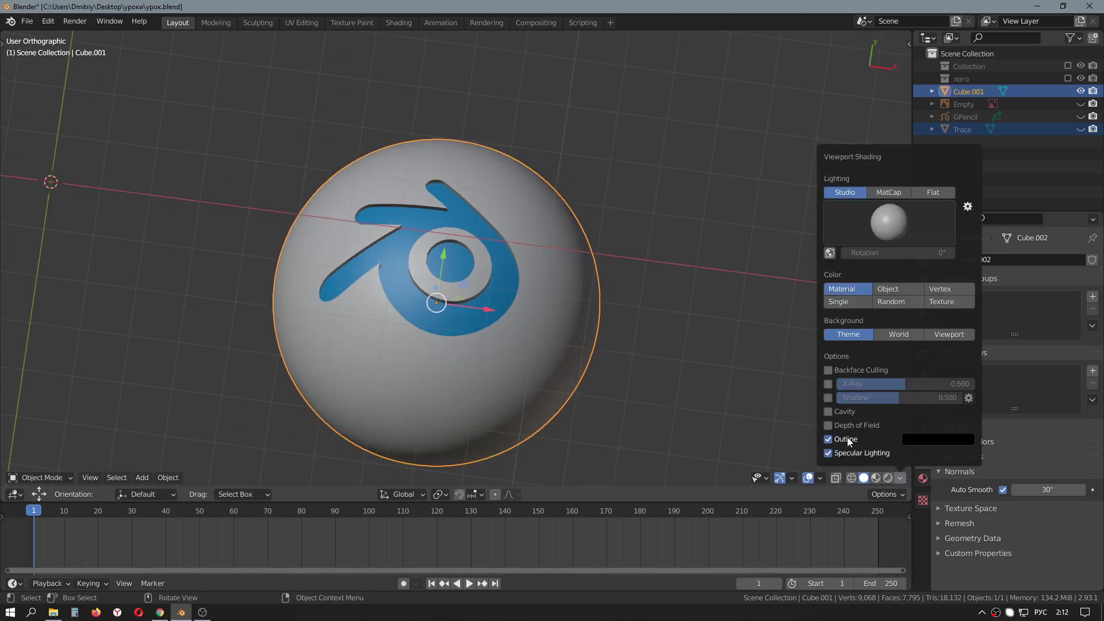
pyautogui.click(828, 412)
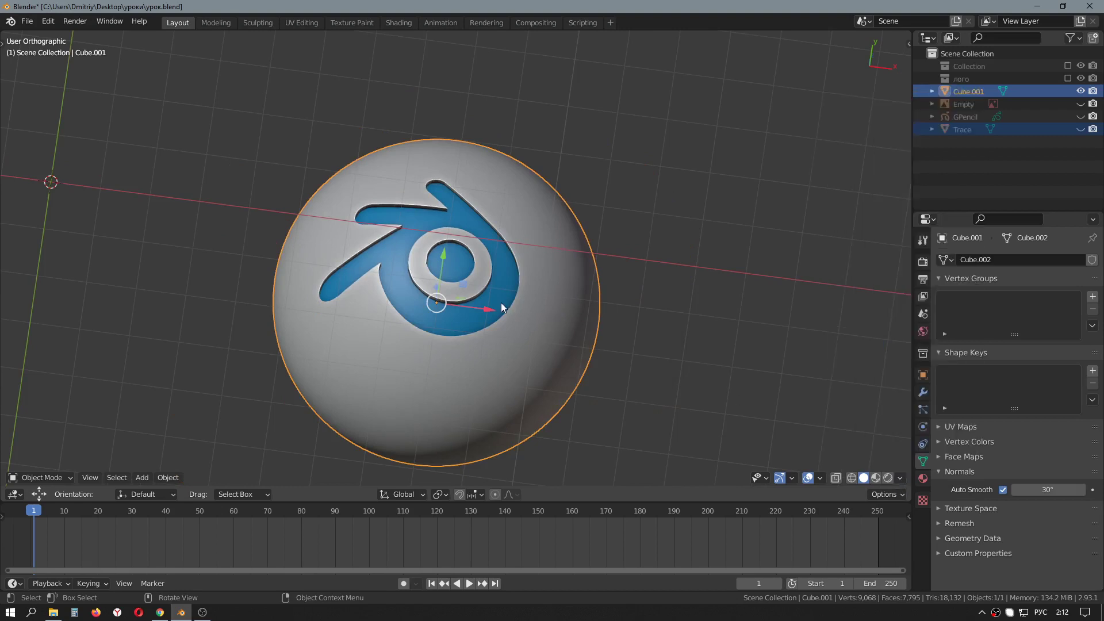
pyautogui.moveTo(502, 303)
pyautogui.mouseDown(button='middle')
pyautogui.moveTo(567, 248)
pyautogui.moveTo(525, 229)
pyautogui.moveTo(482, 260)
pyautogui.moveTo(487, 319)
pyautogui.moveTo(508, 326)
pyautogui.mouseUp(button='middle')
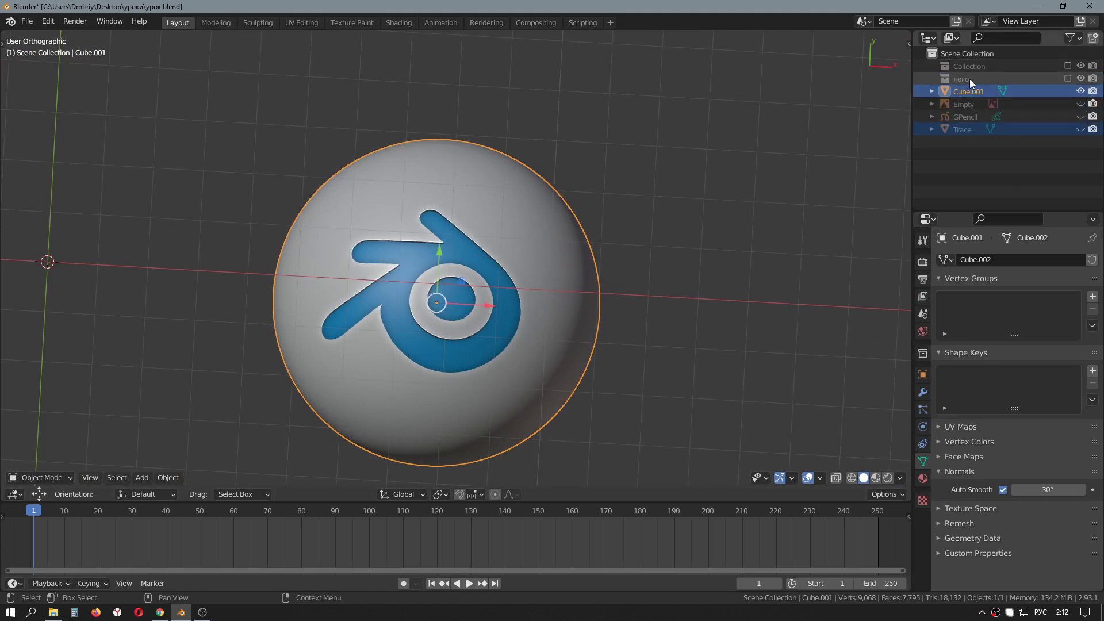
pyautogui.moveTo(518, 312)
pyautogui.keyDown('shift'); pyautogui.mouseDown(button='middle')
pyautogui.moveTo(561, 245)
pyautogui.moveTo(550, 288)
pyautogui.mouseUp(button='middle'); pyautogui.keyUp('shift')
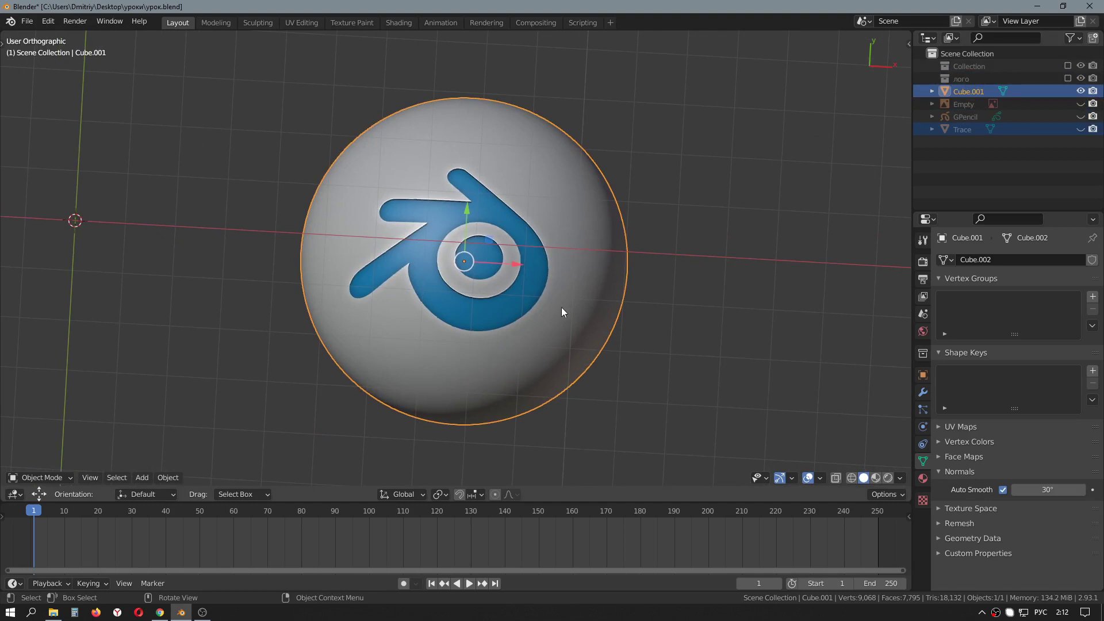
pyautogui.moveTo(562, 308); pyautogui.dragTo(566, 300, button='middle')
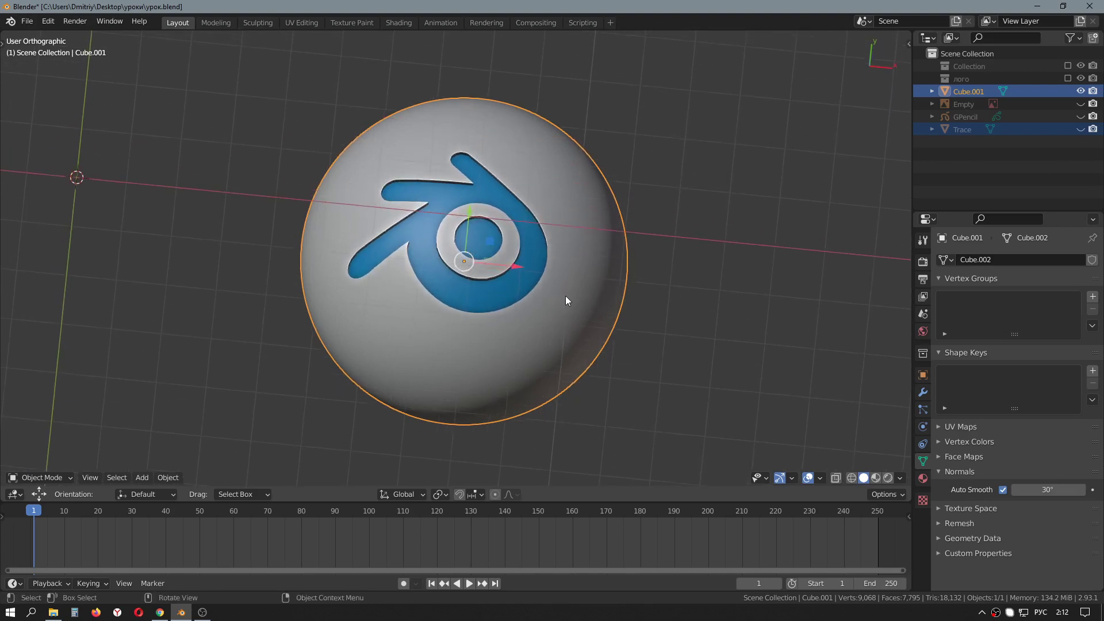